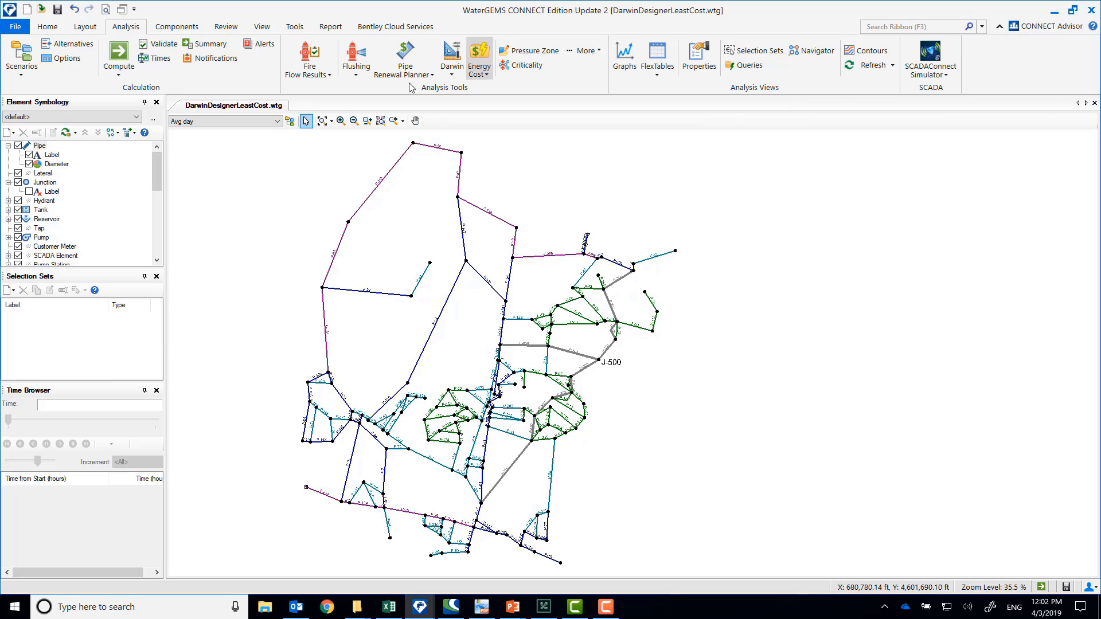
Examine the water sources at the northeast and southwest ends of the pipe network
{"action": "left_click", "coordinate": [322, 120]}
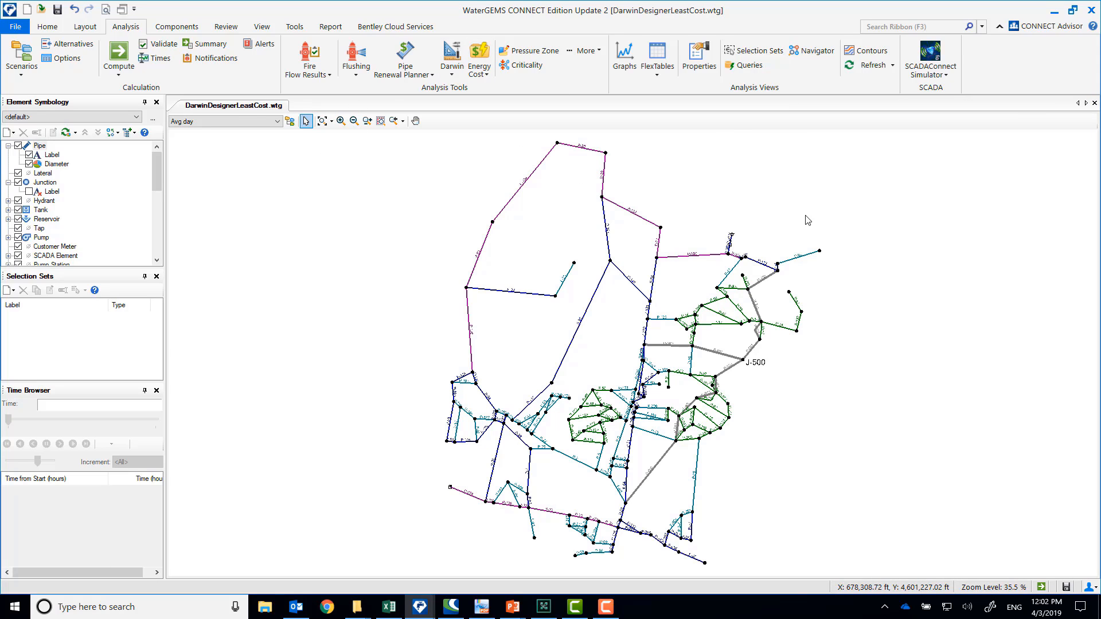
{"action": "scroll", "coordinate": [744, 238], "scroll_direction": "up", "scroll_amount": 3}
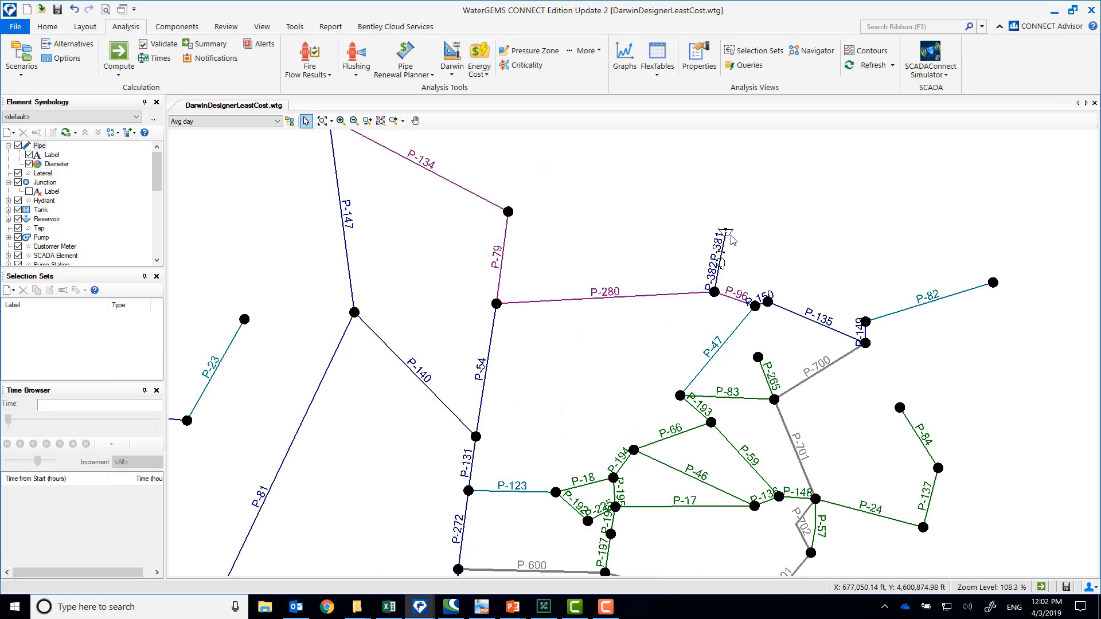
{"action": "scroll", "coordinate": [672, 308], "scroll_direction": "down", "scroll_amount": 3}
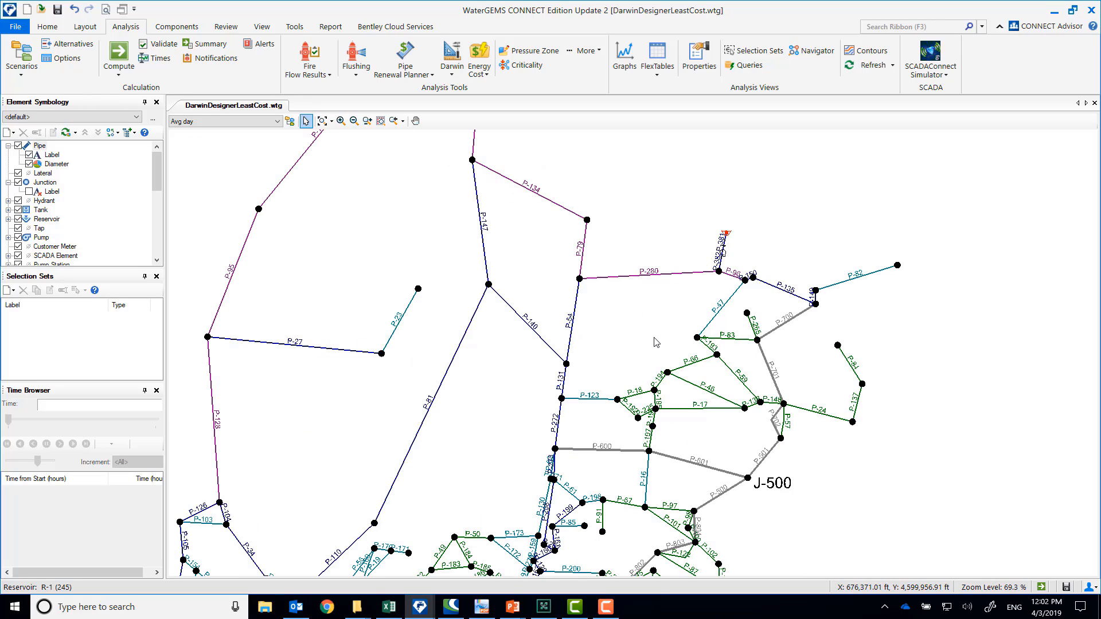
{"action": "scroll", "coordinate": [445, 451], "scroll_direction": "up", "scroll_amount": 4}
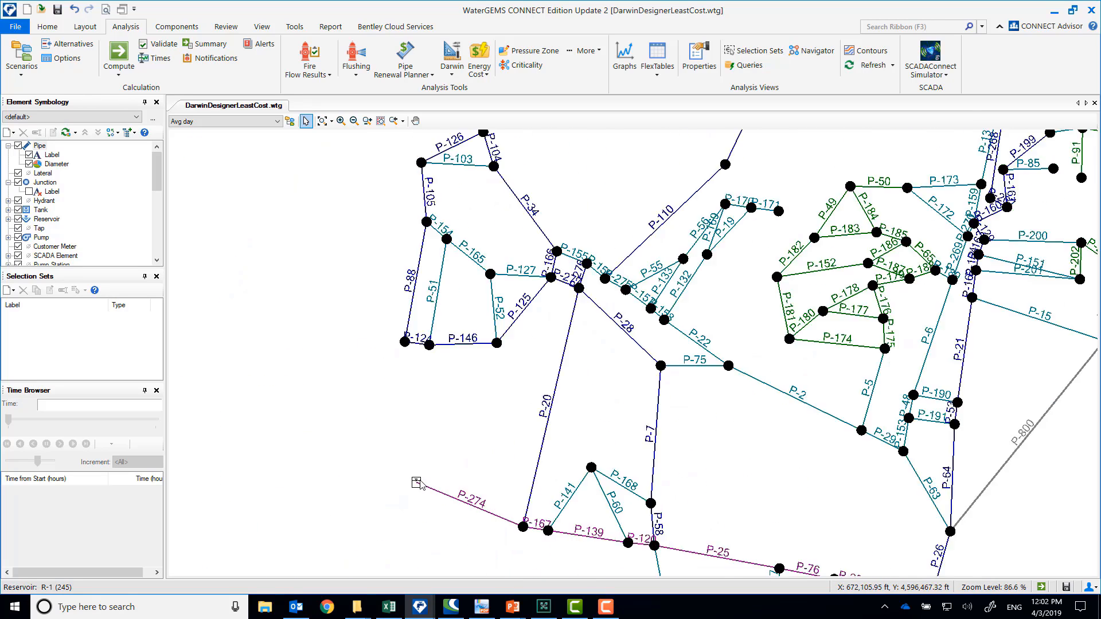
{"action": "scroll", "coordinate": [659, 441], "scroll_direction": "down", "scroll_amount": 3}
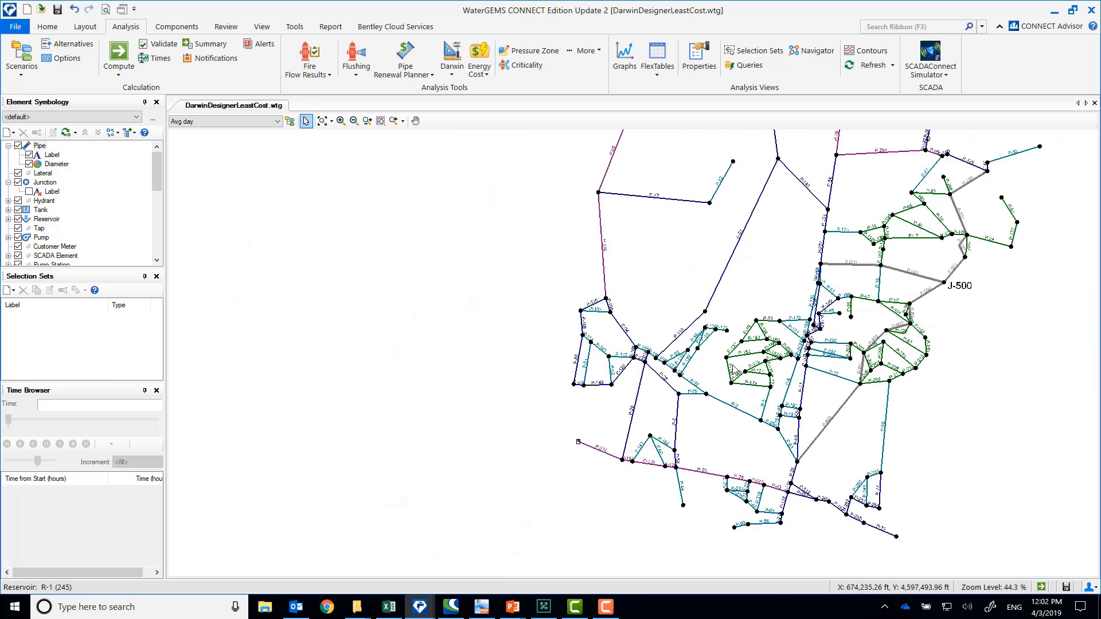
Examine the properties of junction J-500, neighbouring junction J-404 and pipe P-500
{"action": "left_click_drag", "start_coordinate": [893, 311], "coordinate": [622, 363]}
{"action": "scroll", "coordinate": [634, 324], "scroll_direction": "down", "scroll_amount": 2}
{"action": "scroll", "coordinate": [674, 315], "scroll_direction": "up", "scroll_amount": 8}
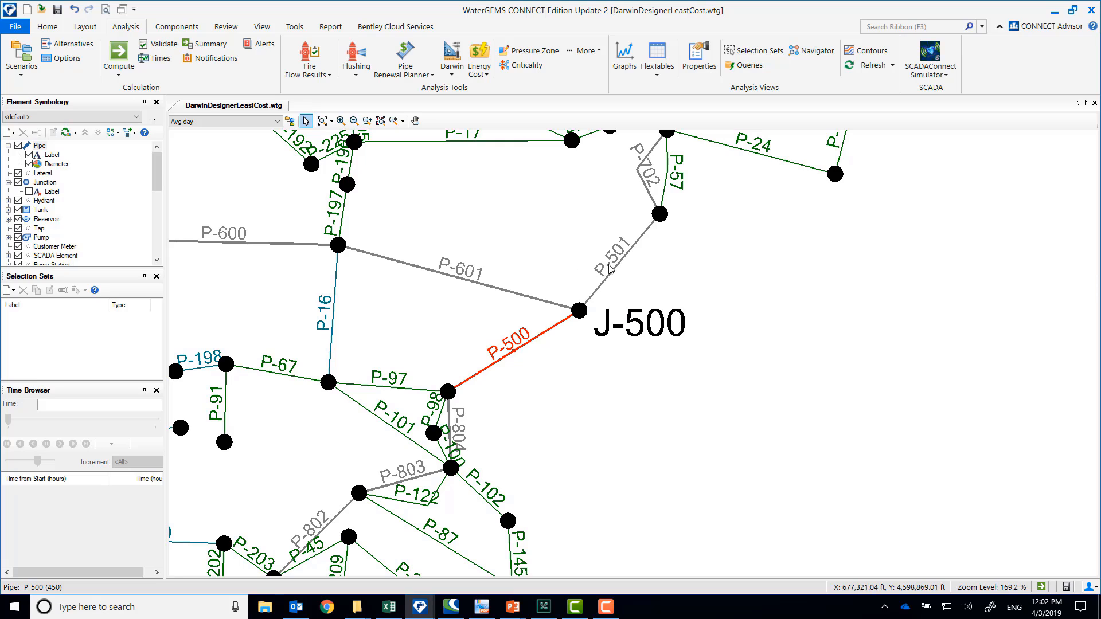
{"action": "left_click", "coordinate": [519, 353]}
{"action": "double_click", "coordinate": [579, 311]}
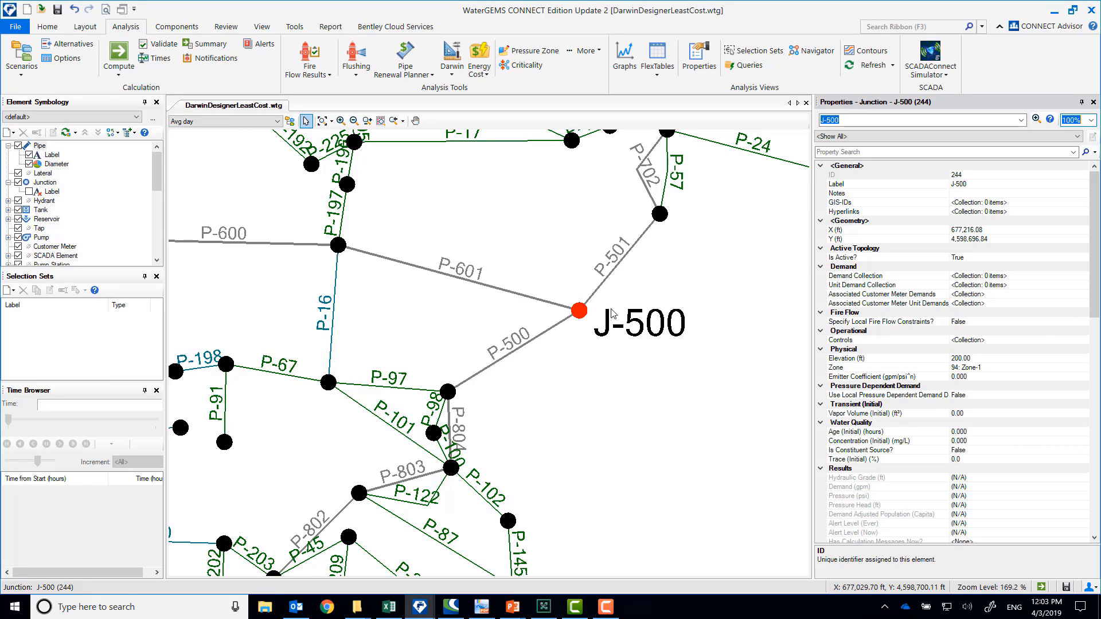
{"action": "left_click", "coordinate": [338, 245]}
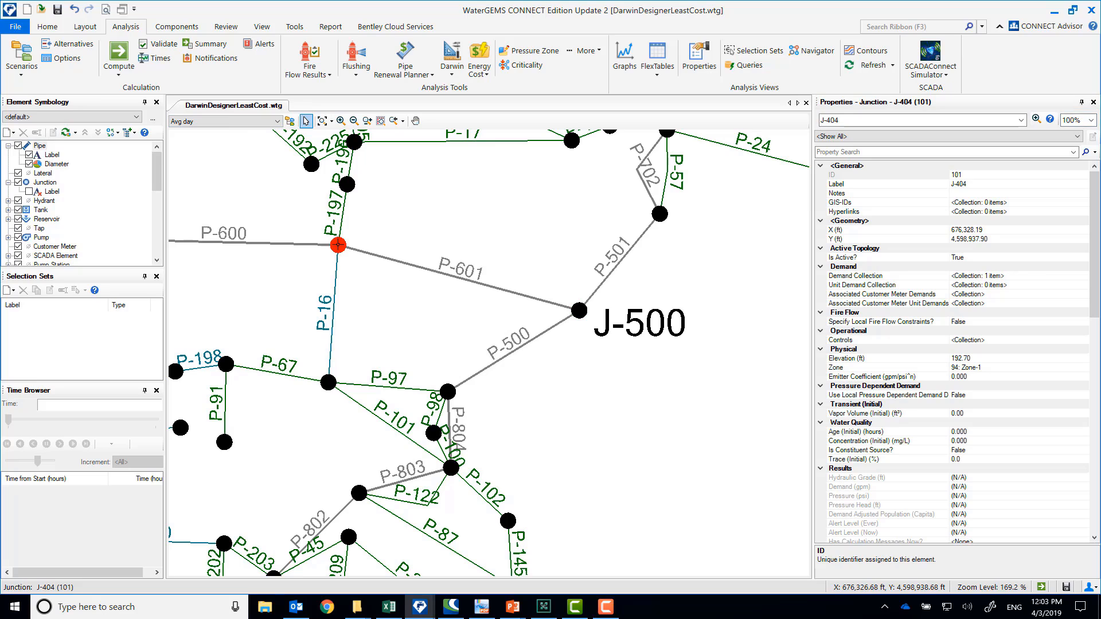
{"action": "left_click", "coordinate": [348, 185]}
{"action": "left_click", "coordinate": [550, 329]}
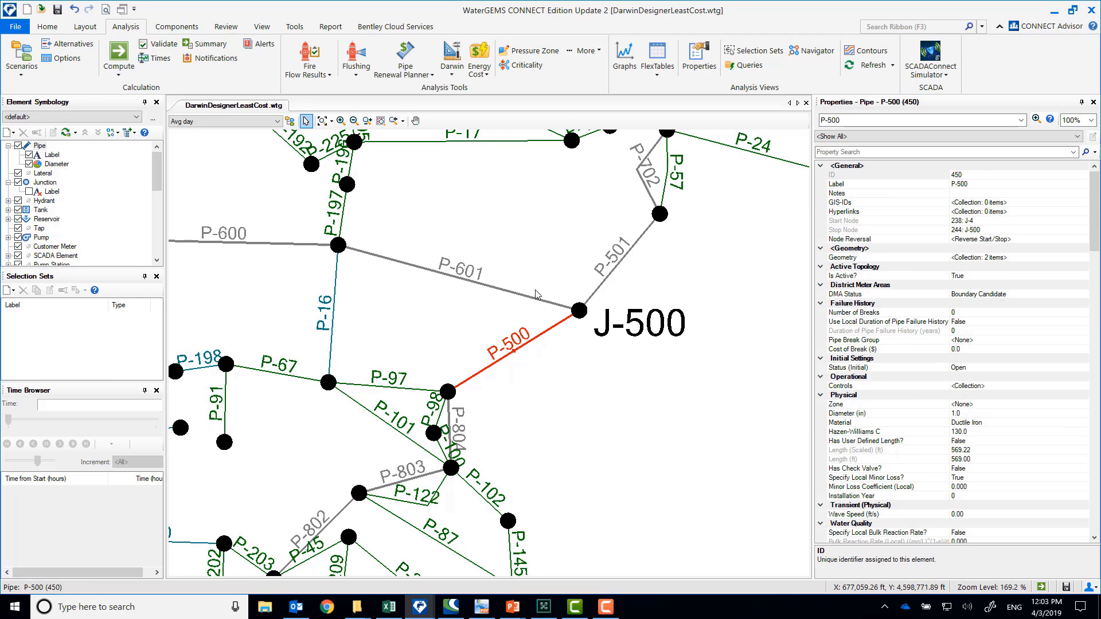
Inspect the proposed pipes P-601 and P-600 that link J-500 westward to junction J-550
{"action": "scroll", "coordinate": [583, 249], "scroll_direction": "down", "scroll_amount": 2}
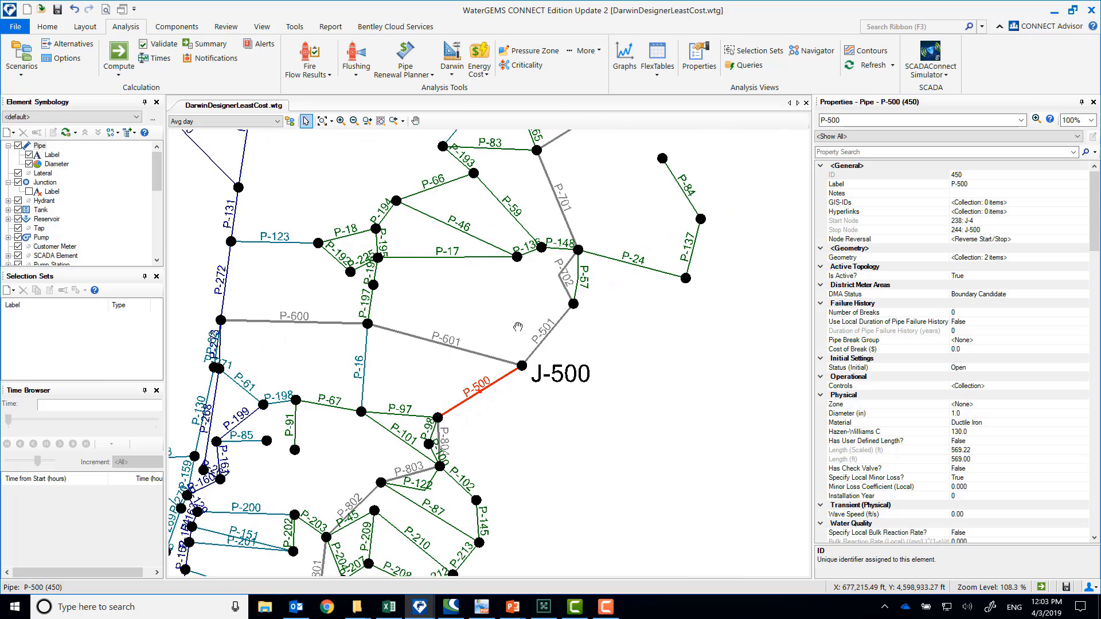
{"action": "left_click_drag", "start_coordinate": [518, 326], "coordinate": [597, 306]}
{"action": "scroll", "coordinate": [521, 303], "scroll_direction": "down", "scroll_amount": 1}
{"action": "scroll", "coordinate": [489, 315], "scroll_direction": "up", "scroll_amount": 2}
{"action": "left_click", "coordinate": [546, 331]}
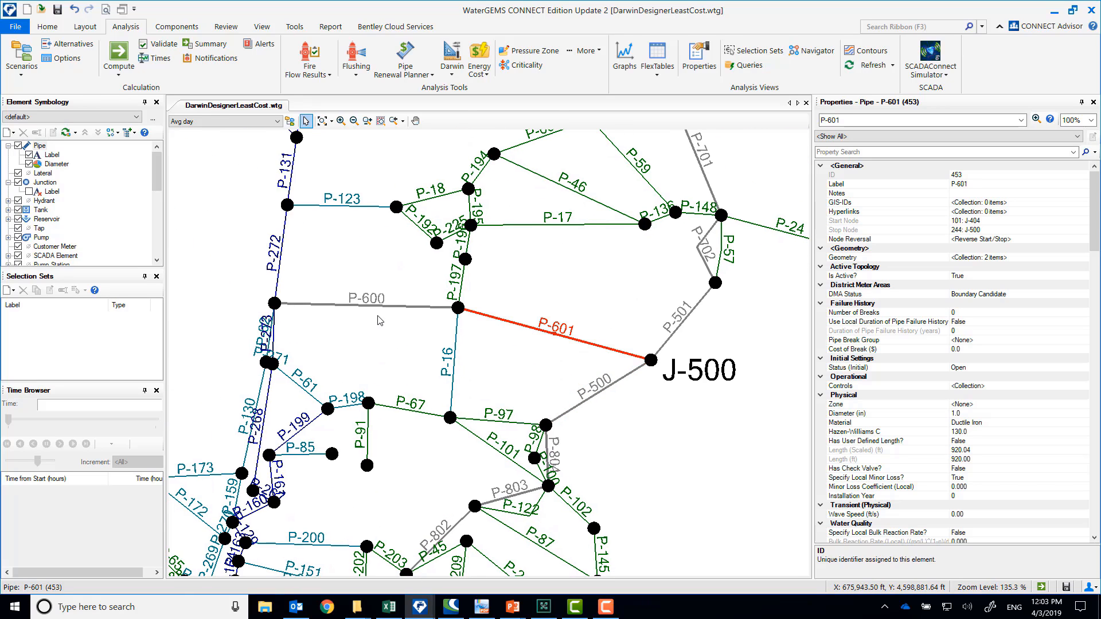
{"action": "left_click", "coordinate": [378, 310]}
{"action": "left_click", "coordinate": [565, 338]}
{"action": "left_click", "coordinate": [275, 306]}
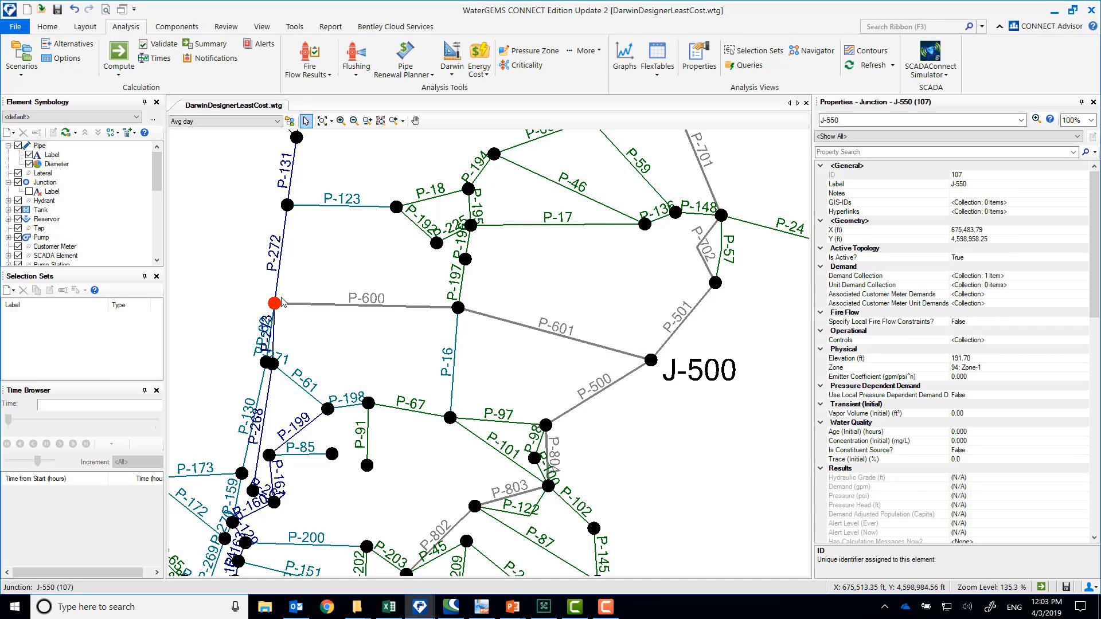
Inspect the proposed southern pipe route from J-500 through P-803, P-802 and P-801 to P-800
{"action": "scroll", "coordinate": [598, 421], "scroll_direction": "down", "scroll_amount": 1}
{"action": "left_click_drag", "start_coordinate": [607, 359], "coordinate": [599, 340]}
{"action": "scroll", "coordinate": [598, 340], "scroll_direction": "up", "scroll_amount": 1}
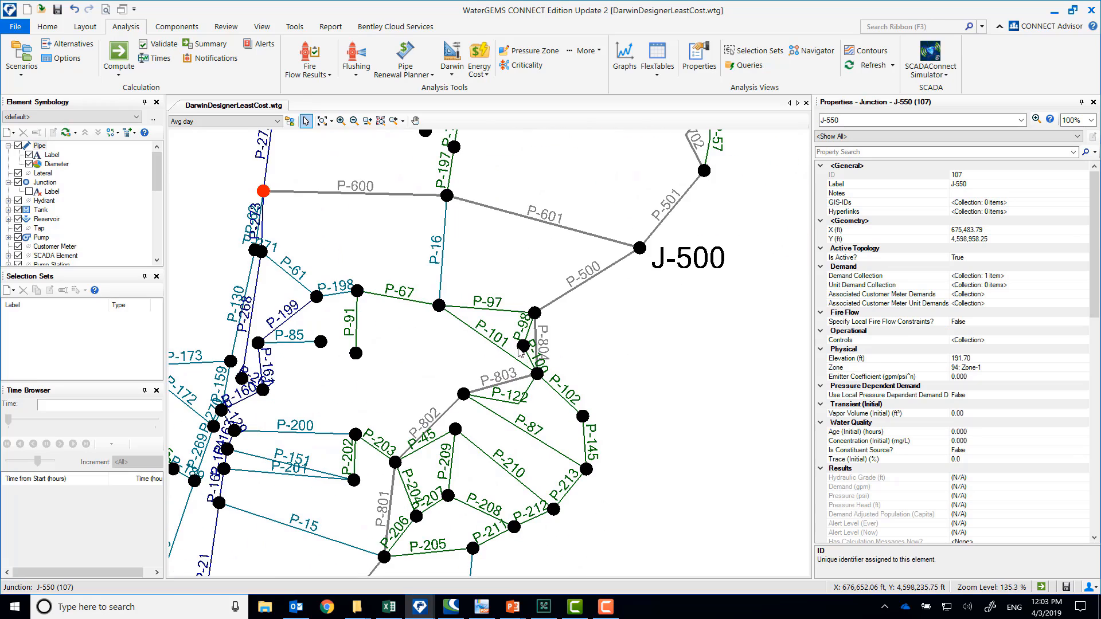
{"action": "left_click", "coordinate": [539, 351]}
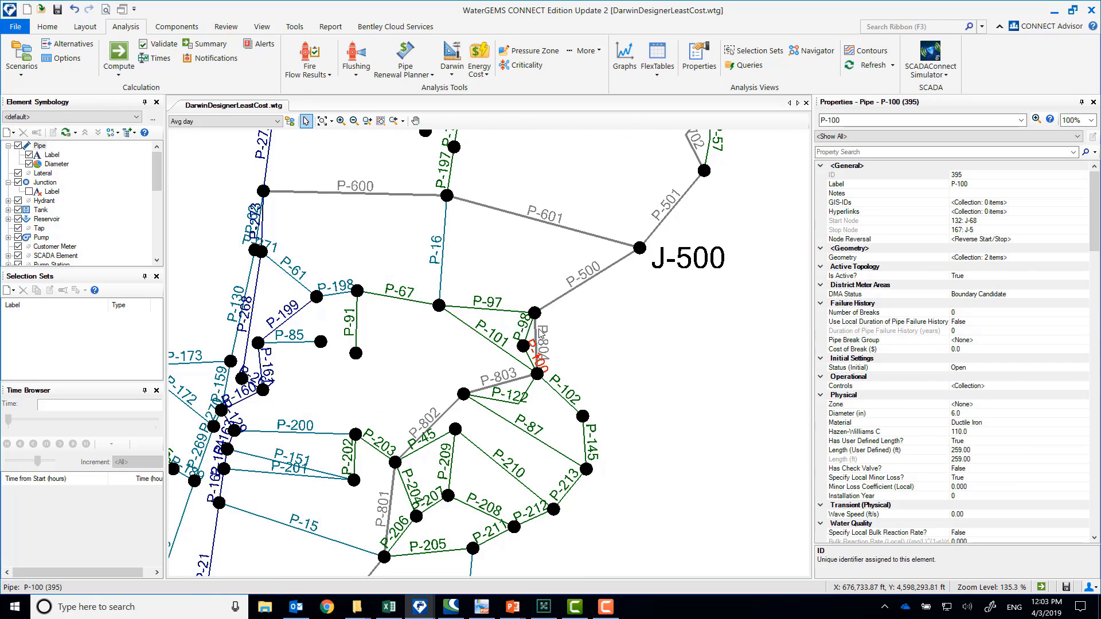
{"action": "left_click", "coordinate": [540, 348]}
{"action": "left_click", "coordinate": [511, 380]}
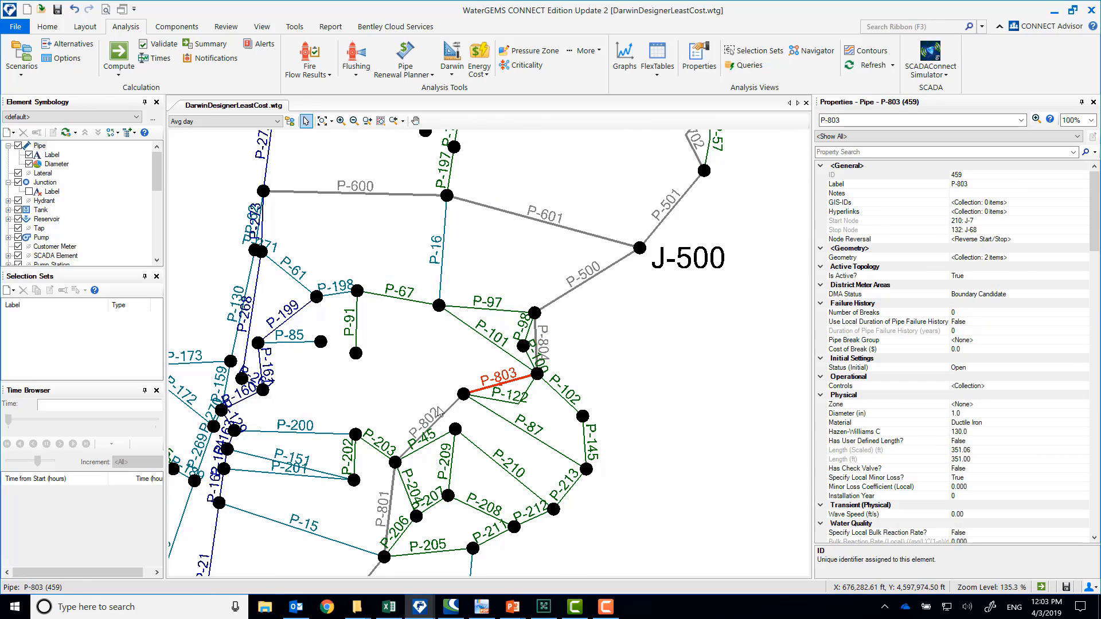
{"action": "left_click", "coordinate": [442, 416]}
{"action": "left_click", "coordinate": [390, 504]}
{"action": "mouse_move", "coordinate": [361, 536]}
{"action": "left_mouse_down"}
{"action": "mouse_move", "coordinate": [362, 376]}
{"action": "mouse_move", "coordinate": [461, 306]}
{"action": "left_mouse_up"}
{"action": "left_click", "coordinate": [457, 360]}
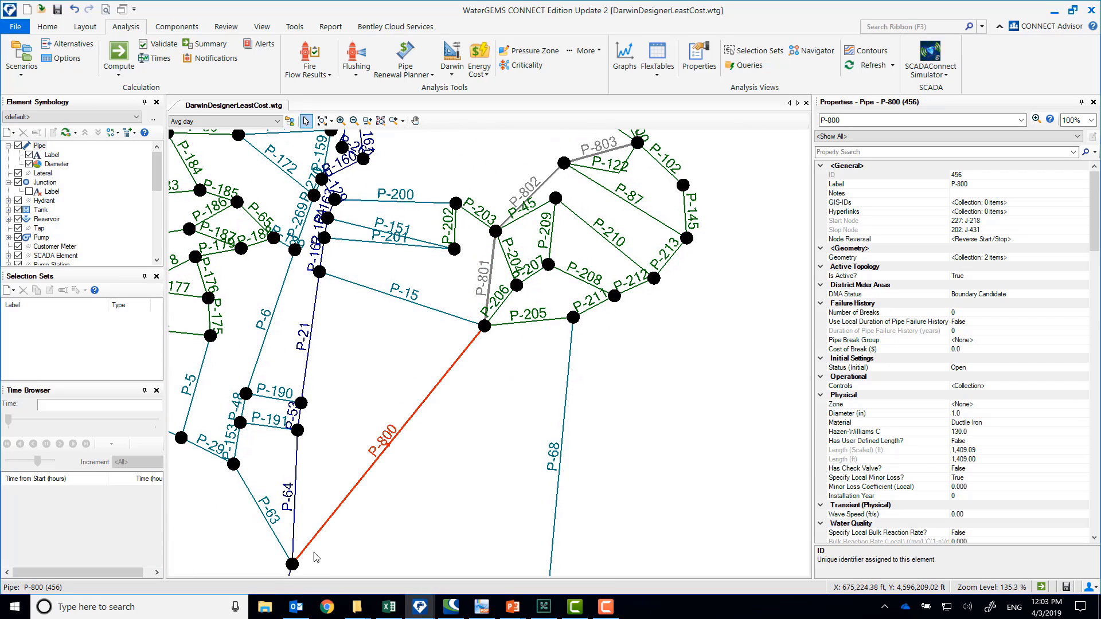
Inspect the proposed northern pipe route through P-702, P-701 and P-700, and clear the selection
{"action": "scroll", "coordinate": [303, 561], "scroll_direction": "down", "scroll_amount": 4}
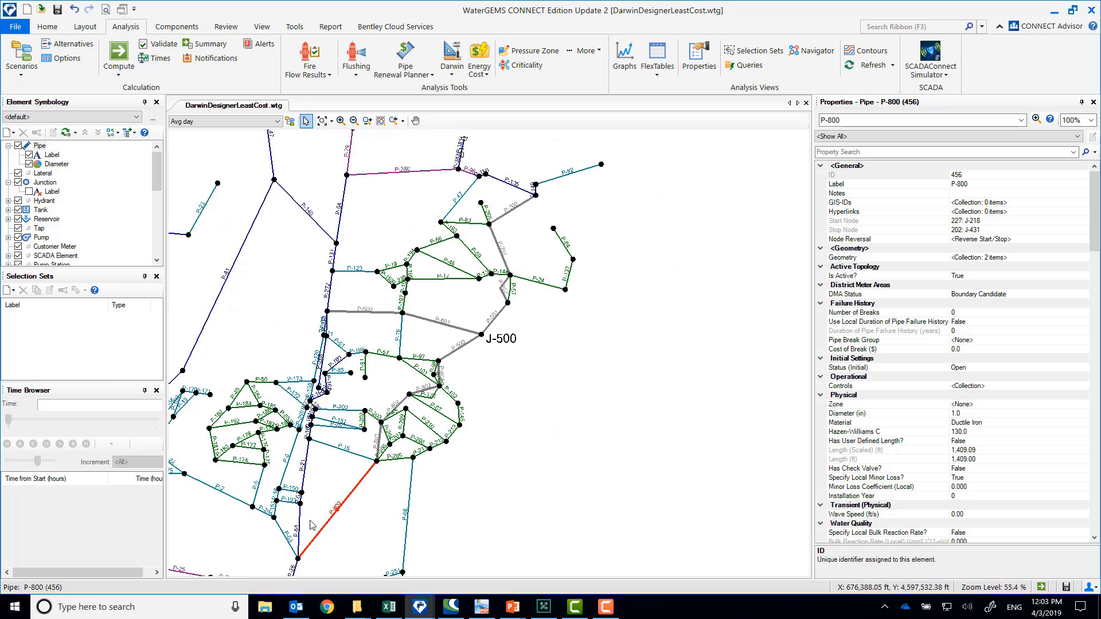
{"action": "scroll", "coordinate": [286, 561], "scroll_direction": "up", "scroll_amount": 4}
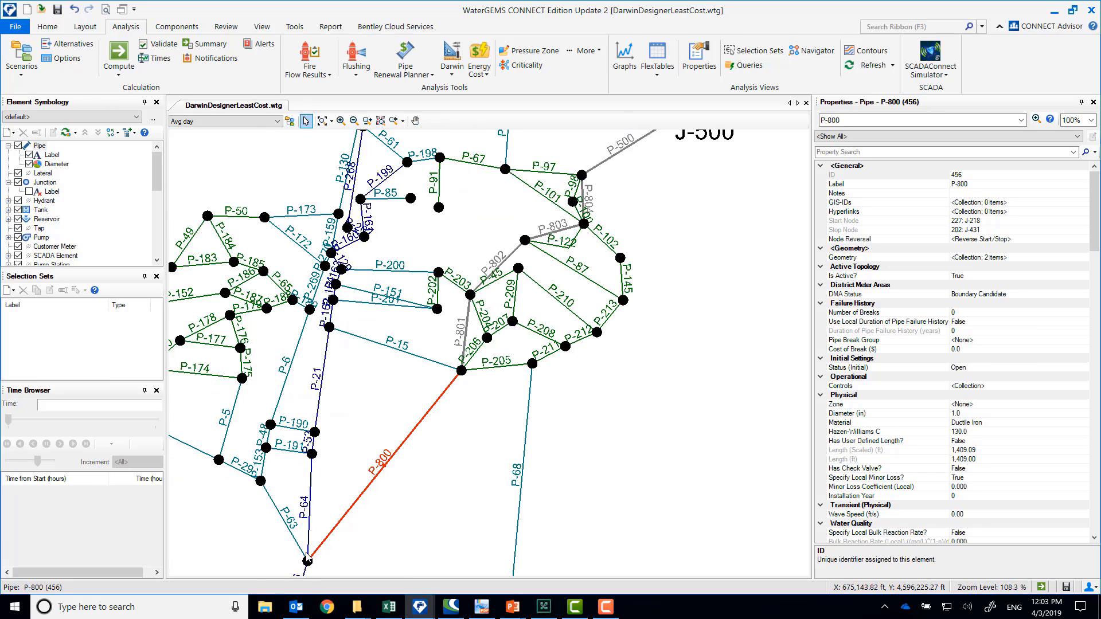
{"action": "scroll", "coordinate": [316, 536], "scroll_direction": "down", "scroll_amount": 3}
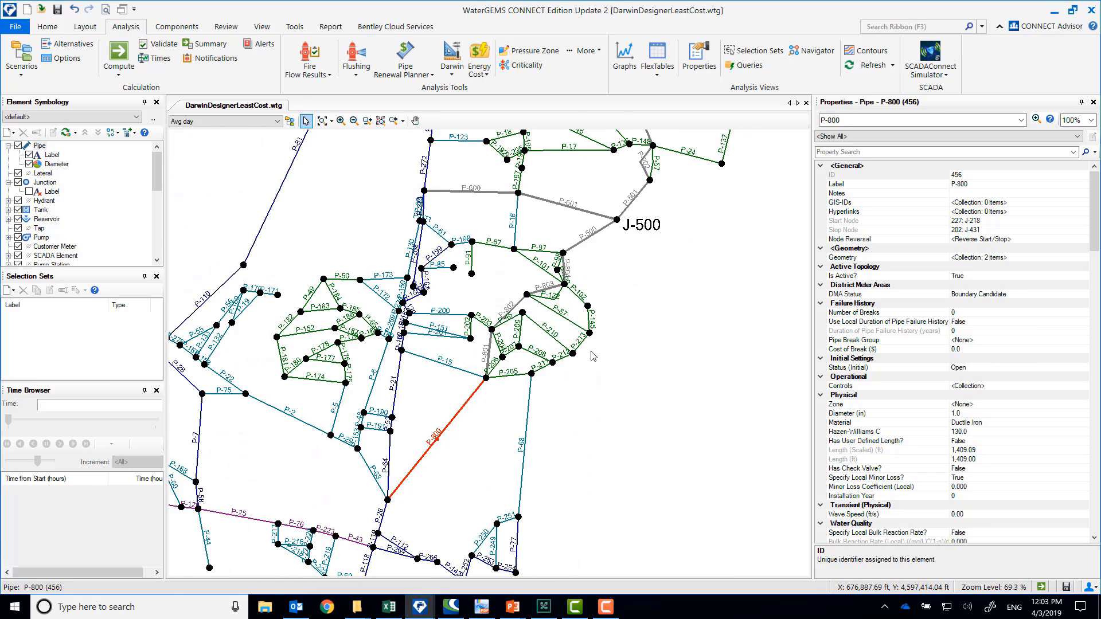
{"action": "scroll", "coordinate": [578, 235], "scroll_direction": "up", "scroll_amount": 2}
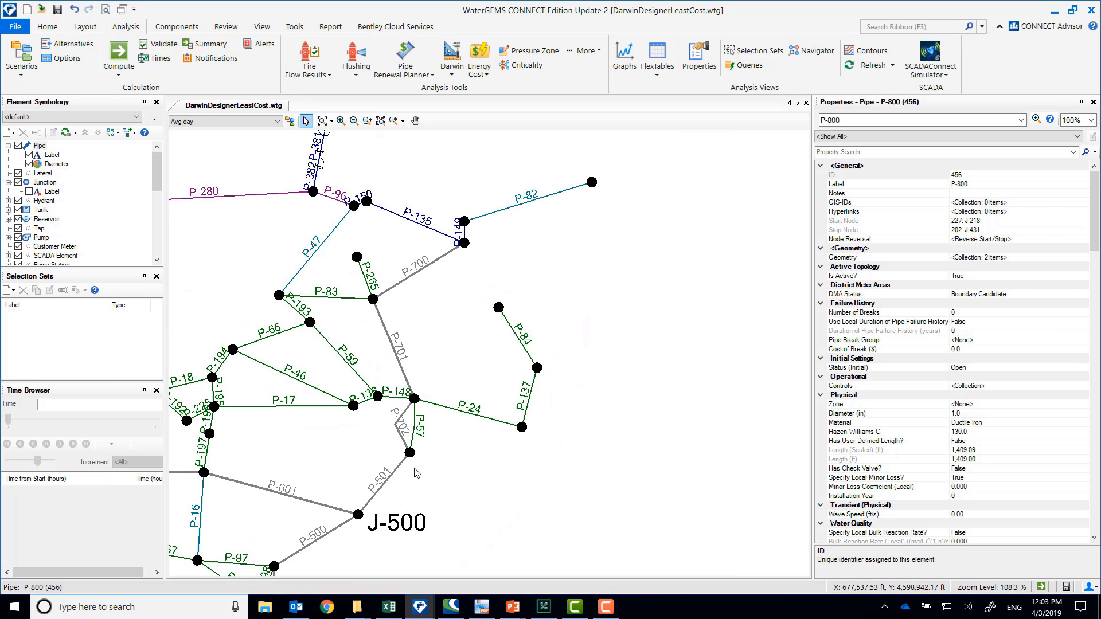
{"action": "left_click", "coordinate": [405, 436]}
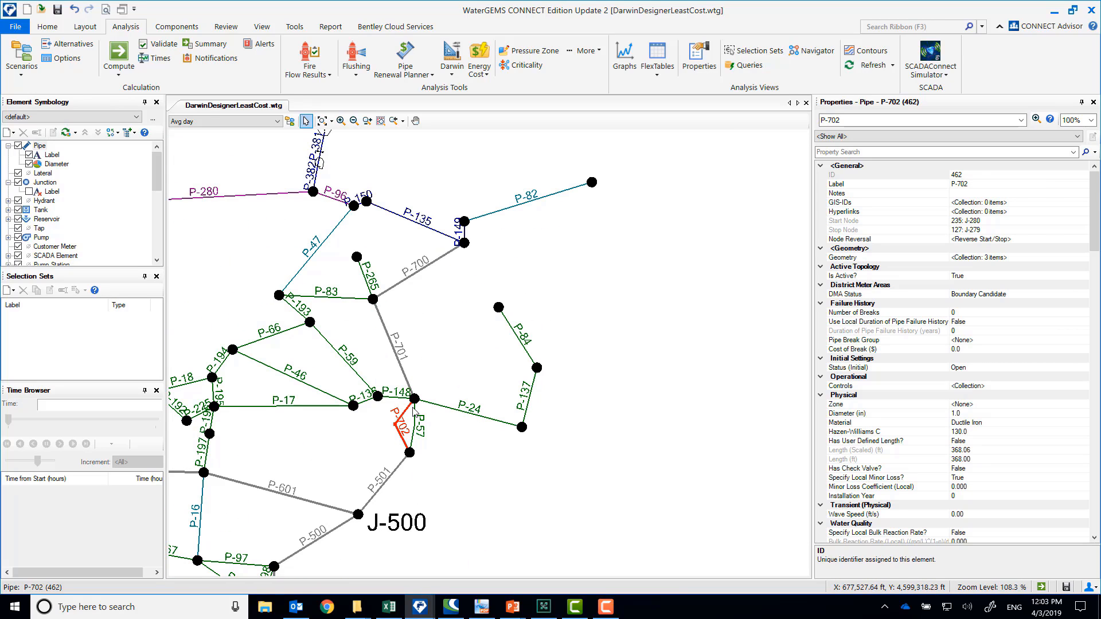
{"action": "left_click", "coordinate": [402, 363]}
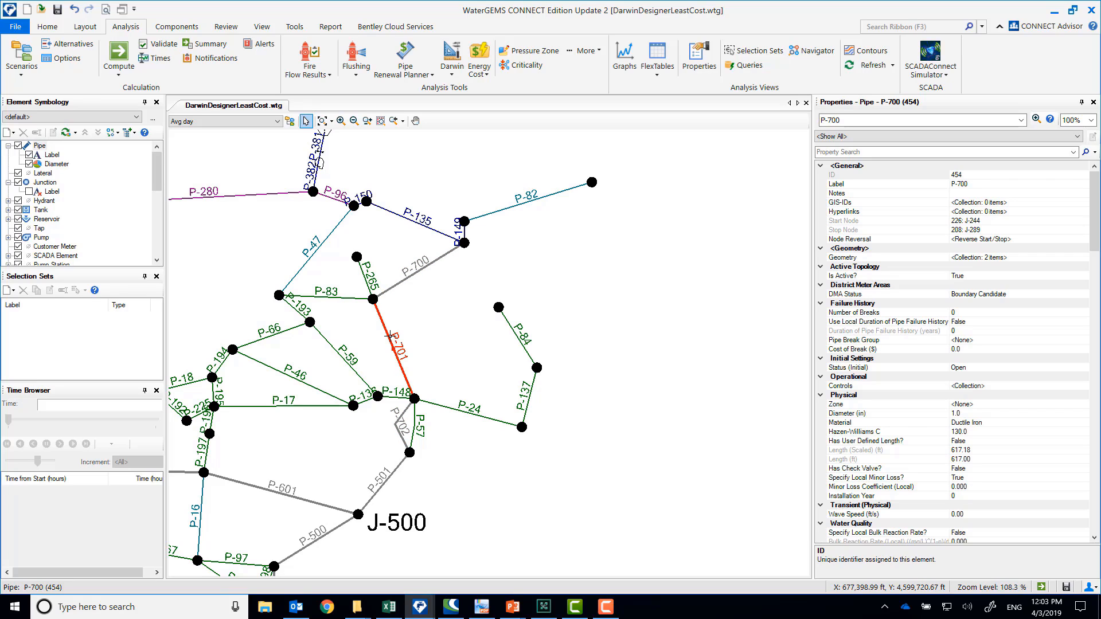
{"action": "left_click", "coordinate": [395, 424]}
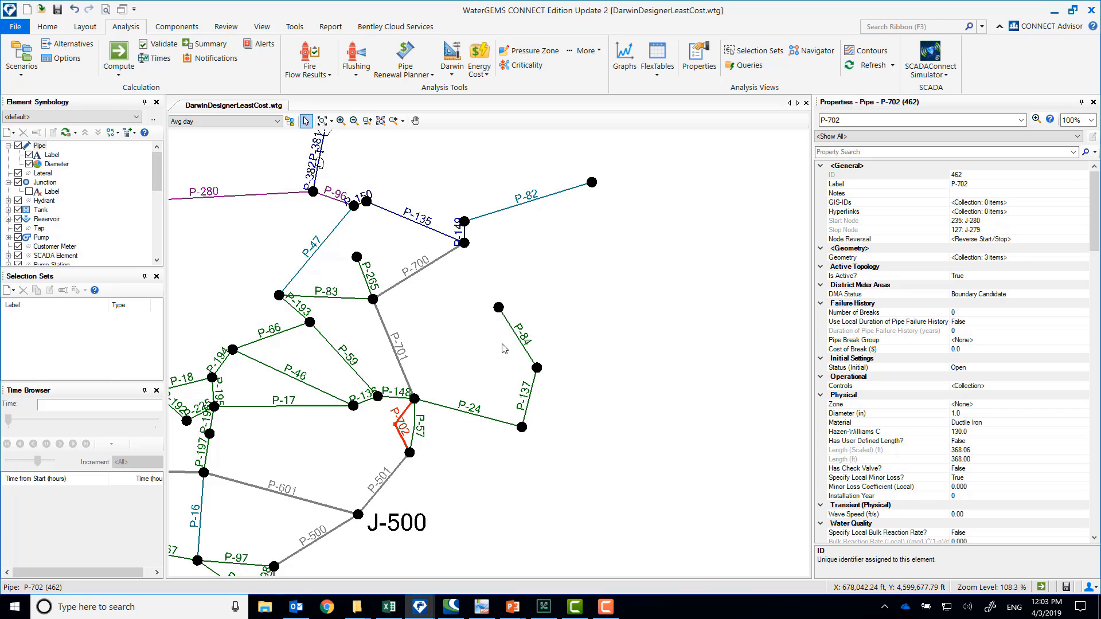
{"action": "left_click_drag", "start_coordinate": [470, 381], "coordinate": [556, 342]}
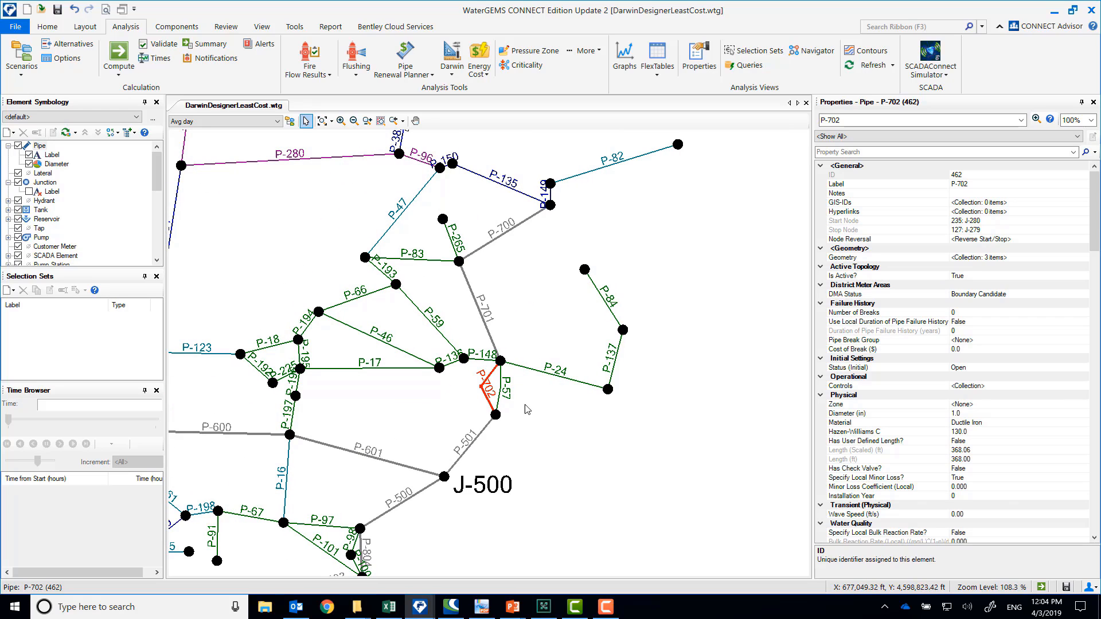
{"action": "scroll", "coordinate": [569, 305], "scroll_direction": "down", "scroll_amount": 3}
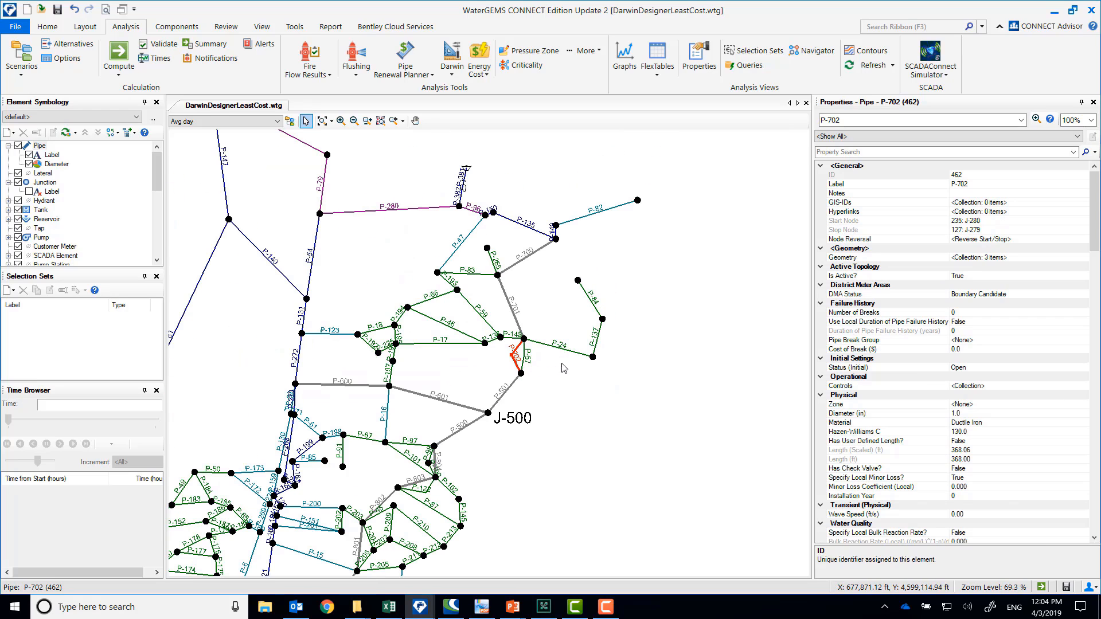
{"action": "left_click", "coordinate": [561, 395]}
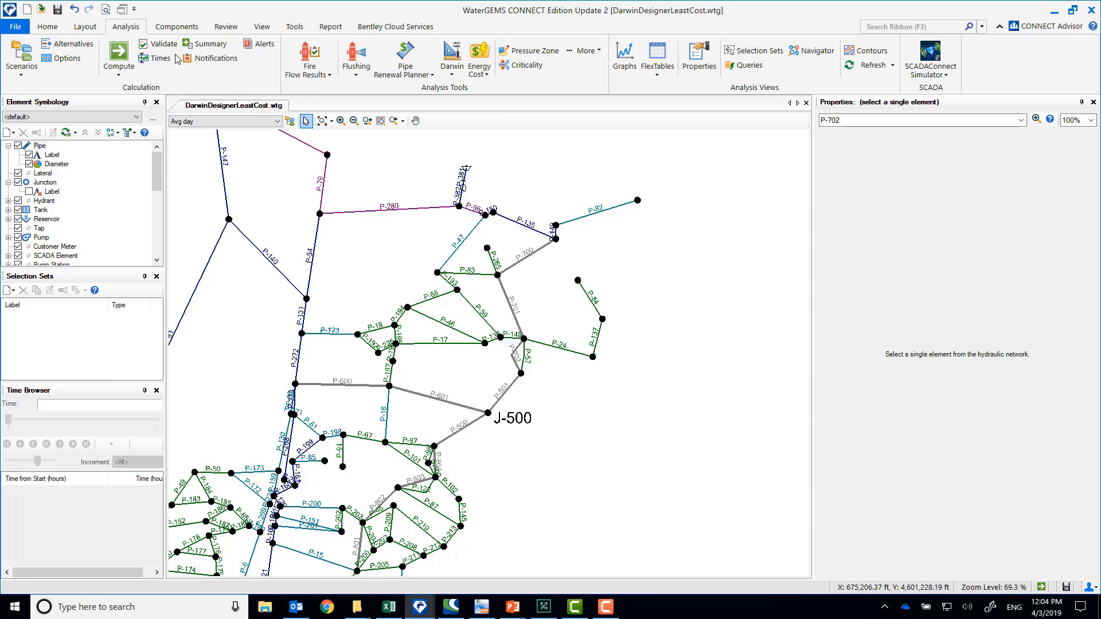
Compute the Avg day scenario, review flow demanded in the calculation summary, and show the results for junction J-500
{"action": "left_click", "coordinate": [124, 53]}
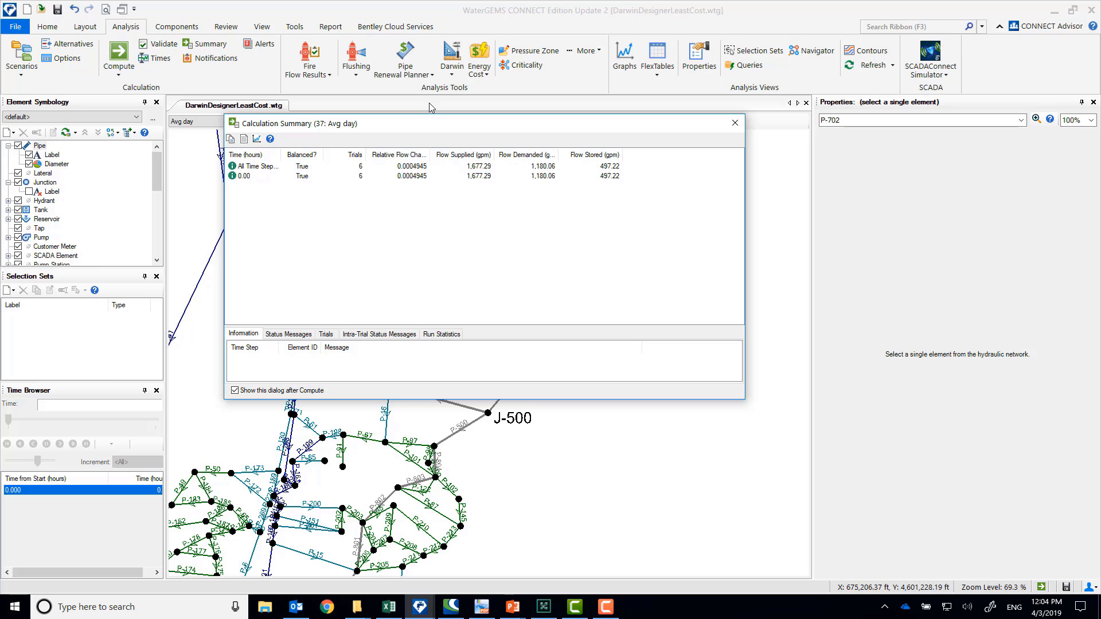
{"action": "left_click", "coordinate": [542, 169]}
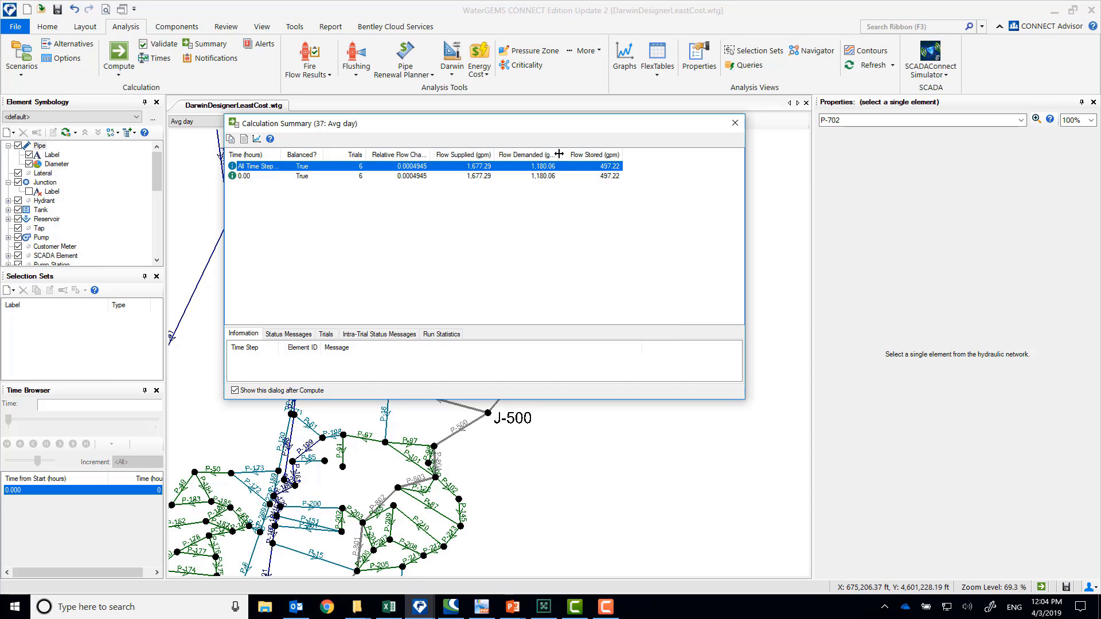
{"action": "left_click_drag", "start_coordinate": [559, 153], "coordinate": [595, 154]}
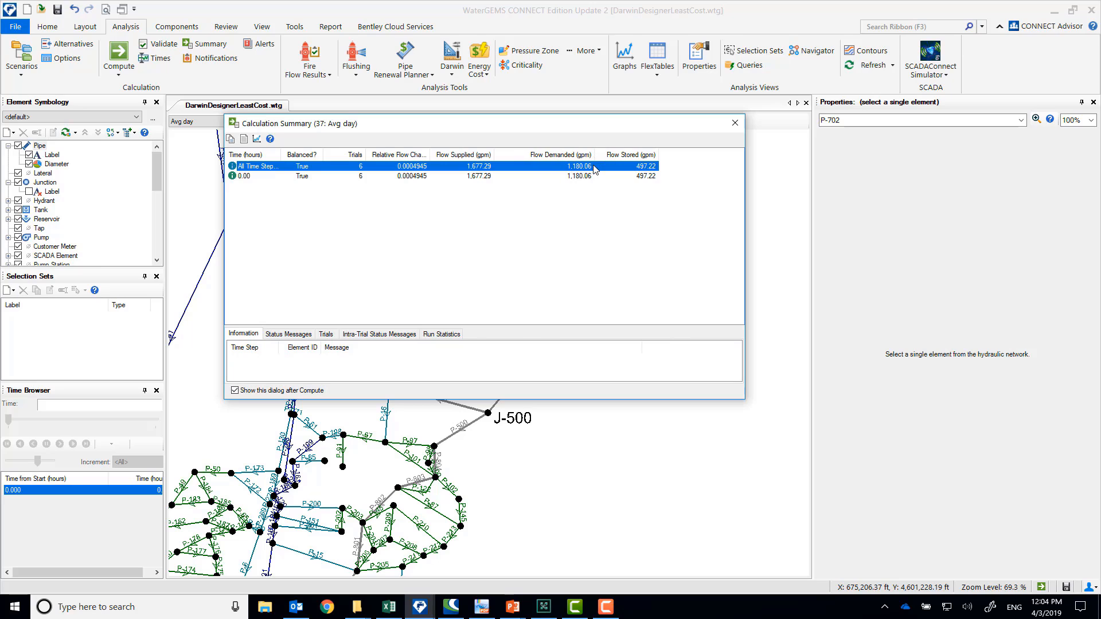
{"action": "left_click", "coordinate": [735, 123]}
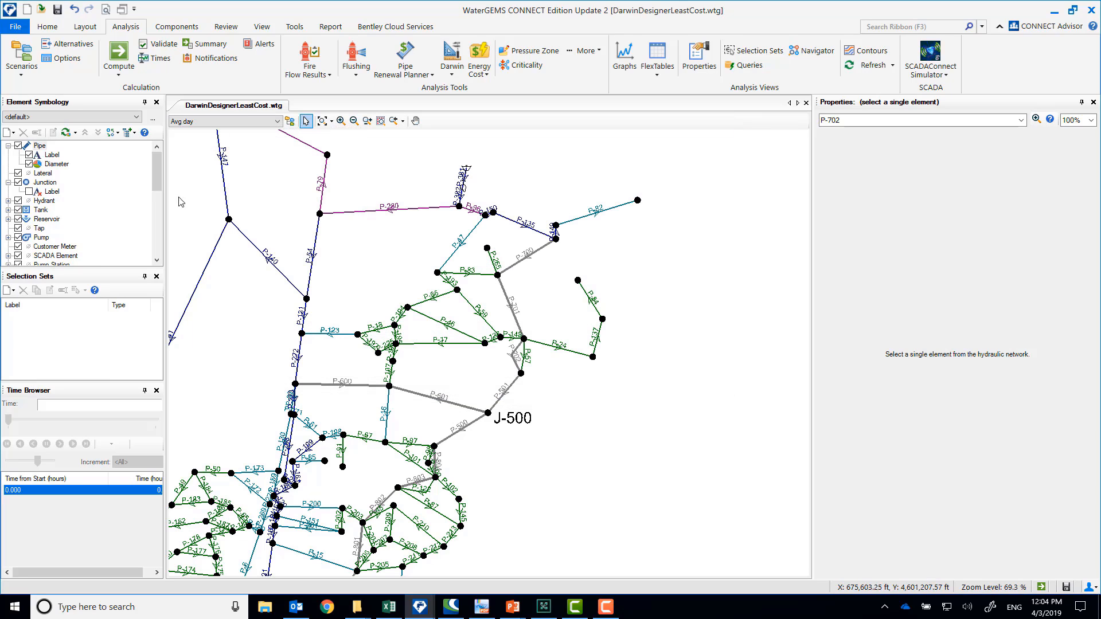
{"action": "left_click", "coordinate": [488, 414]}
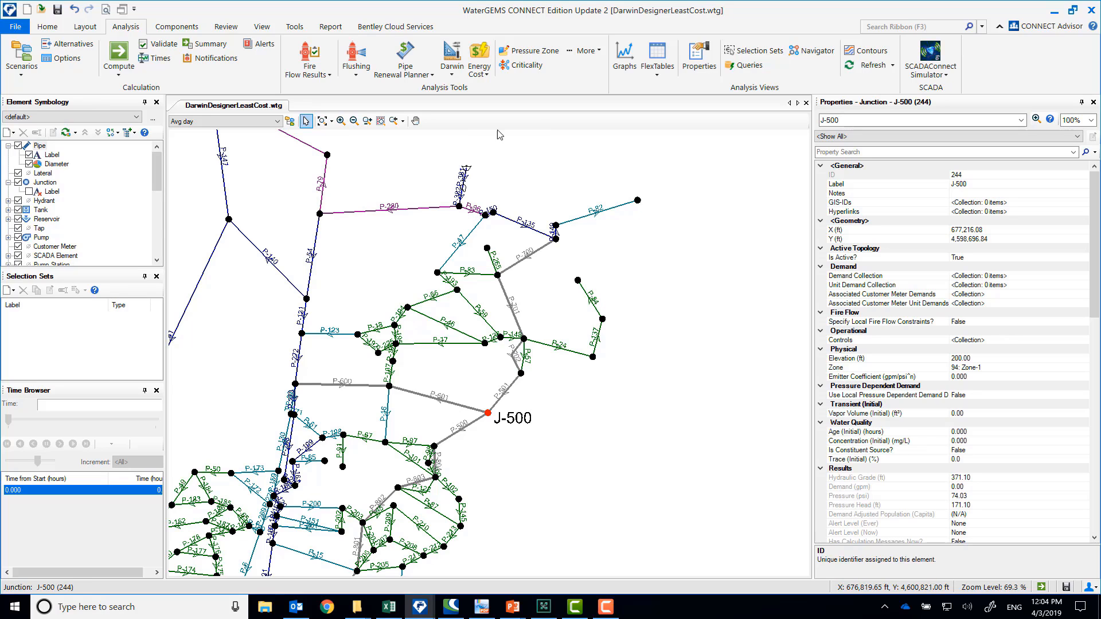
Open the FlexTable for junctions and reset its active filter so every junction is listed
{"action": "left_click", "coordinate": [660, 68]}
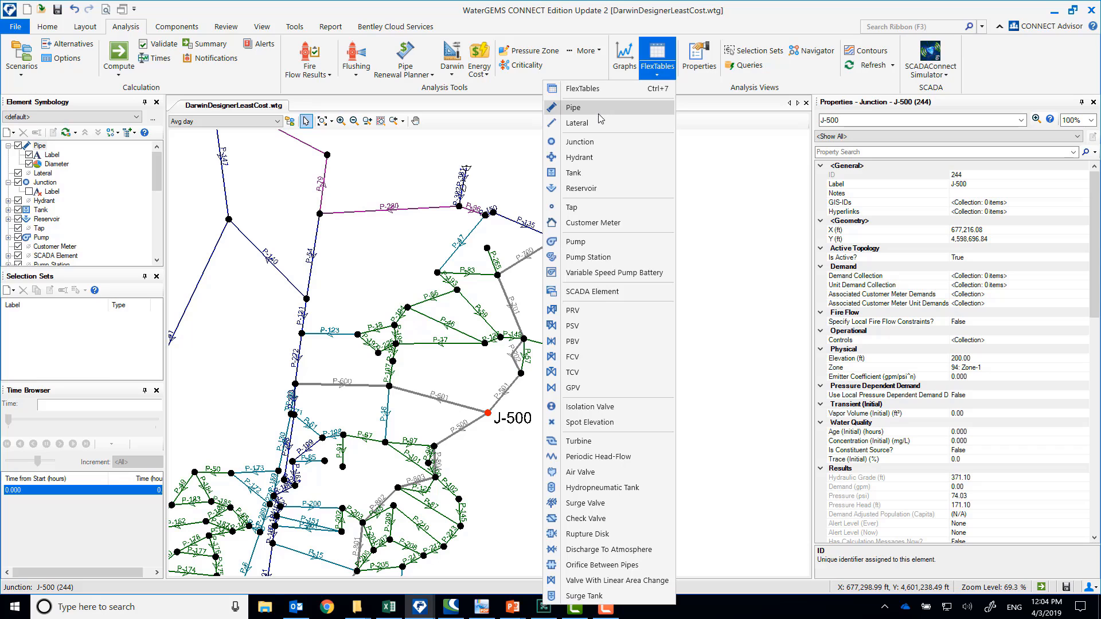
{"action": "left_click", "coordinate": [591, 144]}
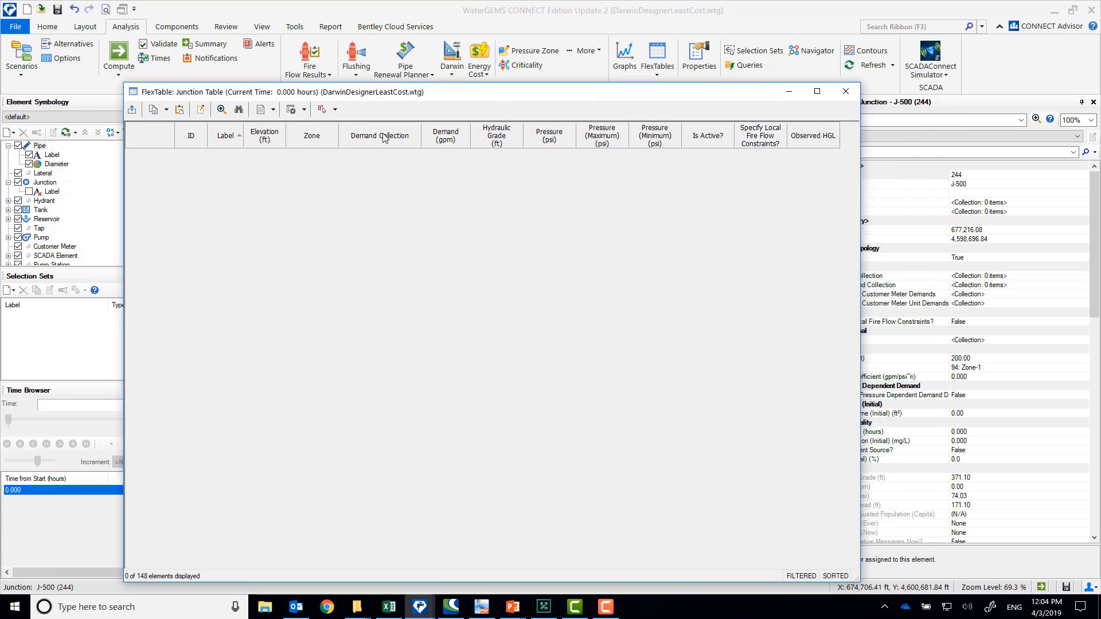
{"action": "right_click", "coordinate": [385, 138]}
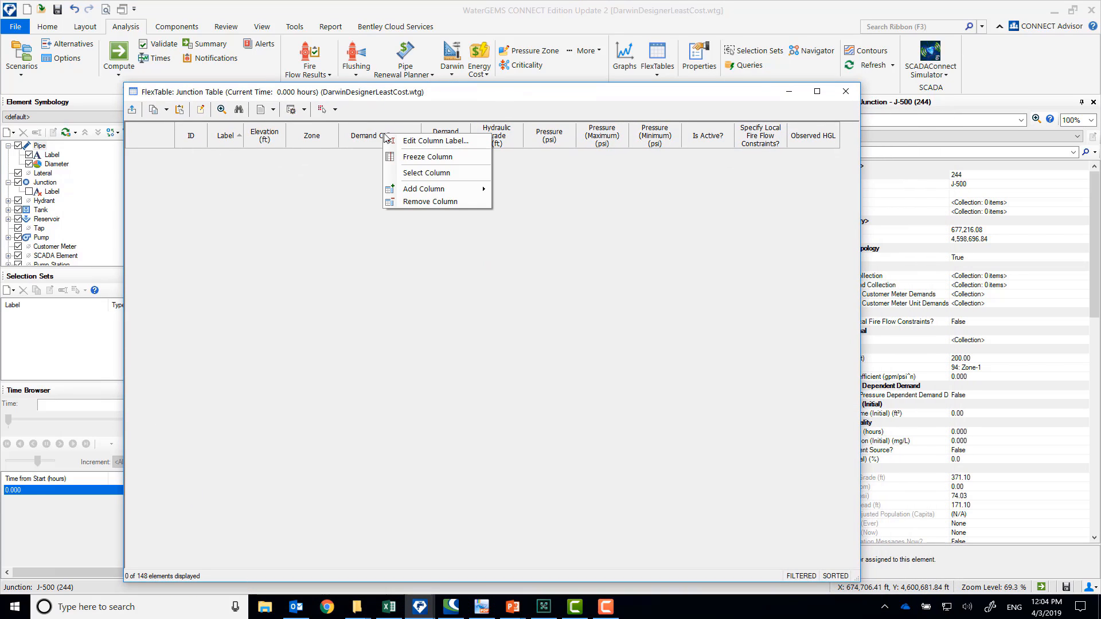
{"action": "right_click", "coordinate": [307, 145]}
{"action": "mouse_move", "coordinate": [401, 191]}
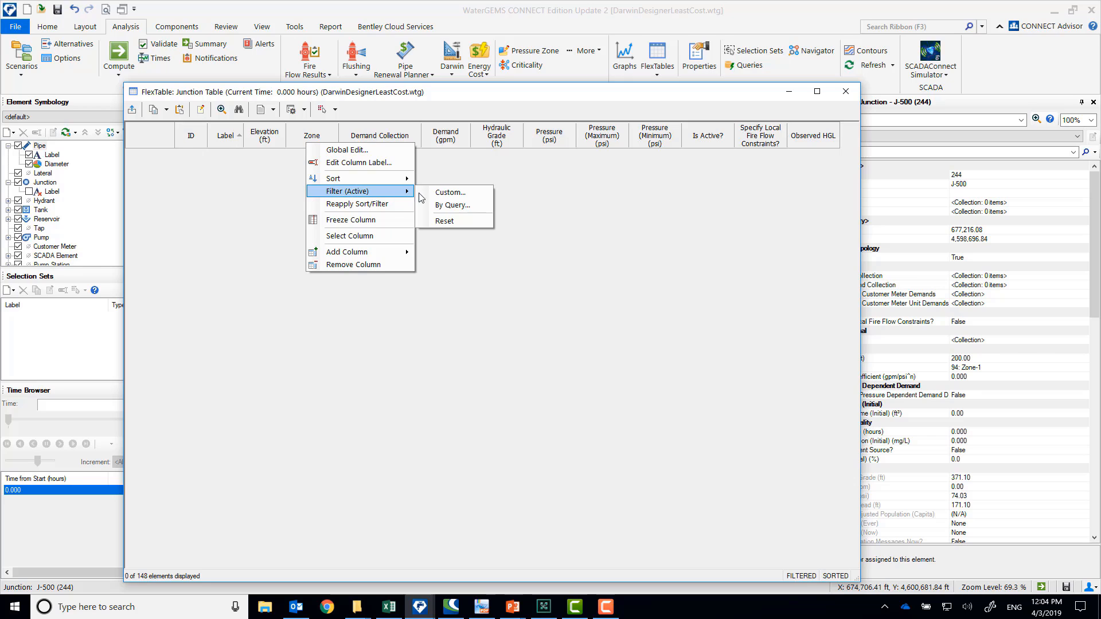
{"action": "left_click", "coordinate": [445, 221]}
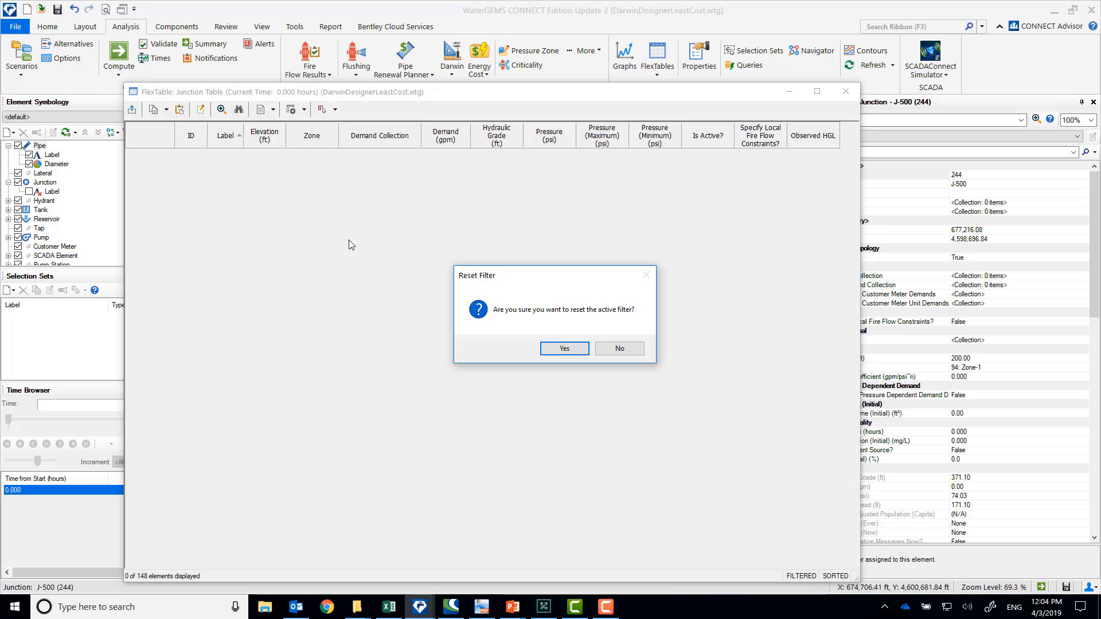
{"action": "left_click", "coordinate": [564, 349]}
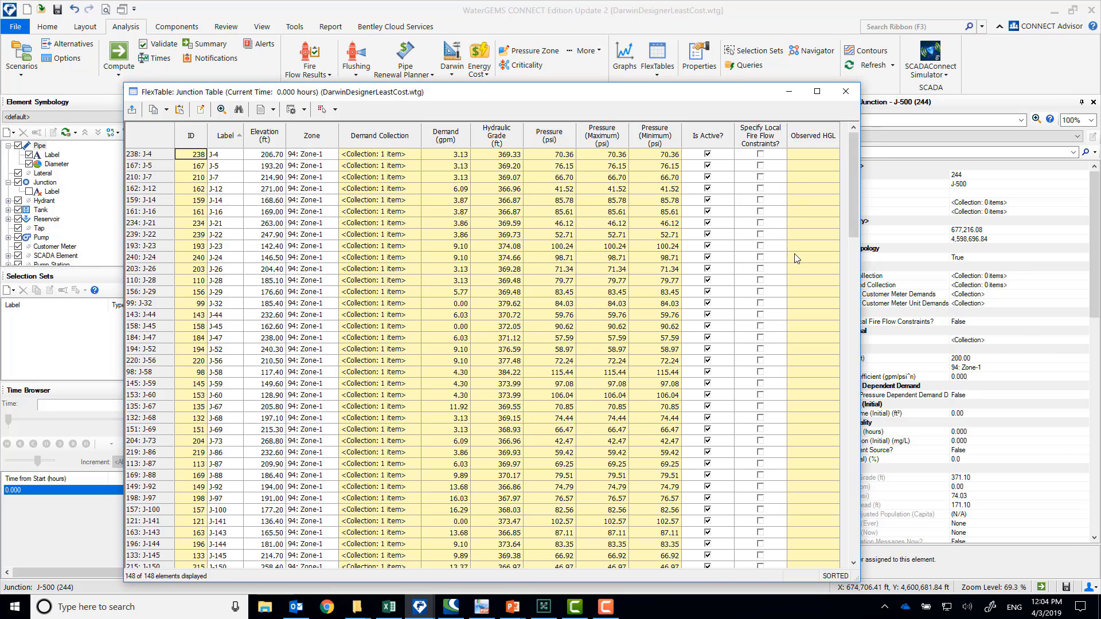
Sort the junction table by pressure in ascending order, review the pressures from lowest to highest, and close the table
{"action": "right_click", "coordinate": [560, 140]}
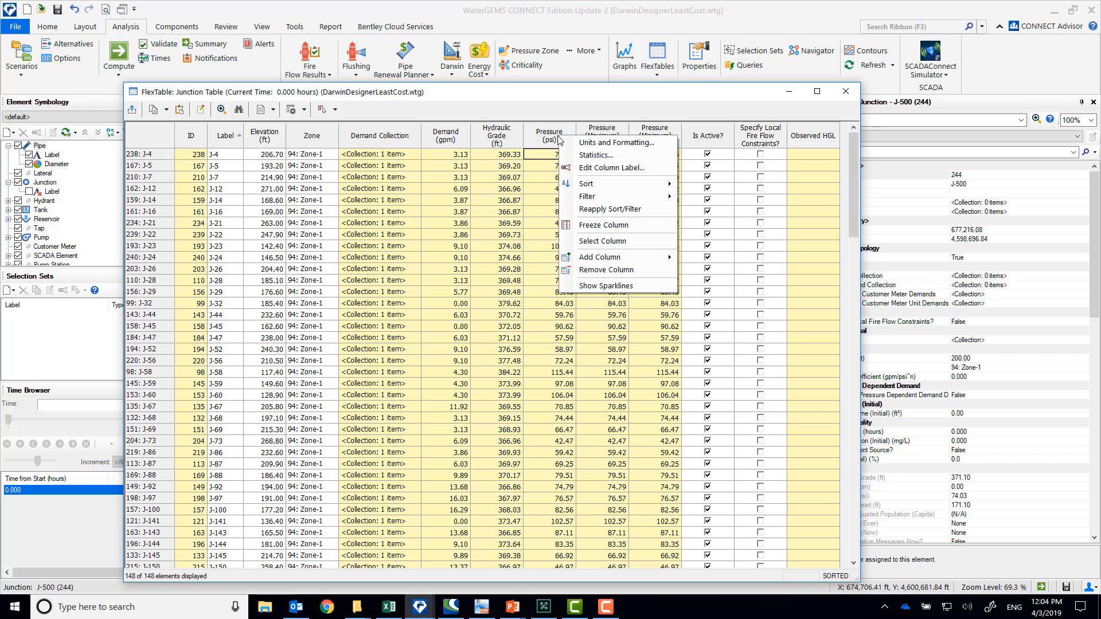
{"action": "mouse_move", "coordinate": [599, 185]}
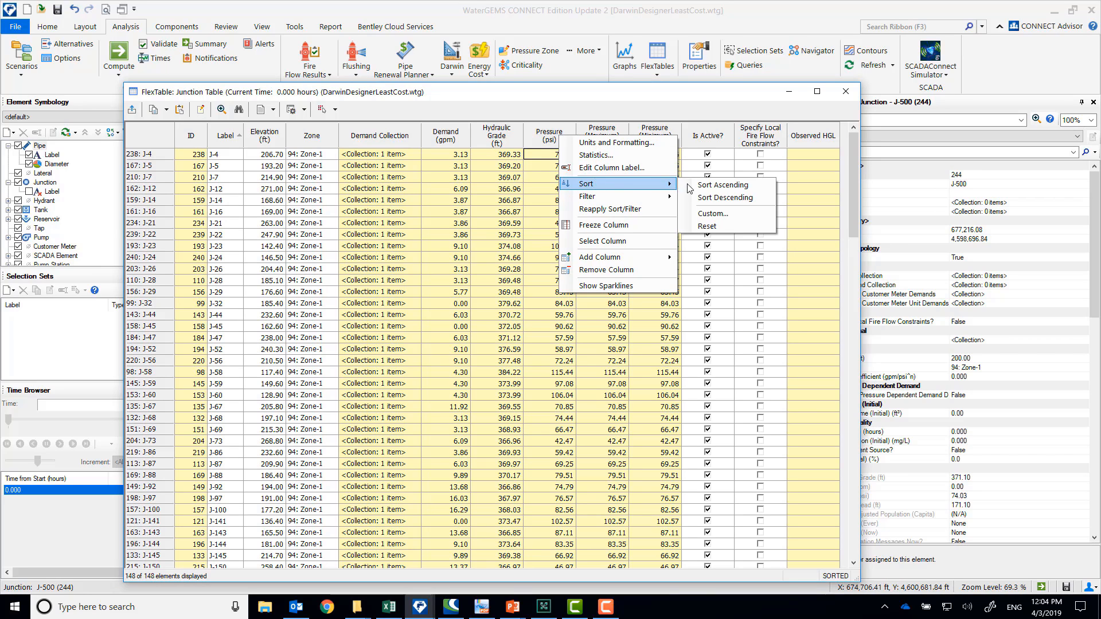
{"action": "left_click", "coordinate": [689, 182]}
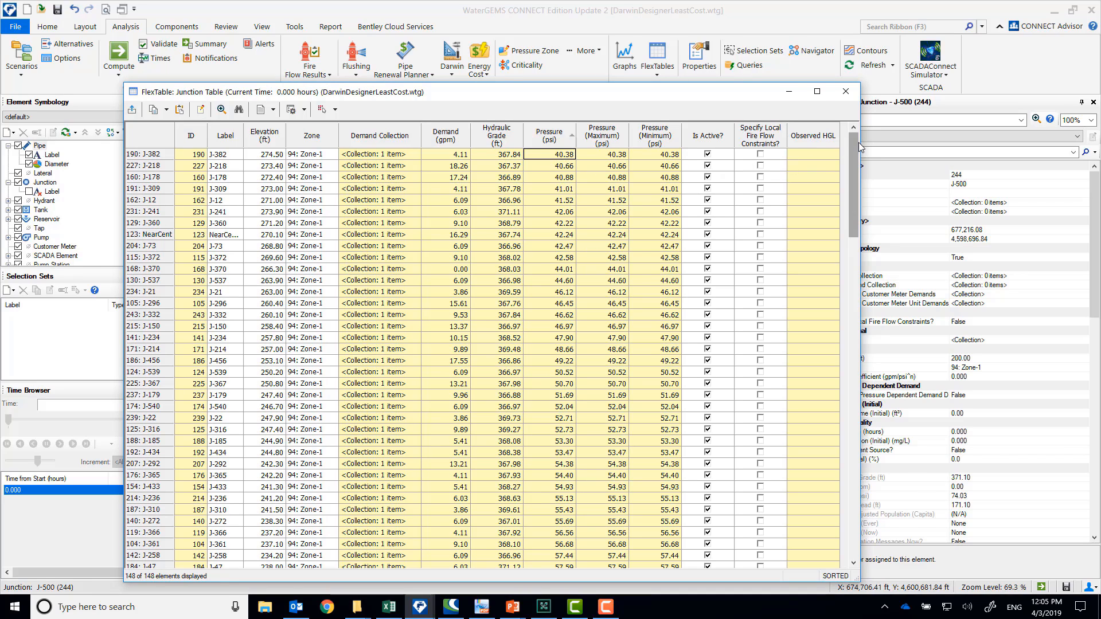
{"action": "left_click_drag", "start_coordinate": [856, 167], "coordinate": [856, 485]}
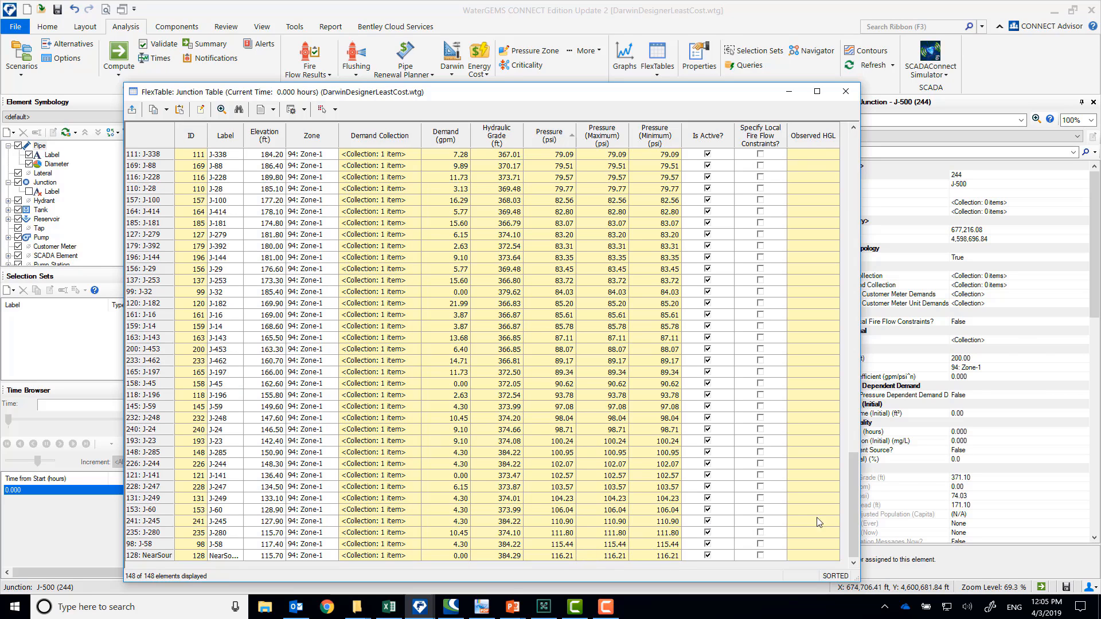
{"action": "left_click_drag", "start_coordinate": [853, 459], "coordinate": [827, 150]}
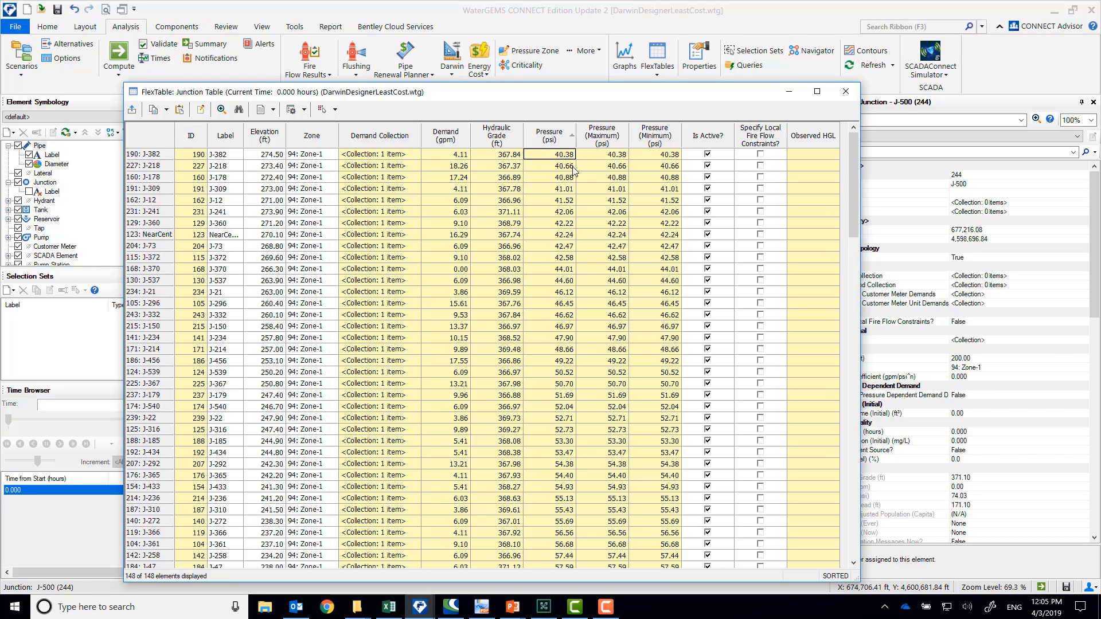
{"action": "left_click", "coordinate": [846, 91]}
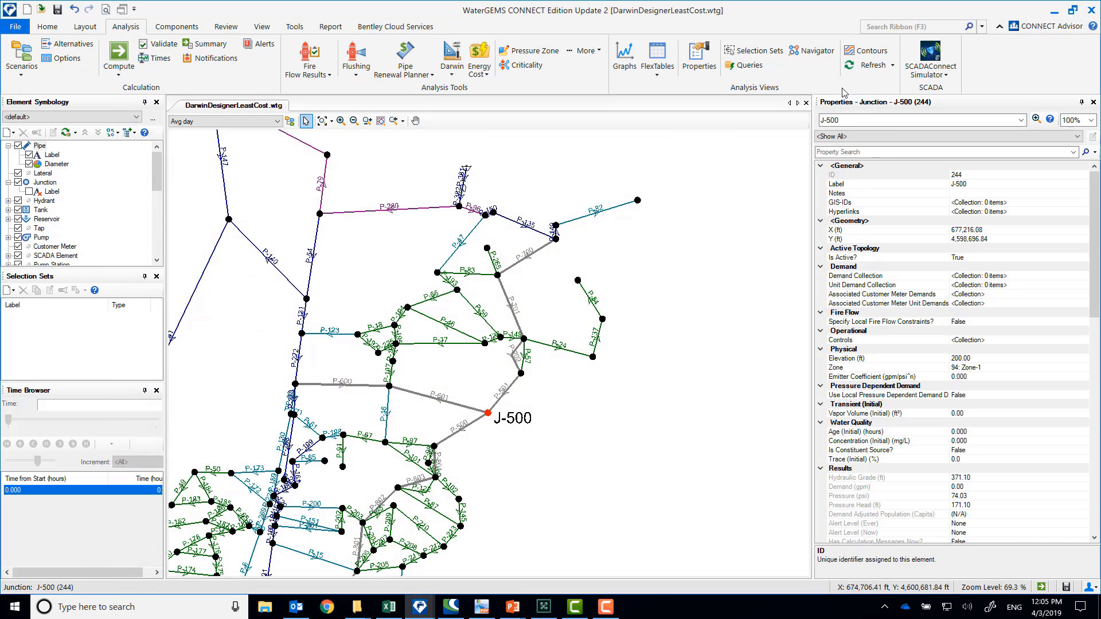
Inspect the 3000 Fire at J-500 design event's demand adjustments and demand multiplier in Darwin Designer, and close it
{"action": "left_click", "coordinate": [449, 74]}
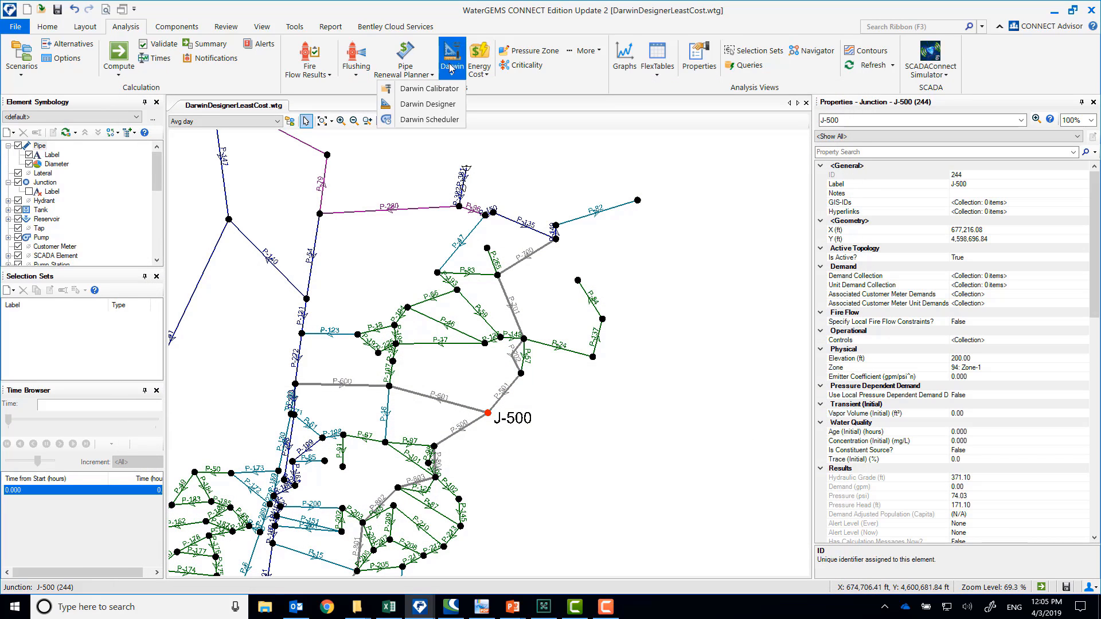
{"action": "left_click", "coordinate": [429, 103]}
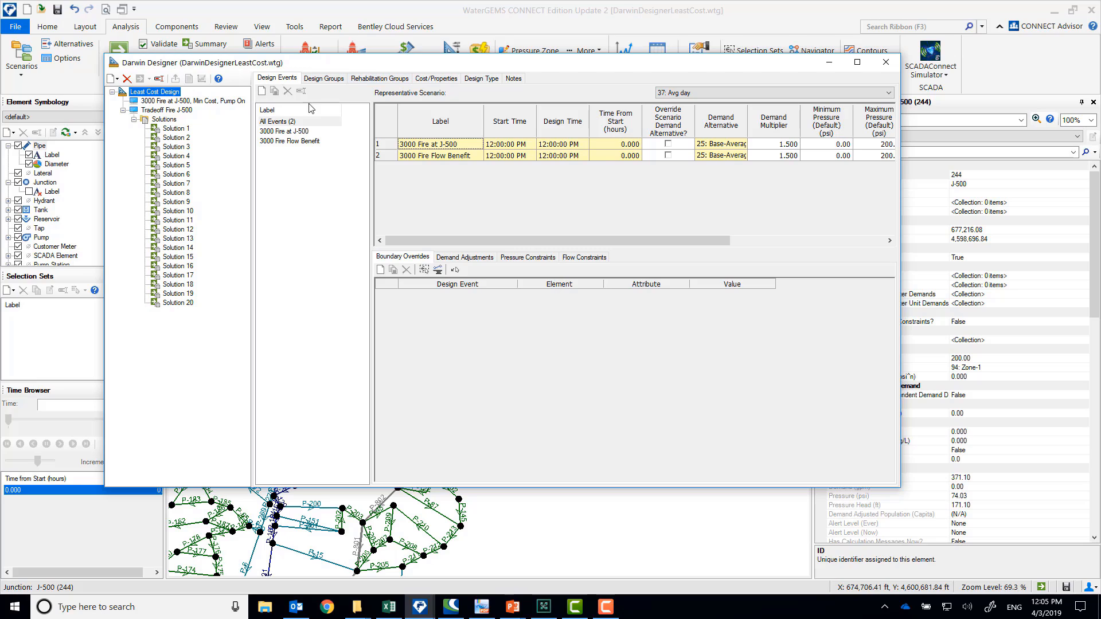
{"action": "left_click", "coordinate": [284, 132]}
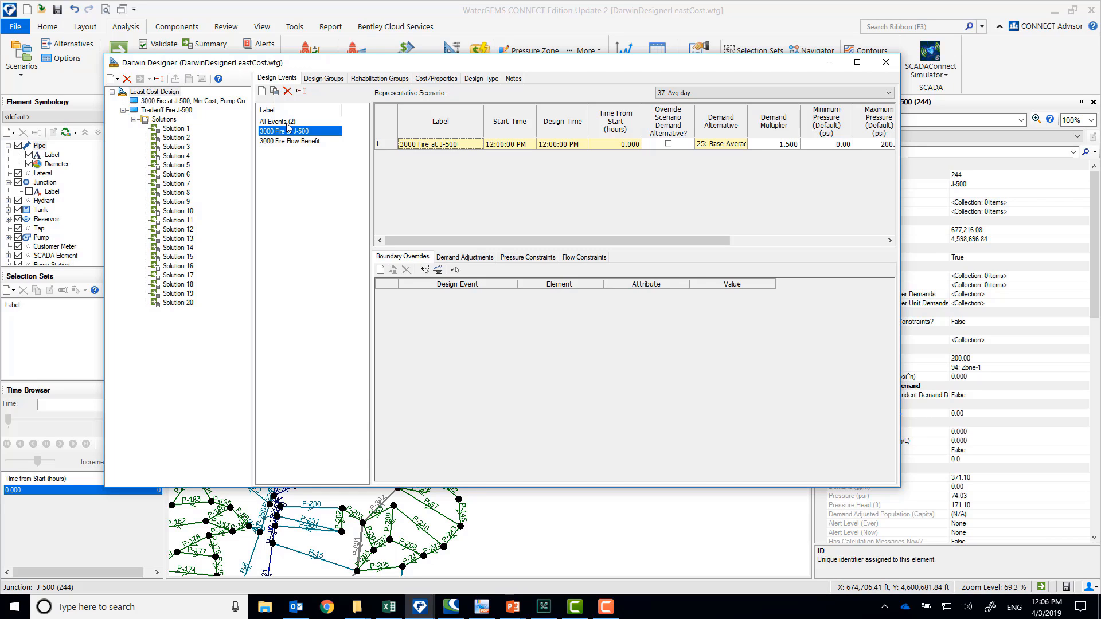
{"action": "left_click", "coordinate": [465, 258]}
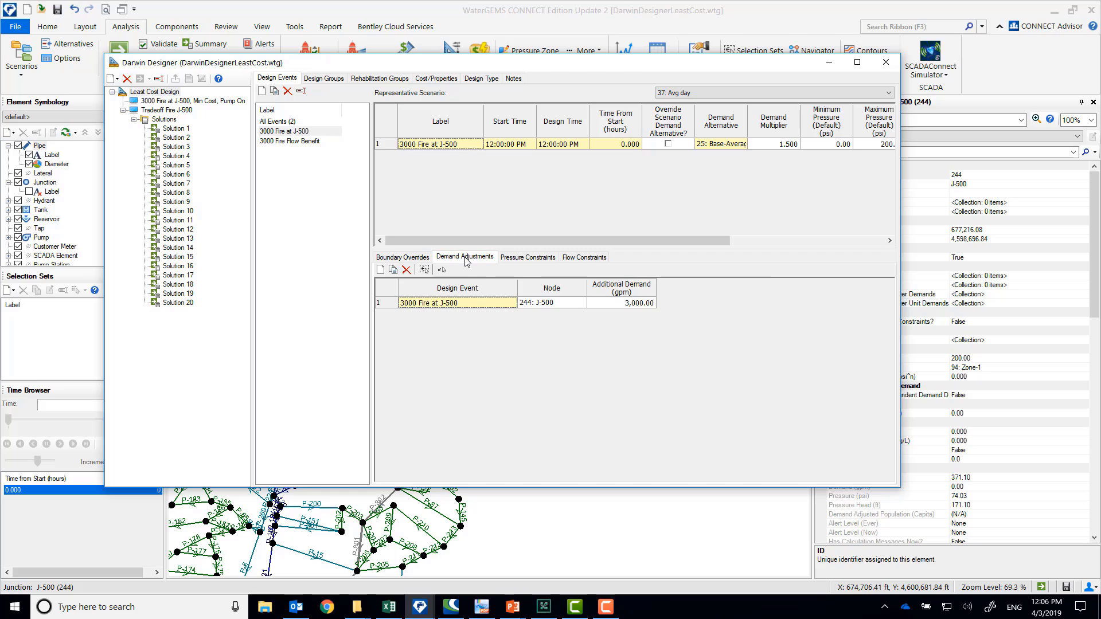
{"action": "left_click", "coordinate": [632, 305]}
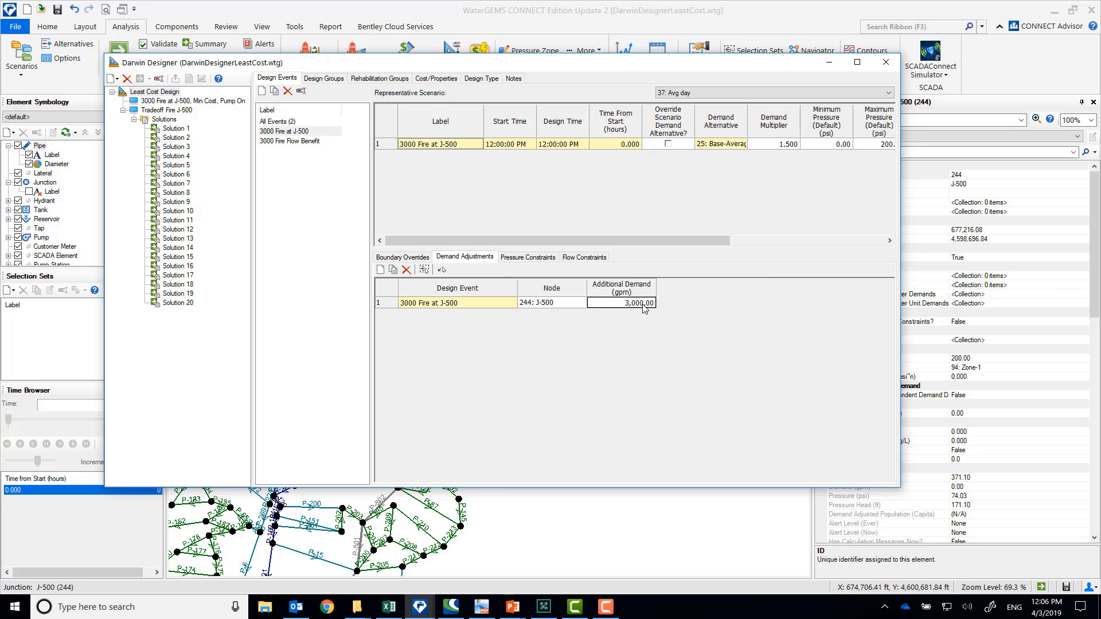
{"action": "left_click", "coordinate": [562, 305]}
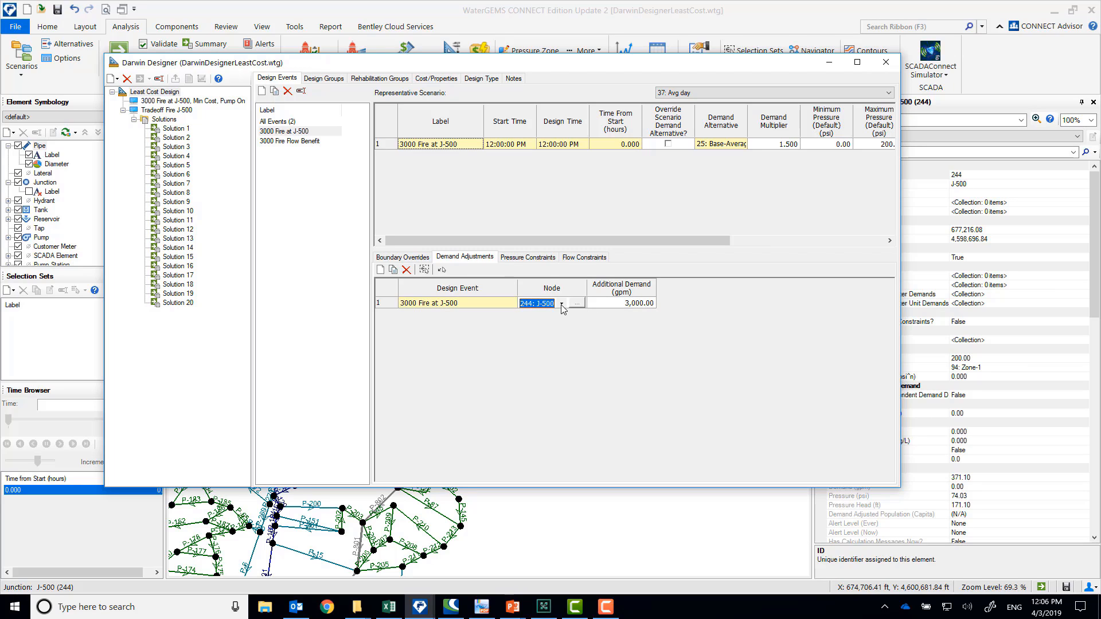
{"action": "left_click", "coordinate": [777, 146]}
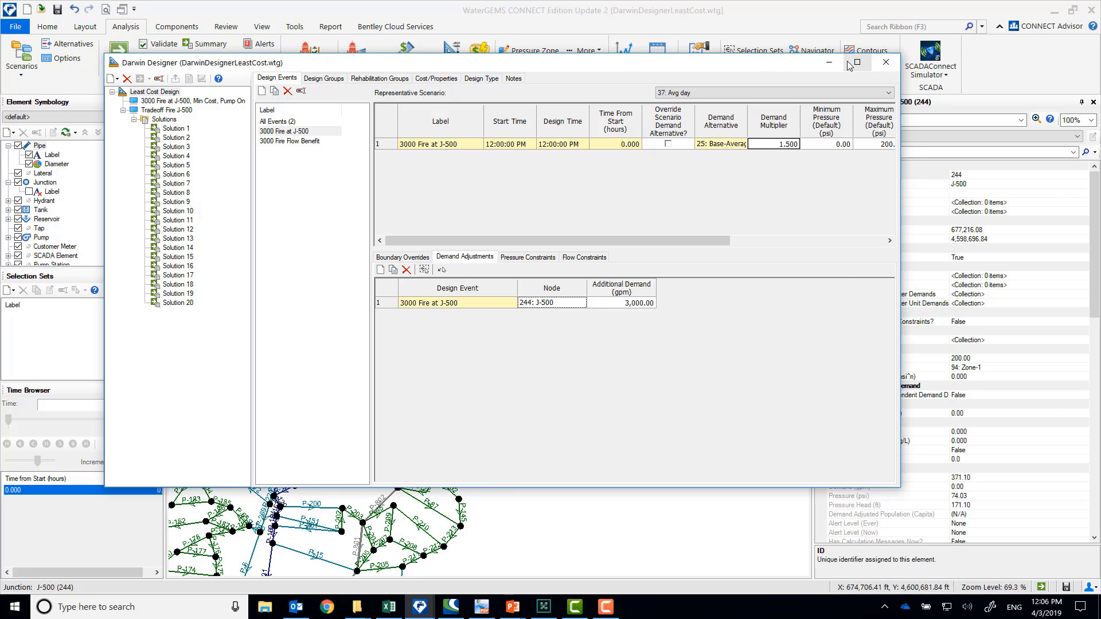
{"action": "left_click", "coordinate": [886, 62]}
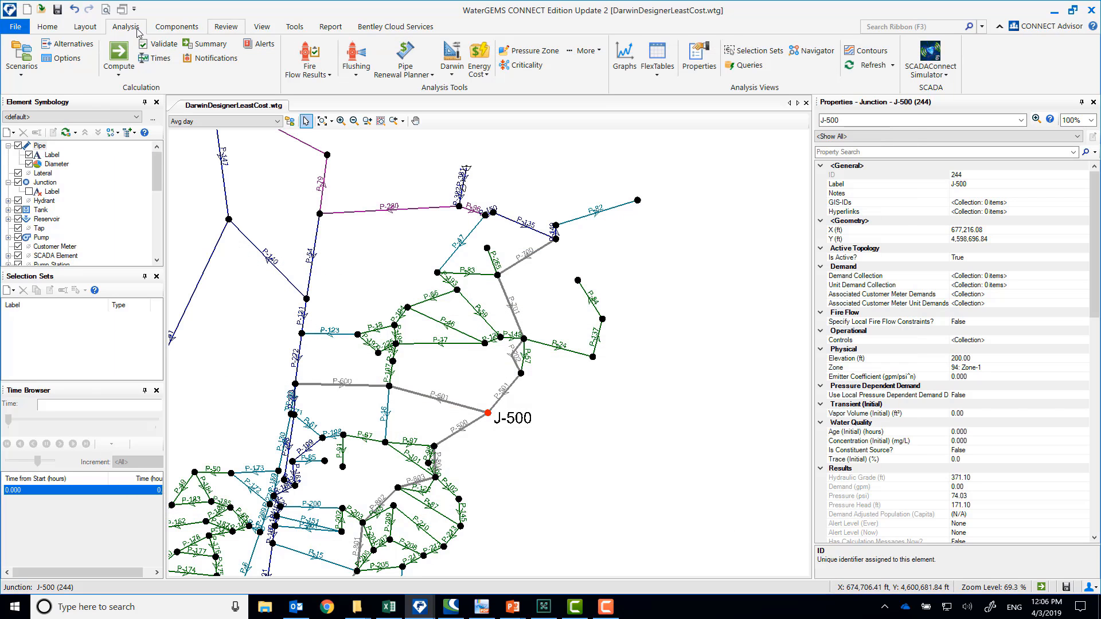
Check the demanded flow in the Avg day calculation summary, and return to the J-500 fire event's additional demand in Darwin Designer
{"action": "left_click", "coordinate": [207, 44]}
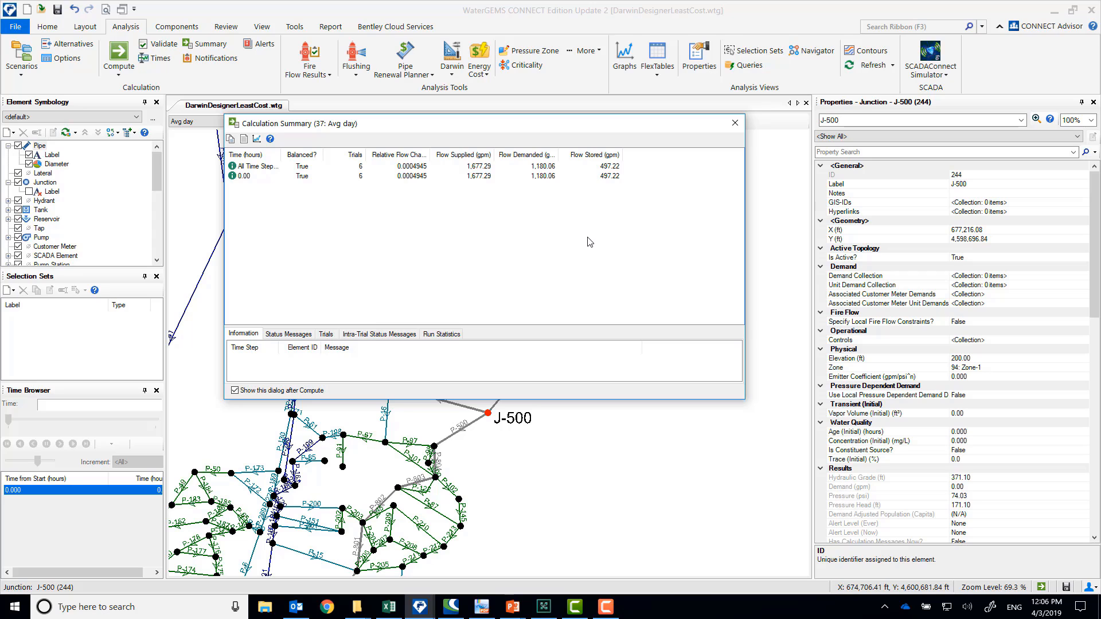
{"action": "left_click", "coordinate": [735, 123]}
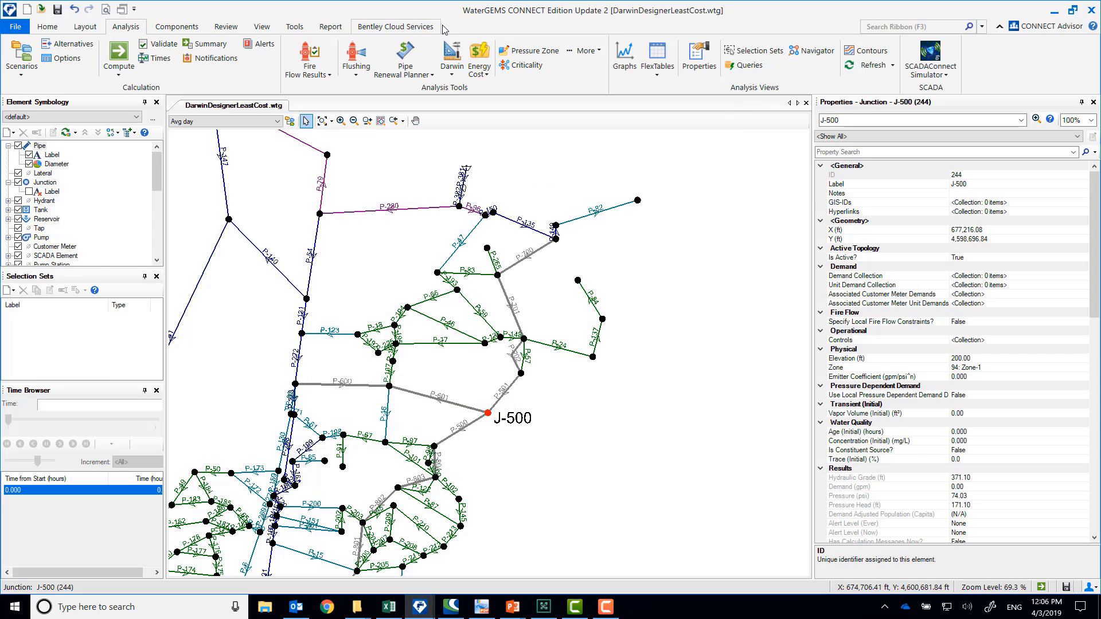
{"action": "left_click", "coordinate": [452, 63]}
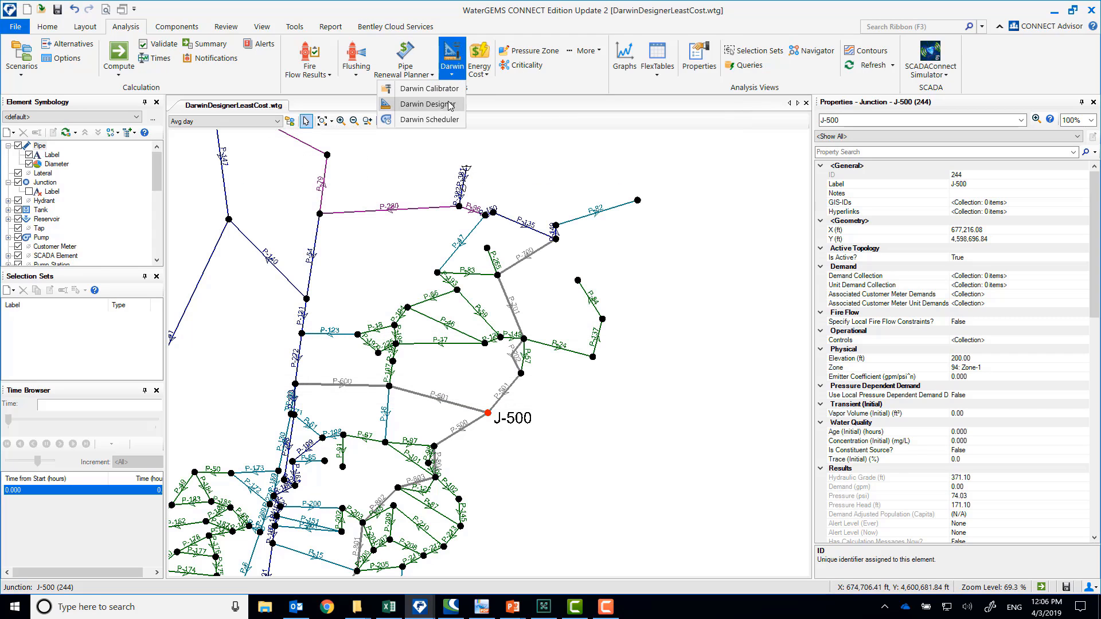
{"action": "left_click", "coordinate": [429, 104]}
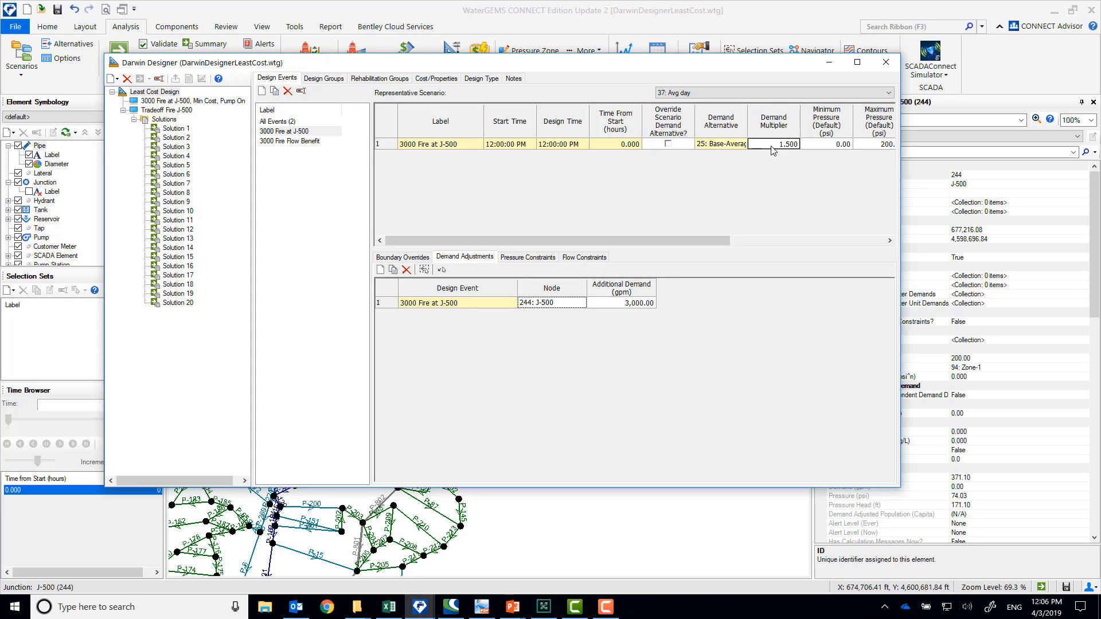
{"action": "left_click", "coordinate": [554, 304]}
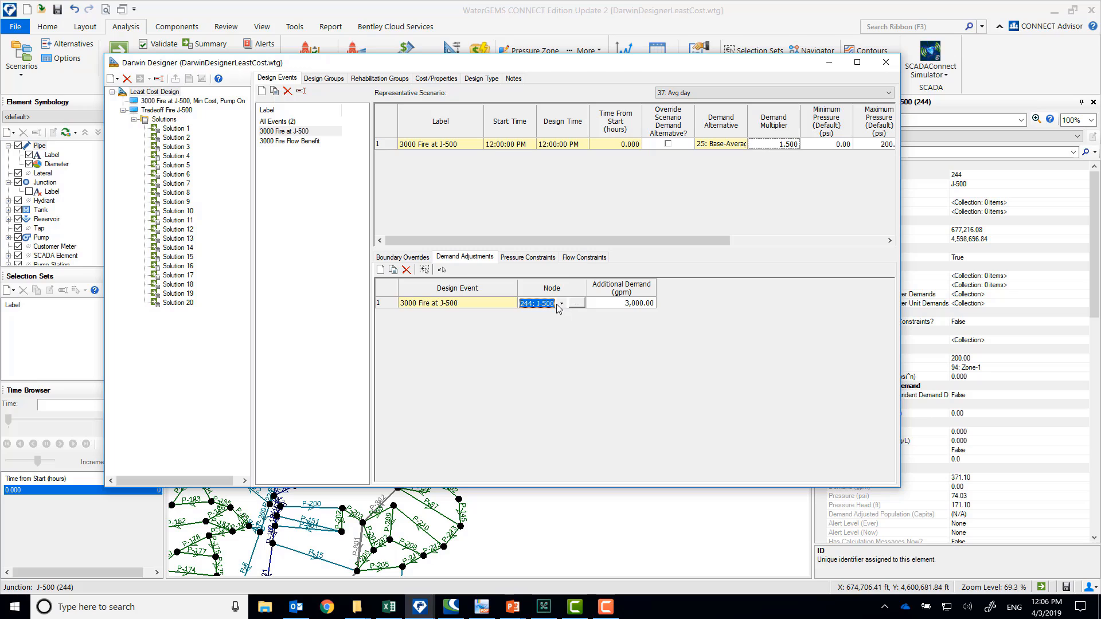
{"action": "left_click", "coordinate": [627, 309]}
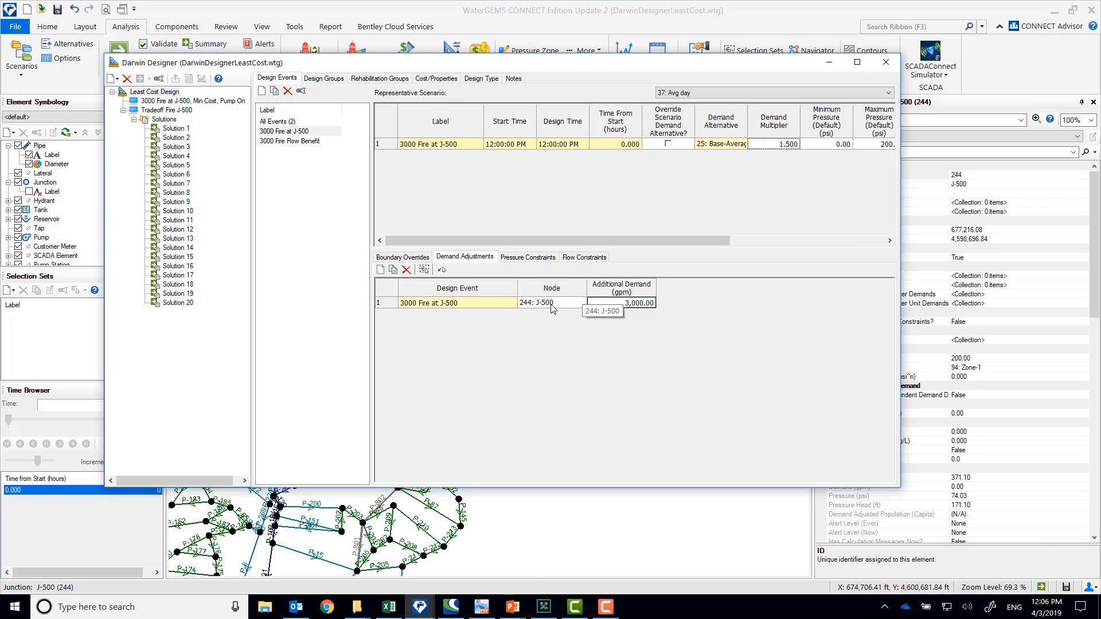
Review the minimum and maximum pressure constraints of the 3000 Fire at J-500 event through the whole node list
{"action": "left_click", "coordinate": [541, 258]}
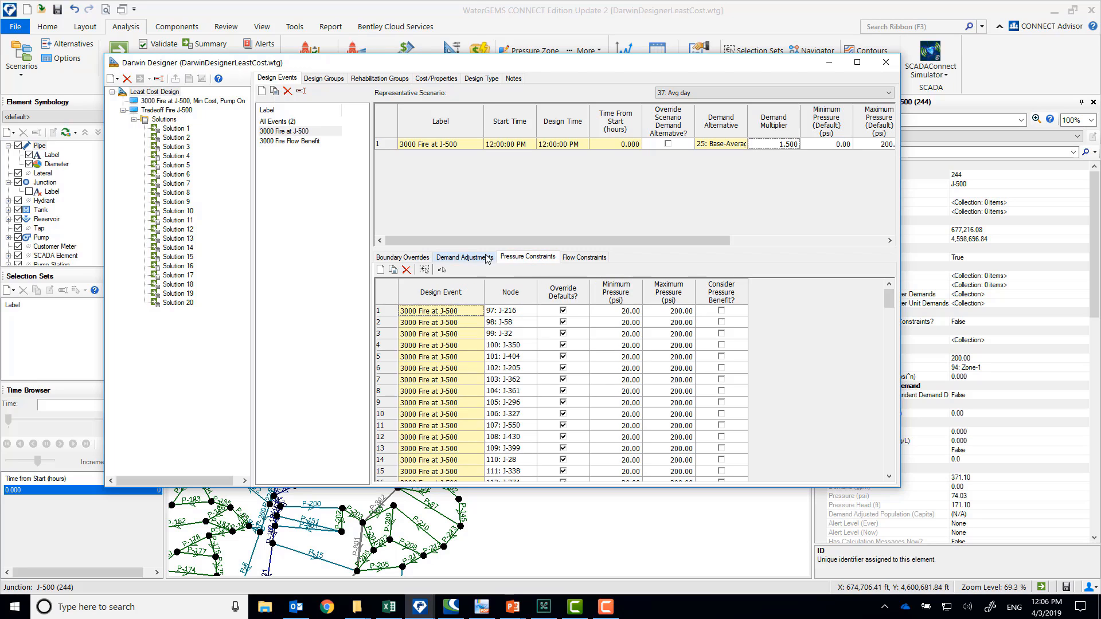
{"action": "left_click", "coordinate": [478, 258]}
{"action": "left_click", "coordinate": [527, 258]}
{"action": "left_click_drag", "start_coordinate": [890, 297], "coordinate": [890, 461]}
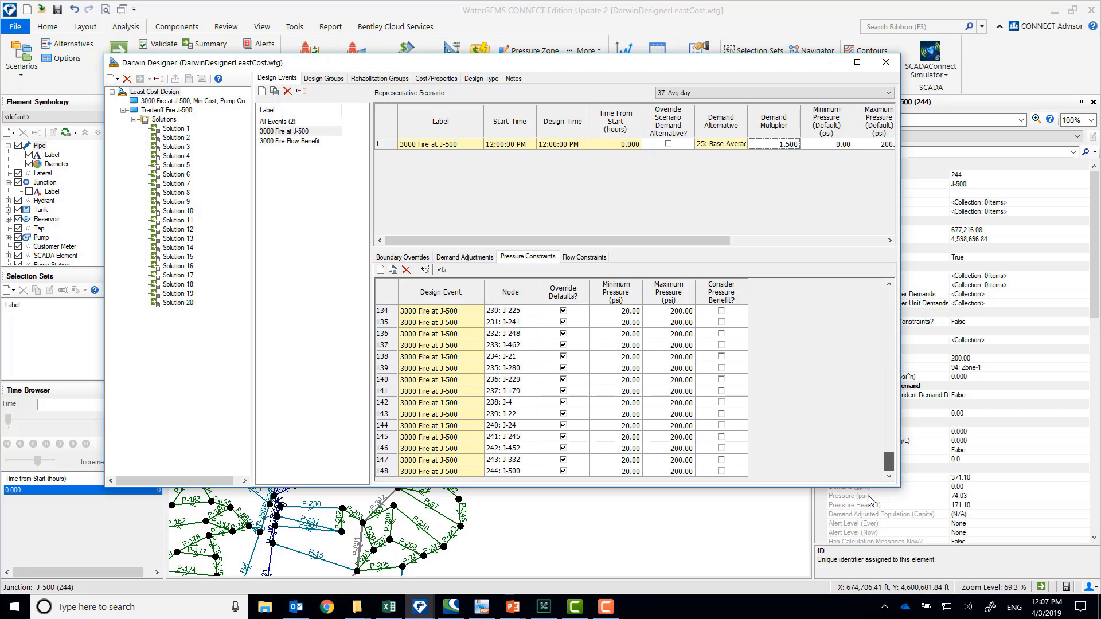
{"action": "left_click", "coordinate": [625, 470]}
{"action": "scroll", "coordinate": [682, 438], "scroll_direction": "up", "scroll_amount": 8}
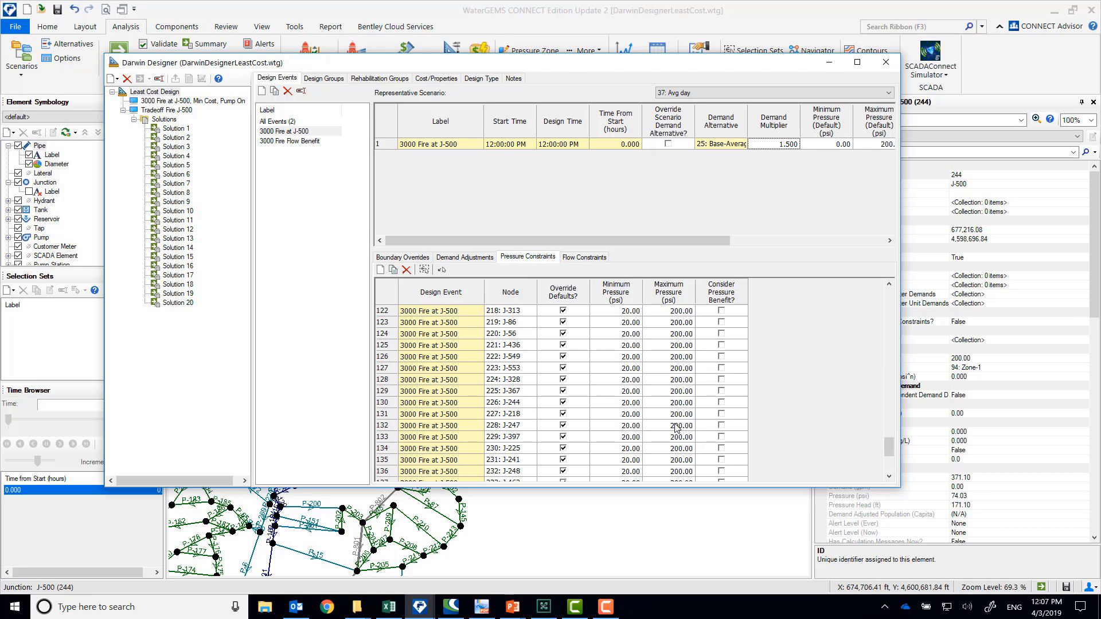
{"action": "scroll", "coordinate": [679, 427], "scroll_direction": "up", "scroll_amount": 20}
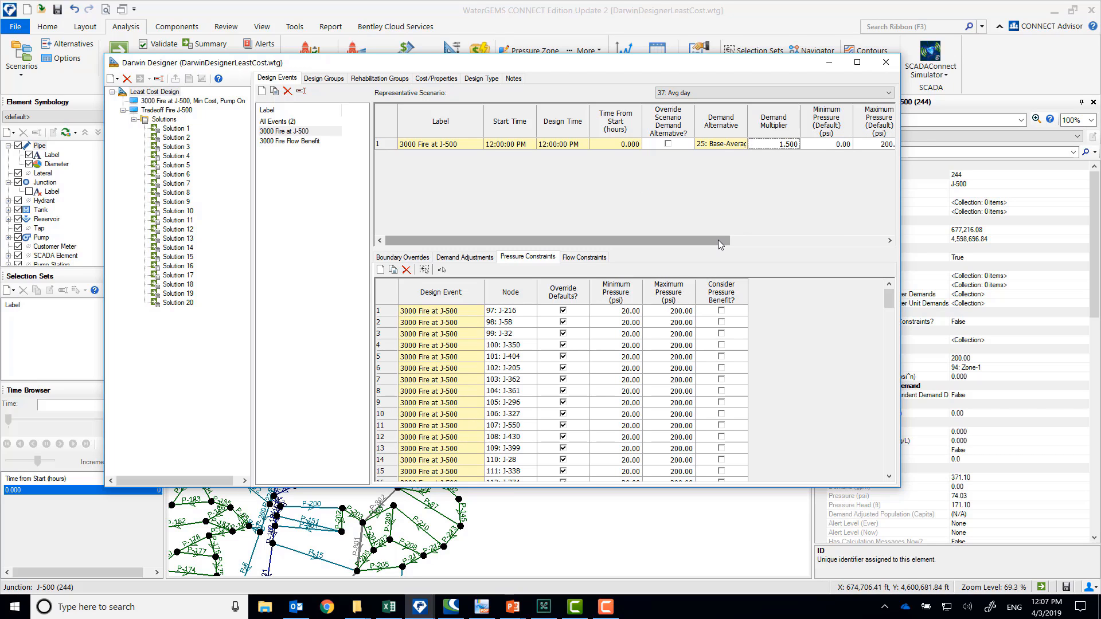
Review the Internal, West, North and South design groups, and check the rehabilitation groups
{"action": "left_click", "coordinate": [320, 77]}
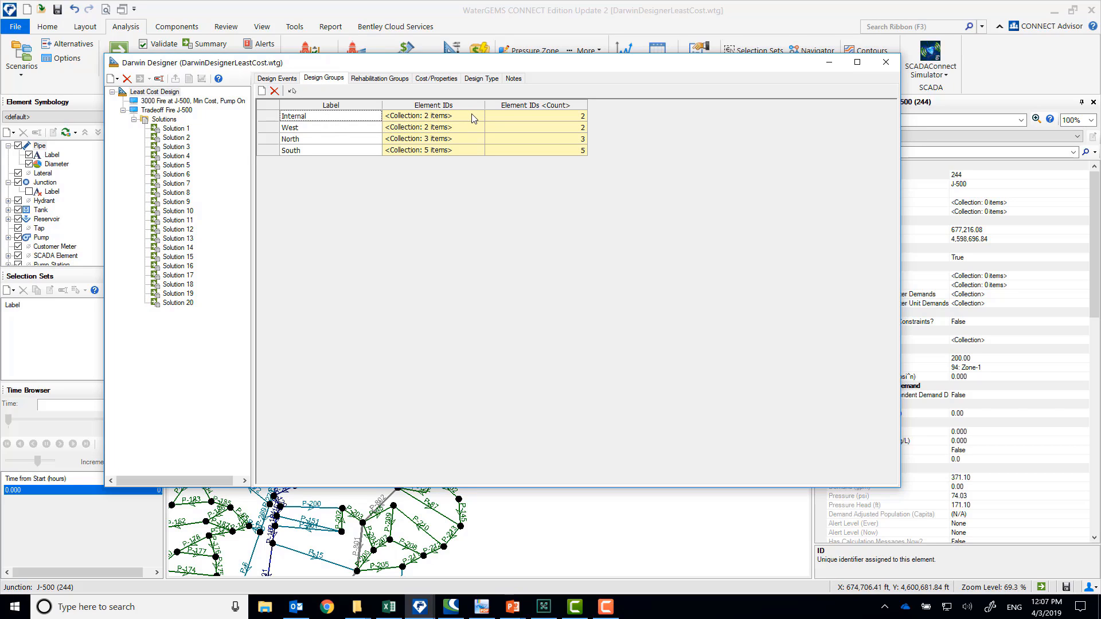
{"action": "left_click", "coordinate": [334, 128]}
{"action": "left_click", "coordinate": [331, 141]}
{"action": "left_click", "coordinate": [333, 150]}
{"action": "left_click", "coordinate": [323, 139]}
{"action": "left_click", "coordinate": [324, 128]}
{"action": "left_click", "coordinate": [388, 81]}
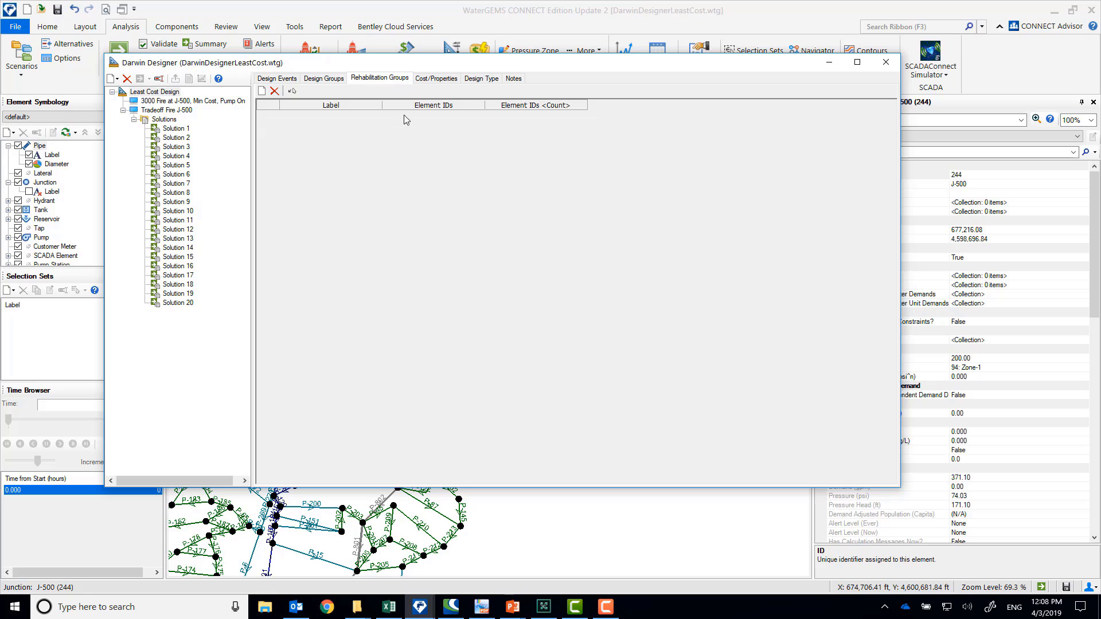
Inspect the new-pipe cost tables Cost New and Cost Optional Pipes, including diameters, C factors and unit costs
{"action": "left_click", "coordinate": [432, 79]}
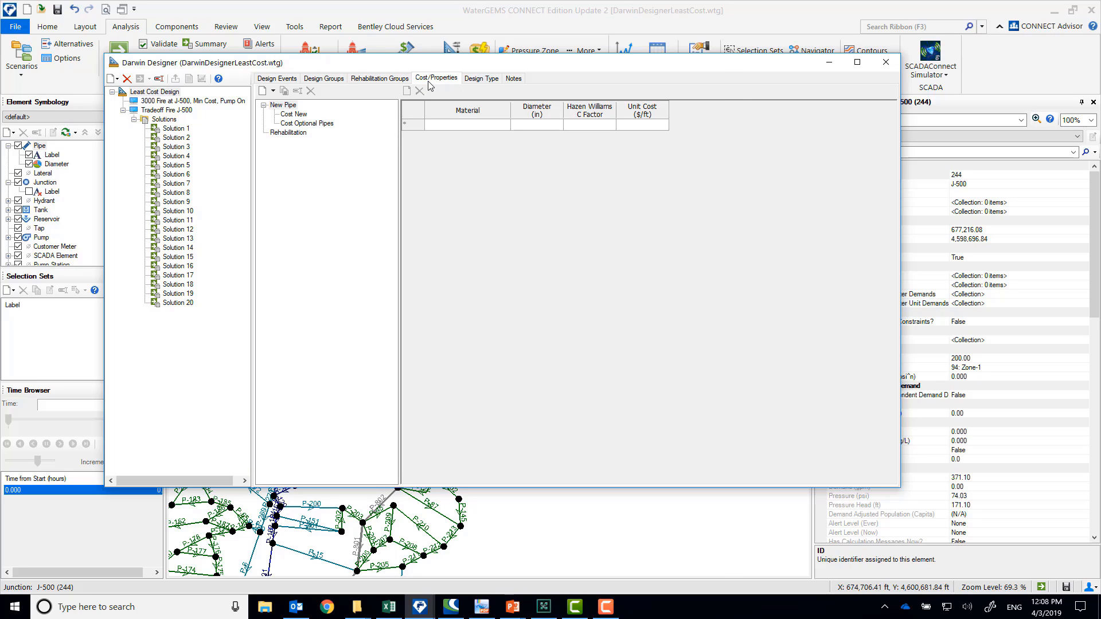
{"action": "left_click", "coordinate": [302, 116]}
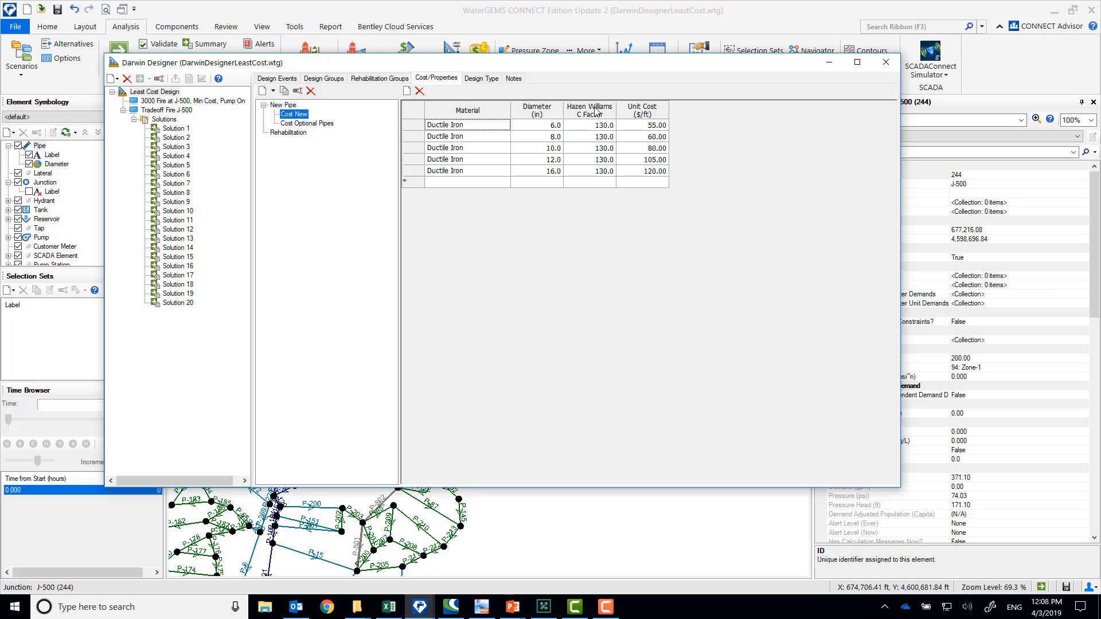
{"action": "left_click", "coordinate": [306, 125]}
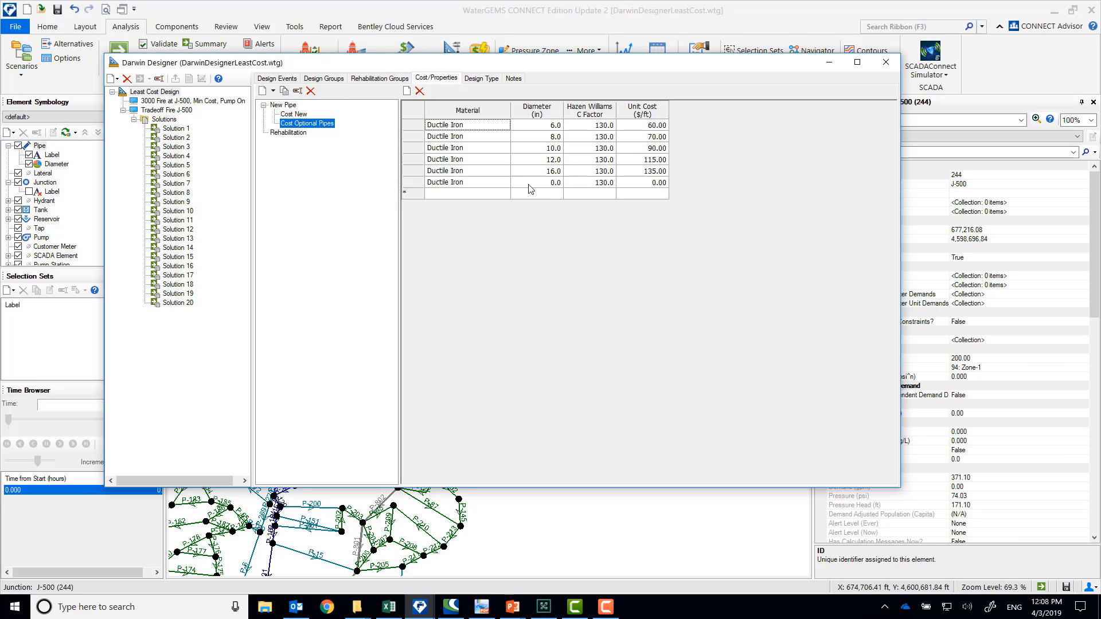
Check the zero-diameter, zero-cost ductile iron row of the Cost Optional Pipes table
{"action": "left_click", "coordinate": [551, 183]}
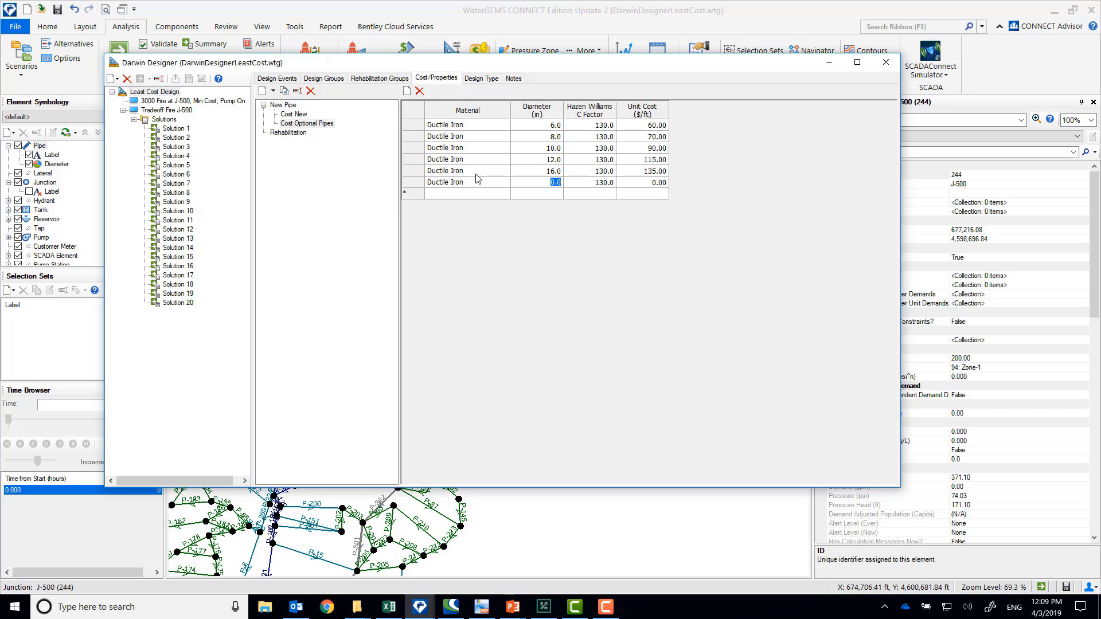
{"action": "key", "text": "Tab"}
Try Minimize Cost as the design's objective type, and set it back to Multi-Objective Tradeoff
{"action": "left_click", "coordinate": [480, 78]}
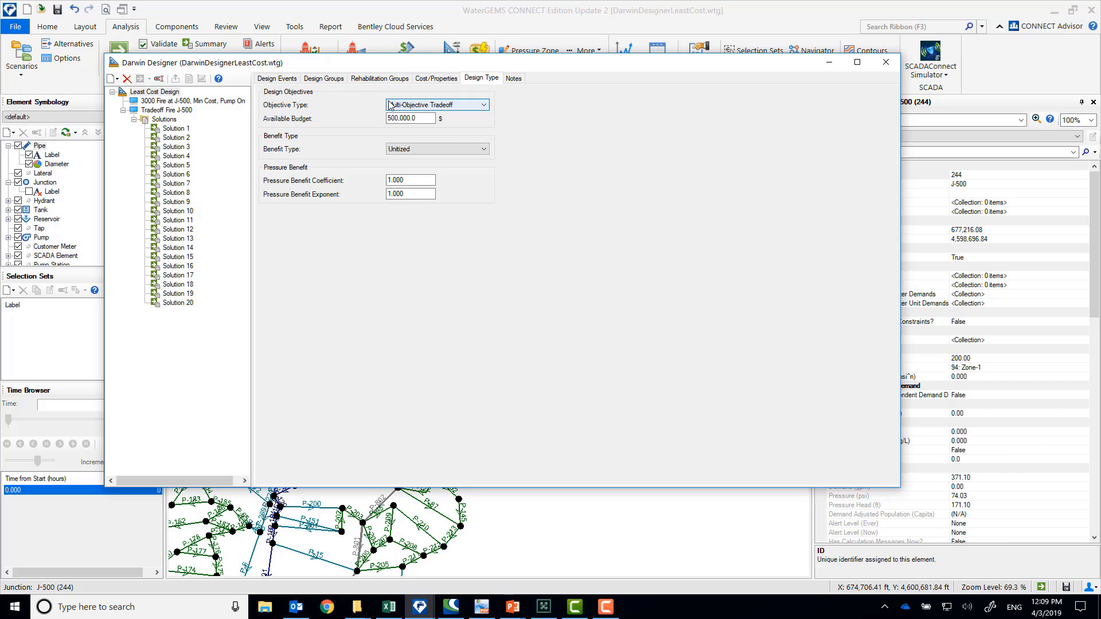
{"action": "left_click", "coordinate": [453, 107]}
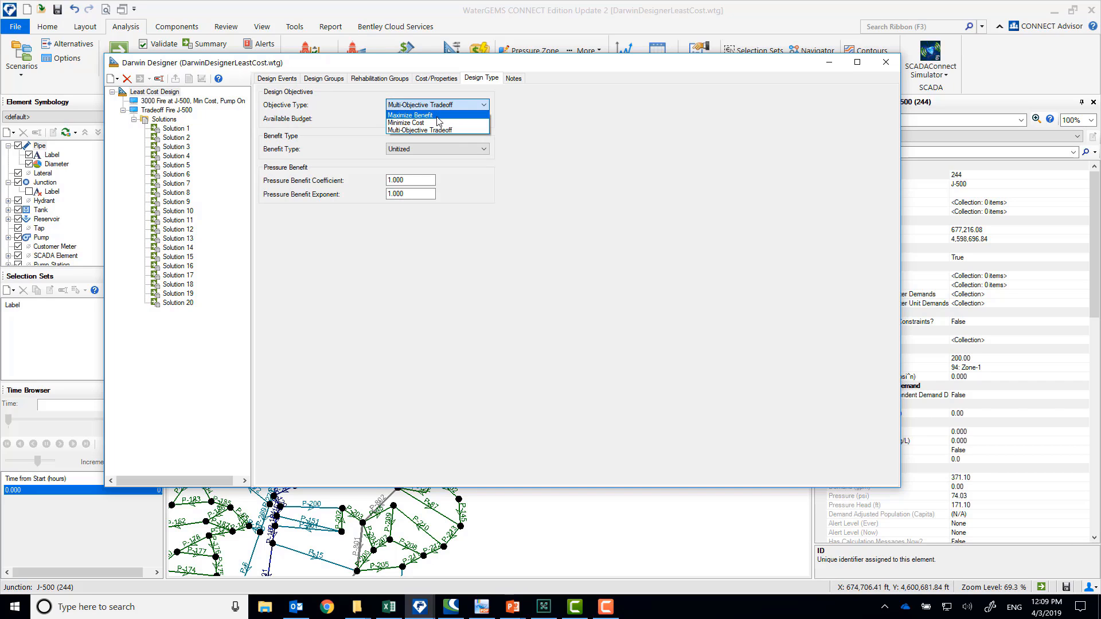
{"action": "left_click", "coordinate": [439, 123]}
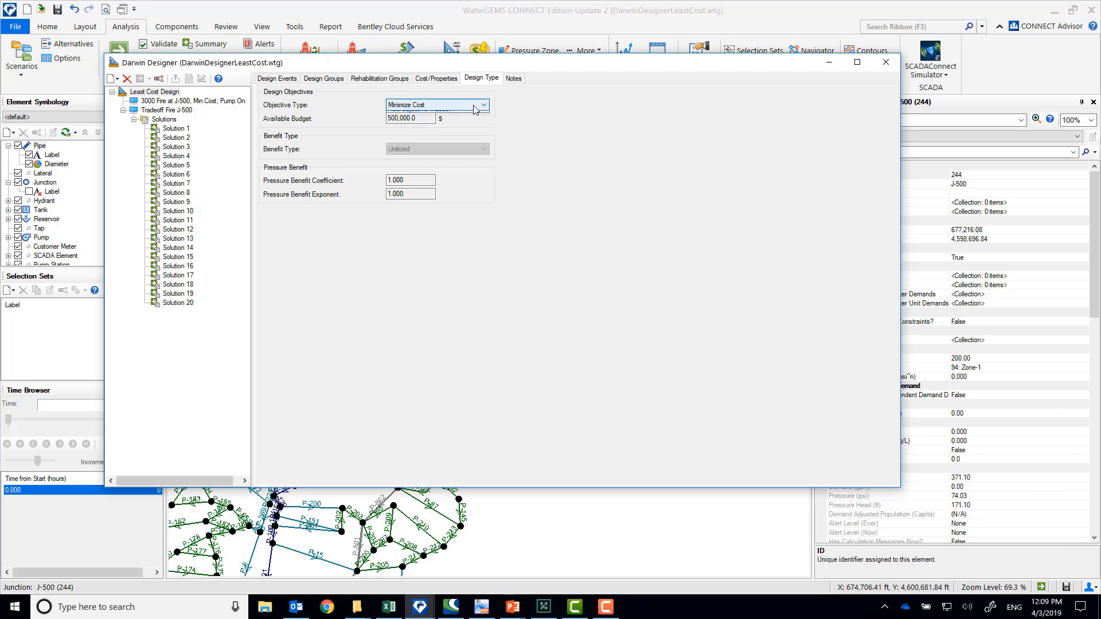
{"action": "left_click", "coordinate": [475, 107]}
{"action": "left_click", "coordinate": [456, 130]}
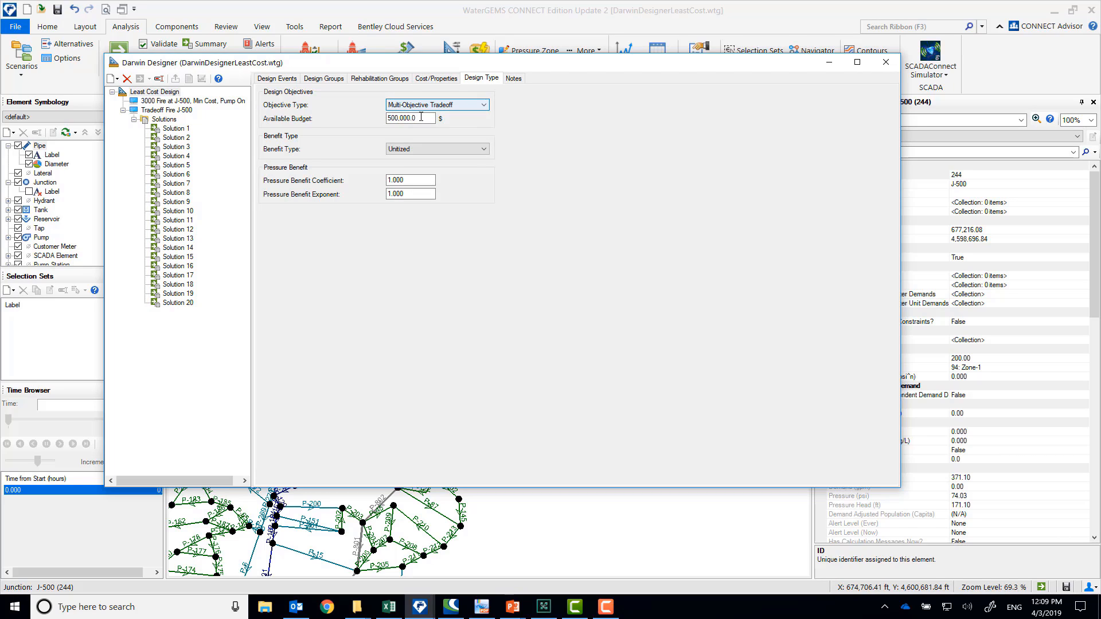
Check the available budget and the benefit type choices, keeping Unitized as the benefit type
{"action": "key", "text": "Tab"}
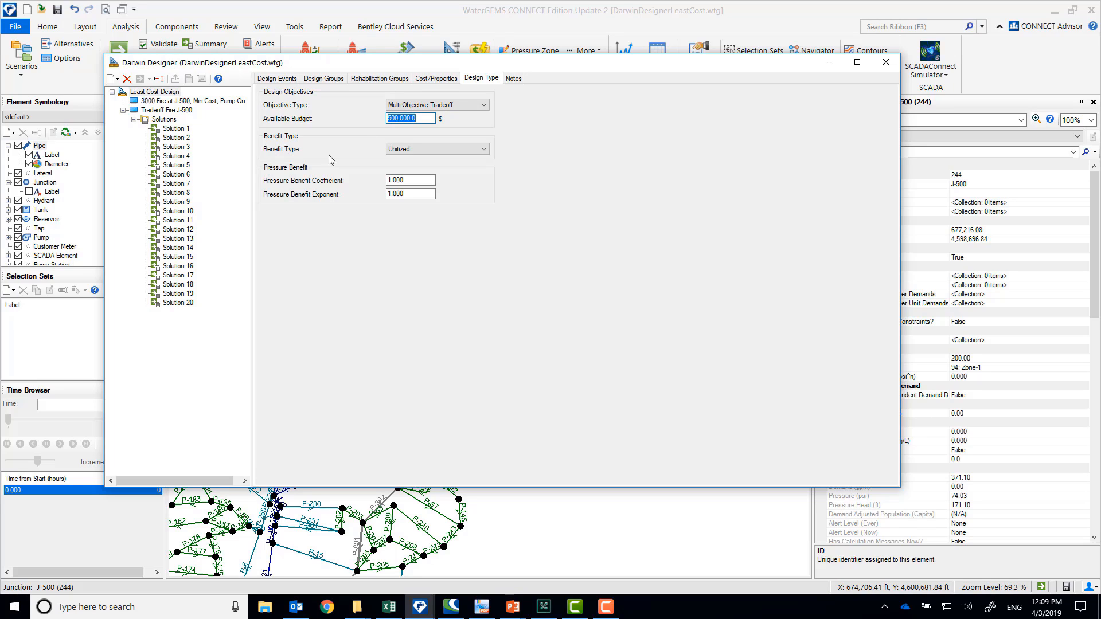
{"action": "left_click", "coordinate": [465, 149]}
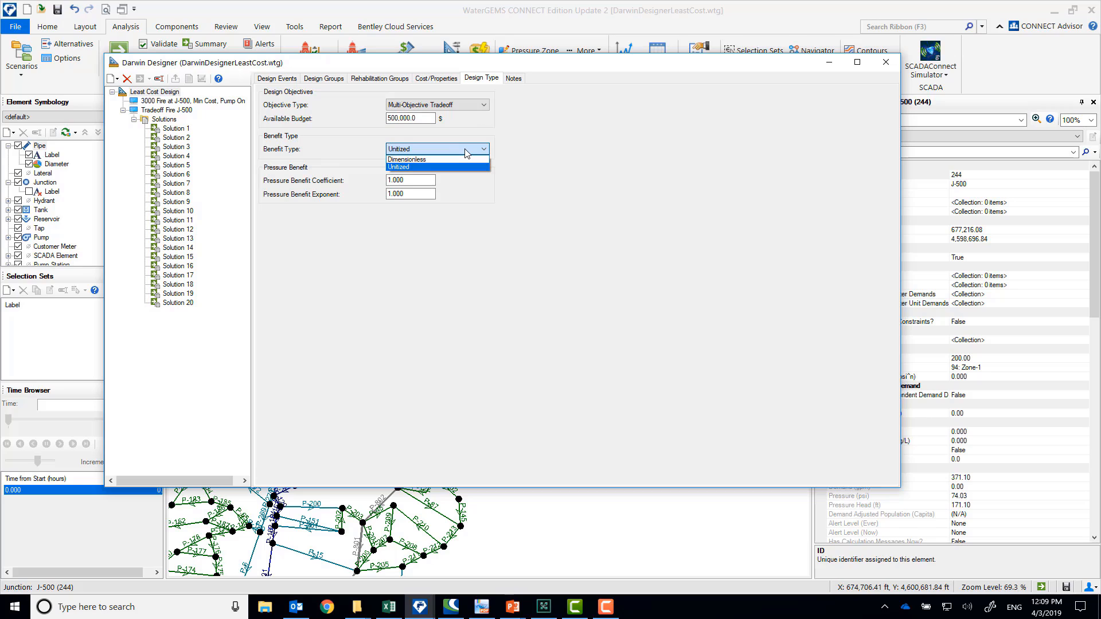
{"action": "left_click", "coordinate": [429, 167]}
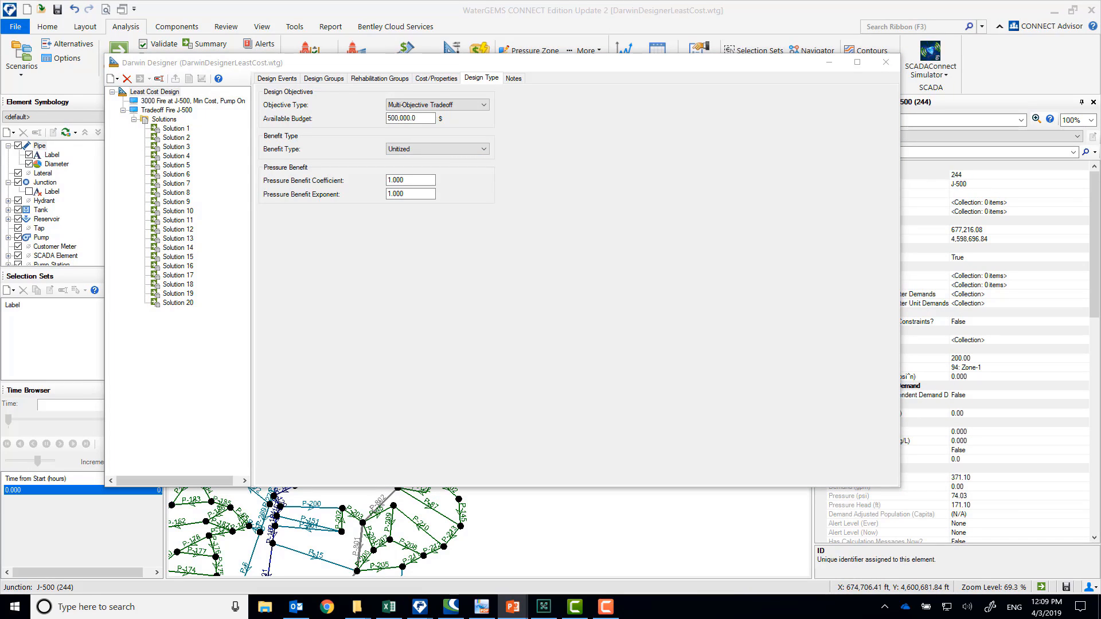
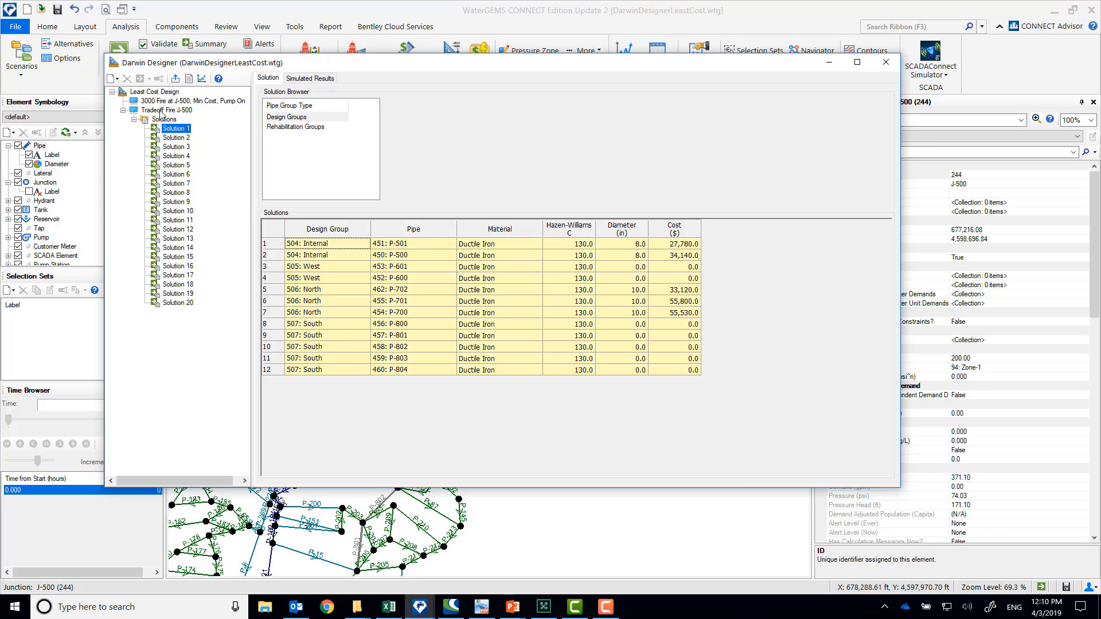
Check the active design events of the Tradeoff Fire J-500 run and the objective type of Least Cost Design
{"action": "left_click", "coordinate": [161, 111]}
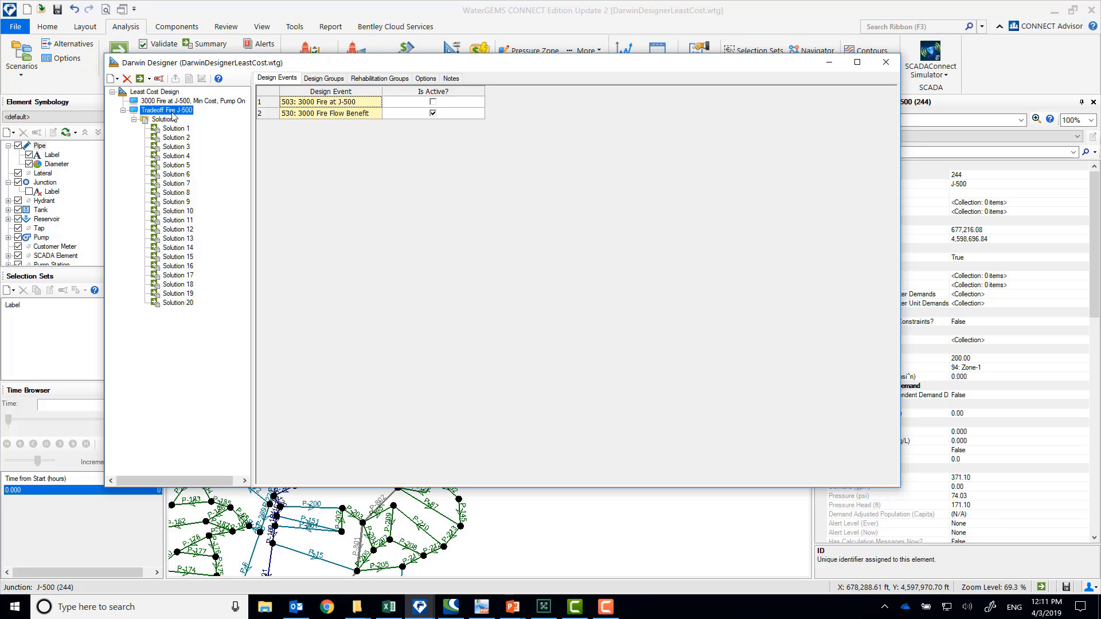
{"action": "left_click", "coordinate": [177, 92]}
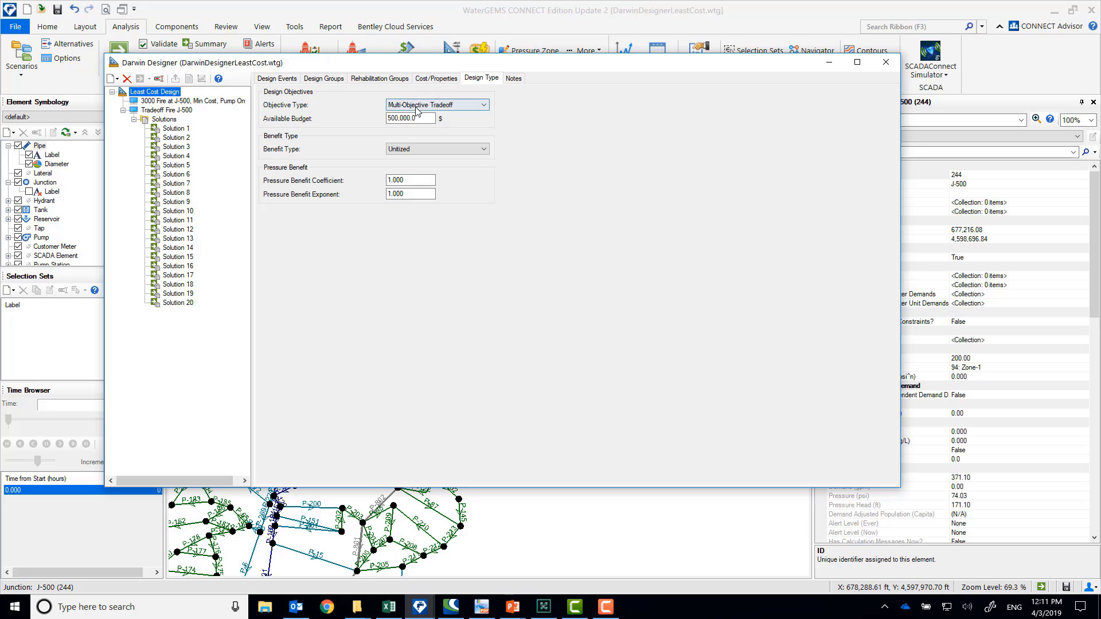
{"action": "left_click", "coordinate": [416, 107]}
{"action": "left_click", "coordinate": [428, 114]}
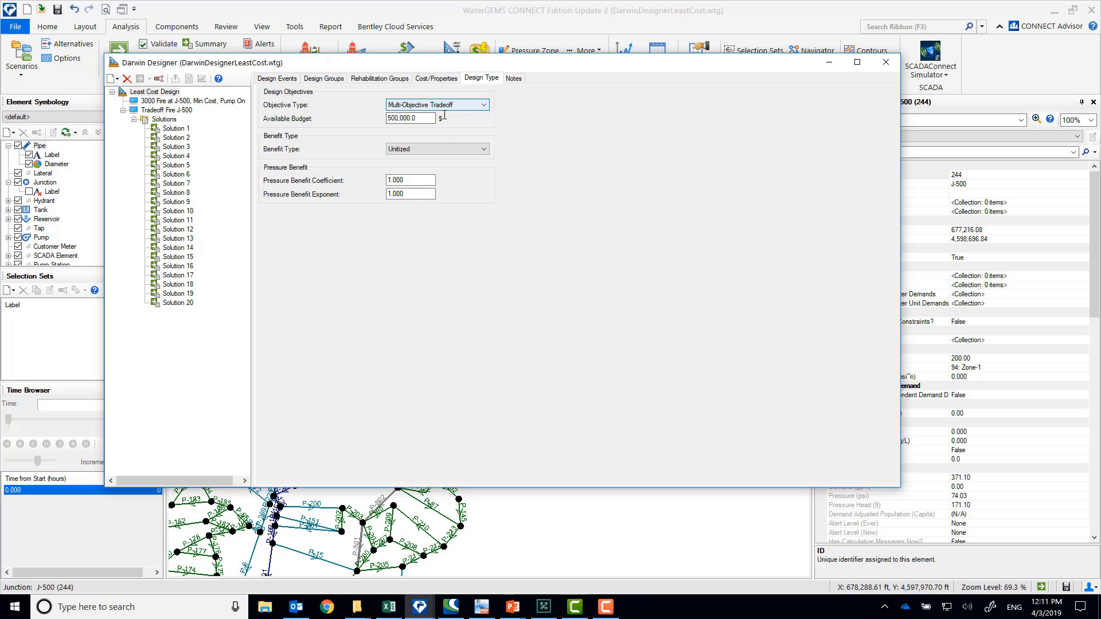
Compare the total cost and total benefit of the first solutions of the Tradeoff Fire J-500 run
{"action": "left_click", "coordinate": [169, 122]}
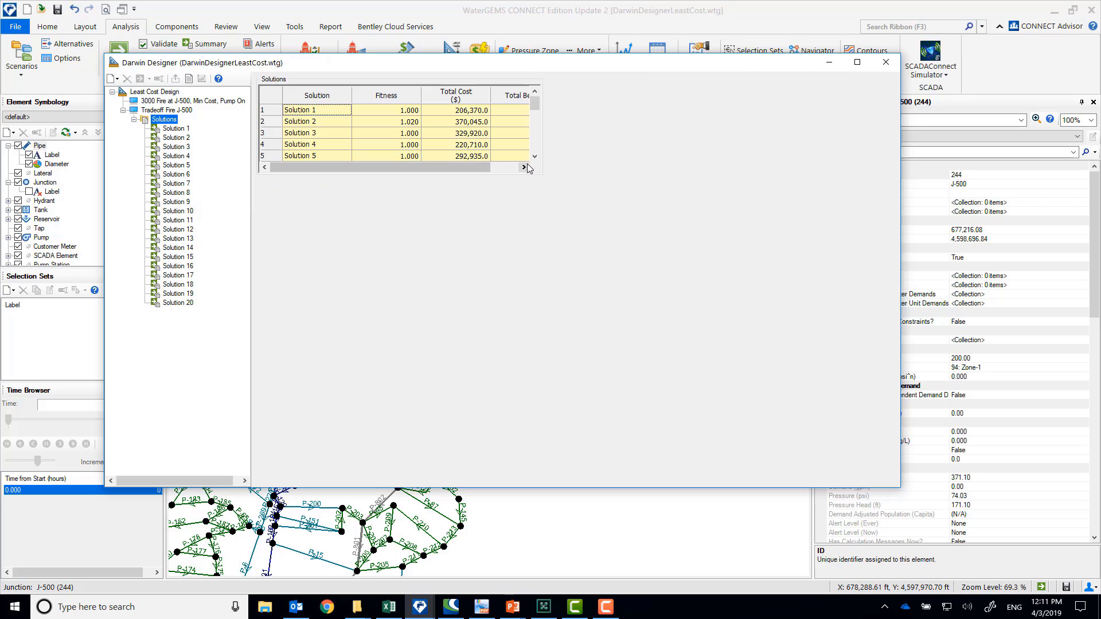
{"action": "left_click_drag", "start_coordinate": [490, 168], "coordinate": [522, 167]}
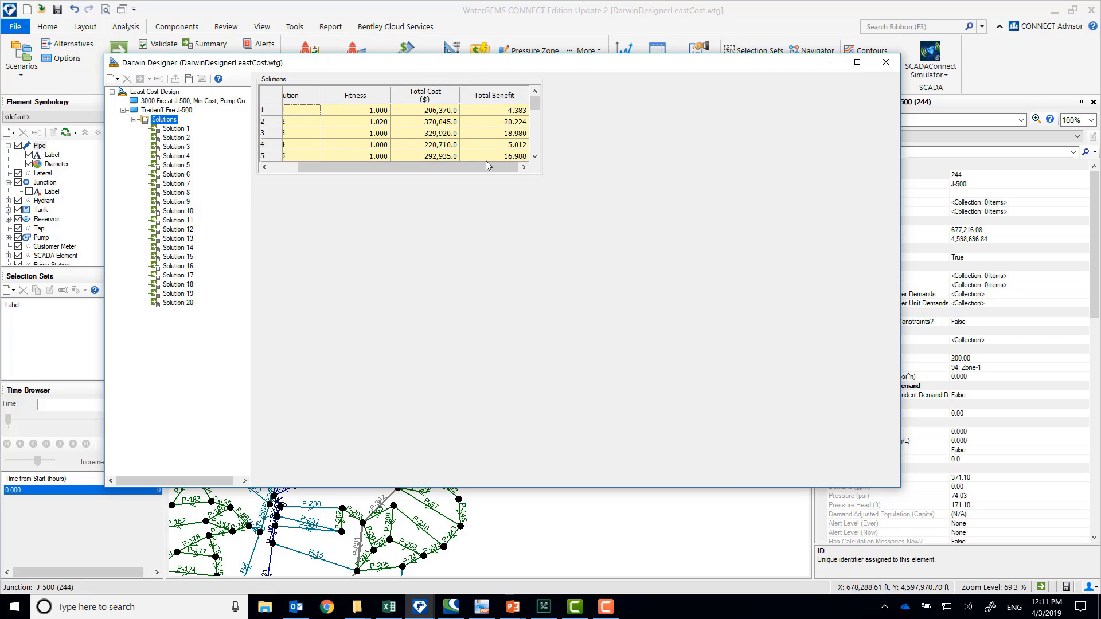
{"action": "left_click", "coordinate": [502, 160]}
{"action": "left_click", "coordinate": [503, 113]}
{"action": "left_click", "coordinate": [446, 112]}
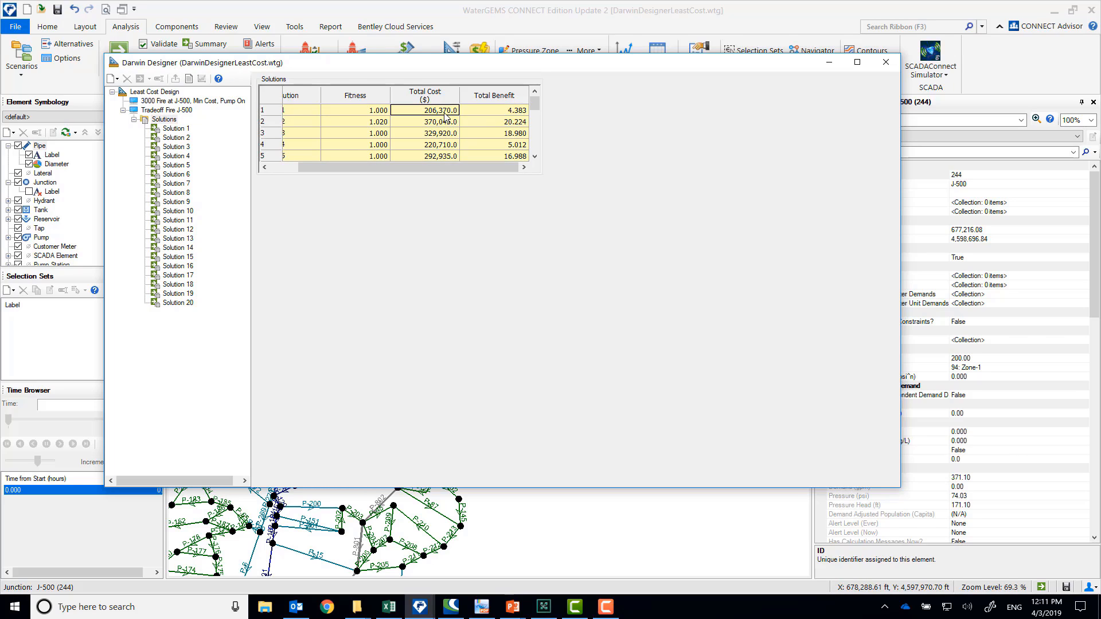
{"action": "left_click", "coordinate": [501, 122]}
{"action": "left_click", "coordinate": [444, 125]}
{"action": "left_click", "coordinate": [506, 133]}
{"action": "left_click", "coordinate": [454, 136]}
{"action": "left_click_drag", "start_coordinate": [498, 169], "coordinate": [400, 170]}
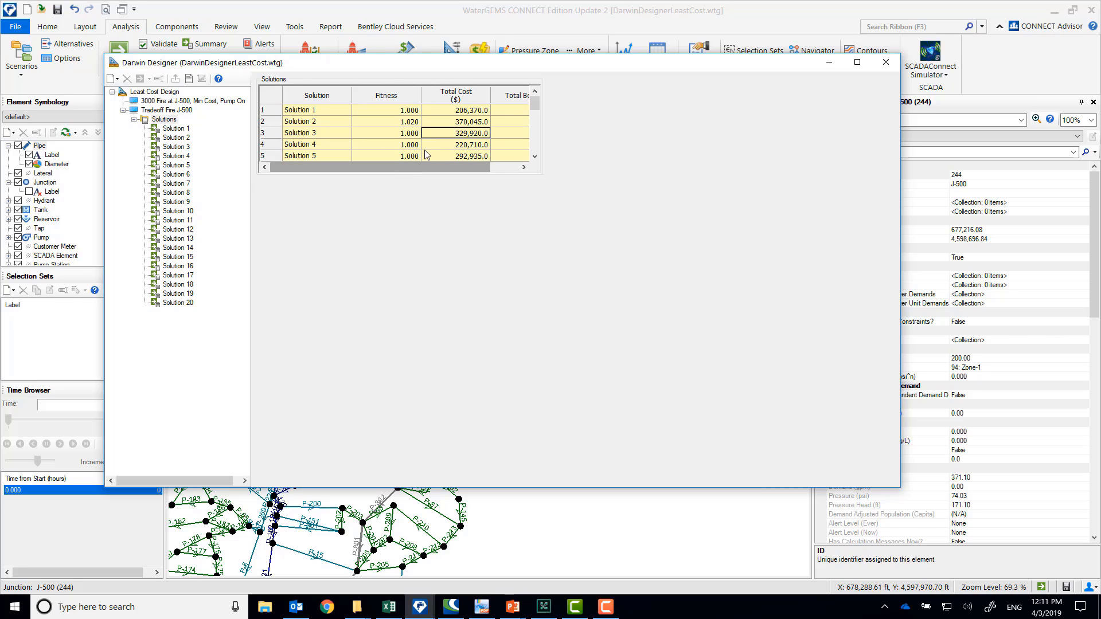
Set the objective type of Least Cost Design to Minimize Cost
{"action": "left_click", "coordinate": [183, 102]}
{"action": "left_click", "coordinate": [427, 79]}
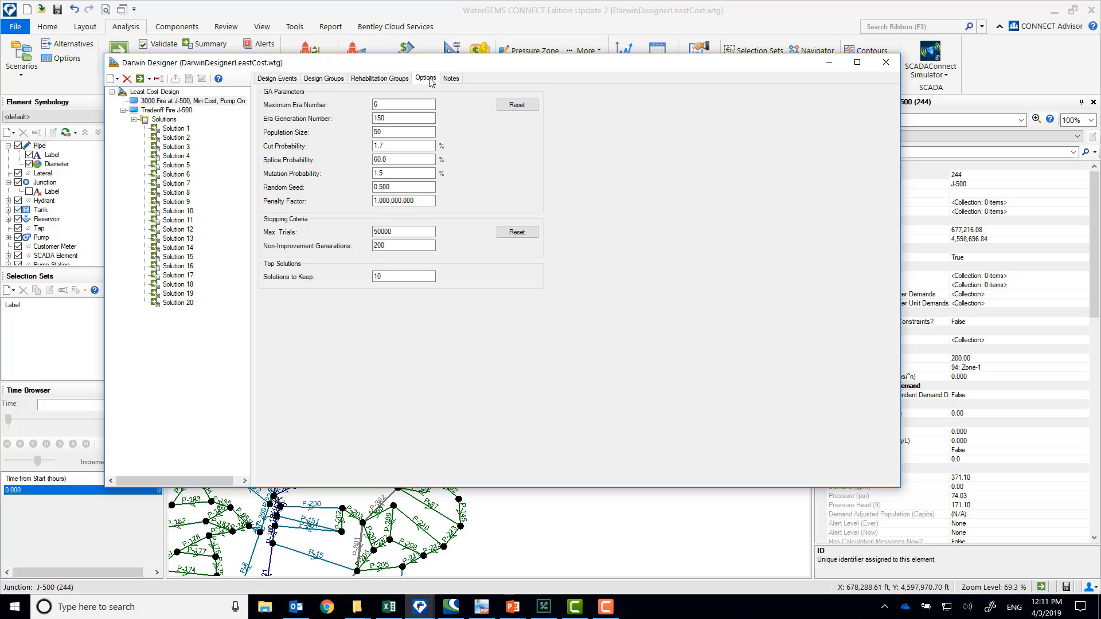
{"action": "left_click", "coordinate": [380, 79]}
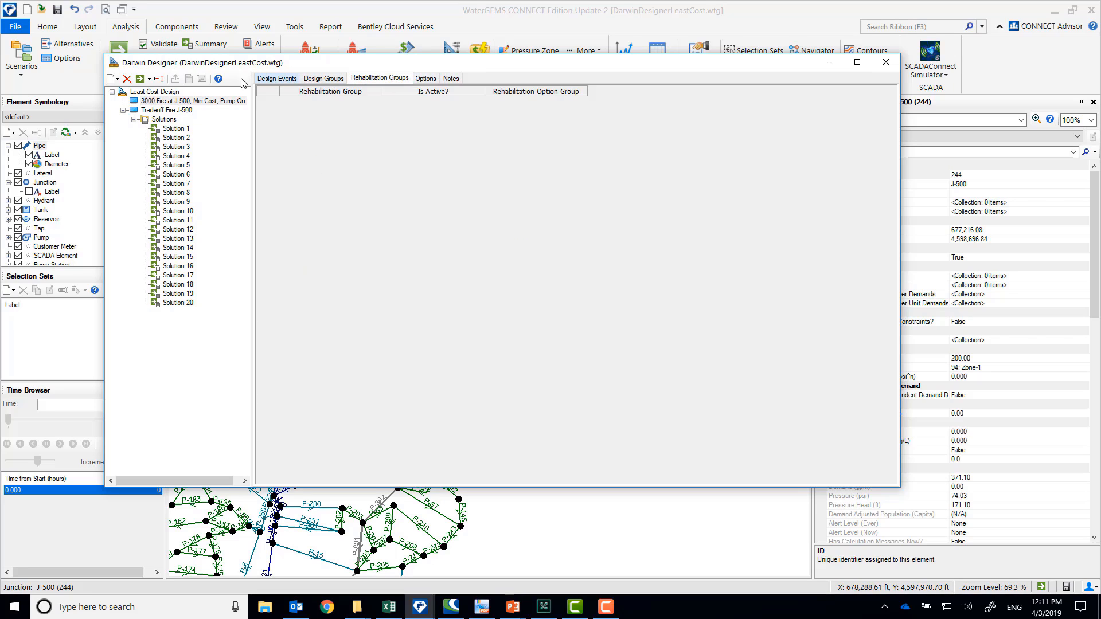
{"action": "left_click", "coordinate": [168, 93]}
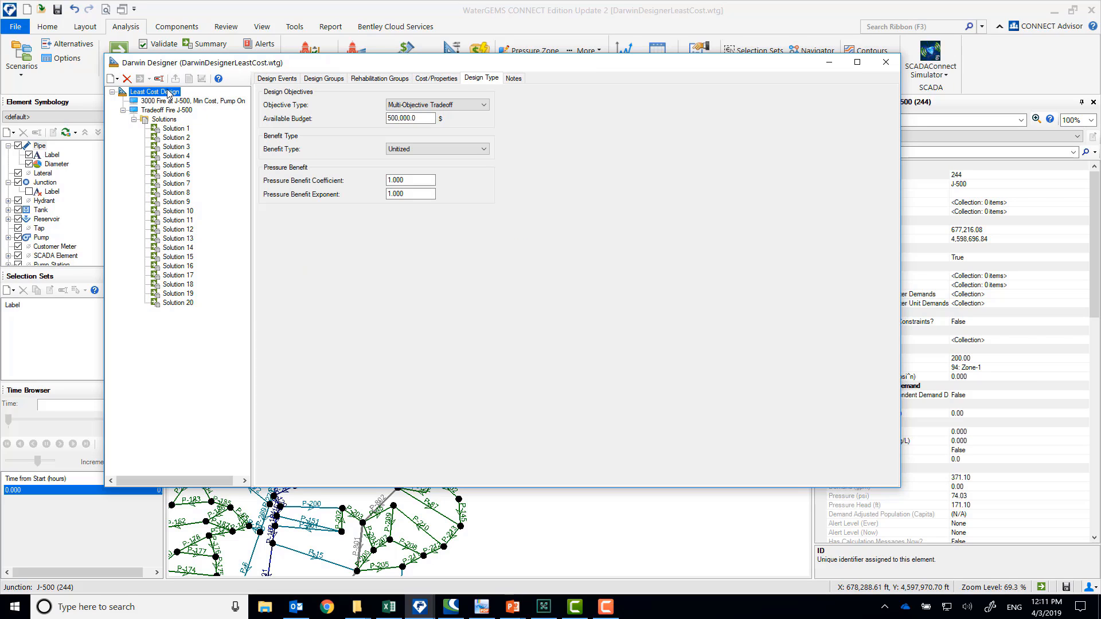
{"action": "left_click", "coordinate": [433, 105]}
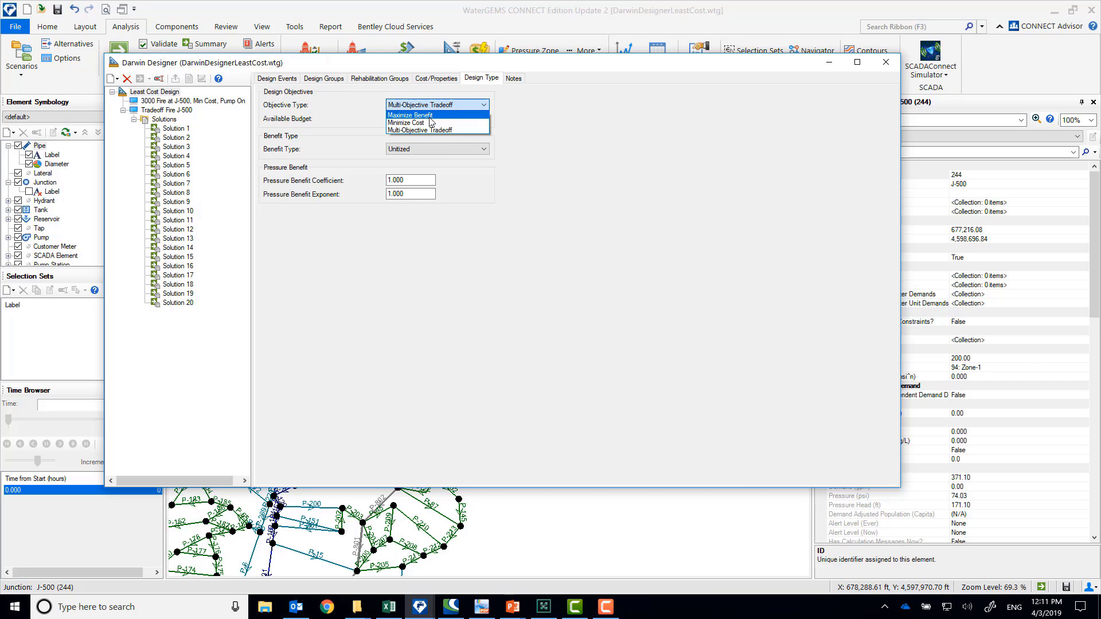
{"action": "left_click", "coordinate": [431, 123]}
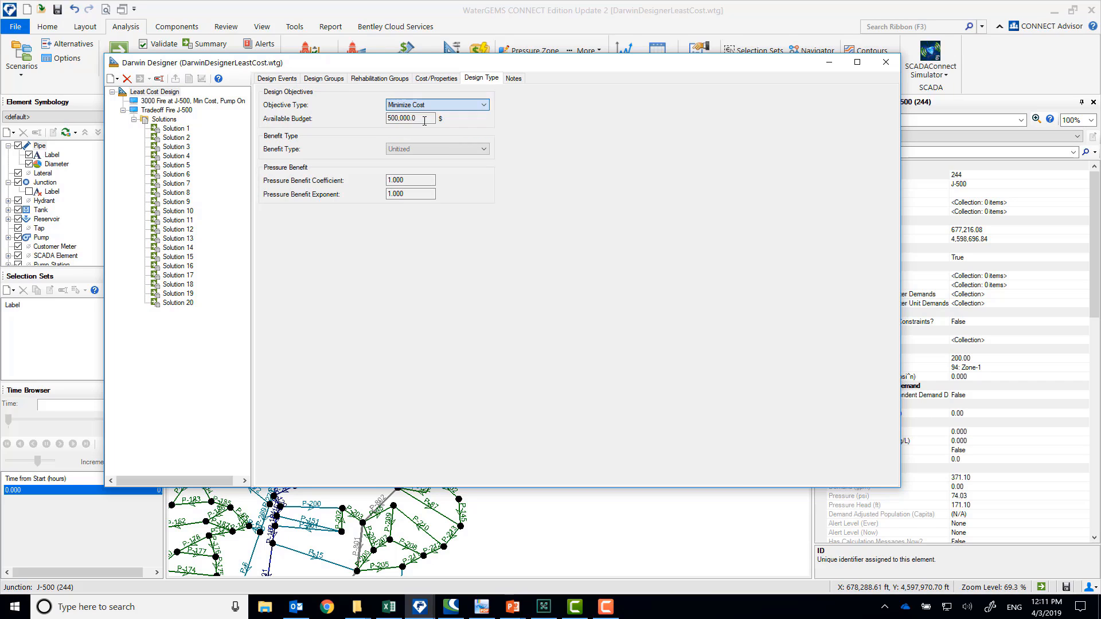
Deactivate the 3000 Fire Flow Benefit design event in the run 3000 Fire at J-500, Min Cost, Pump On
{"action": "left_click", "coordinate": [157, 102]}
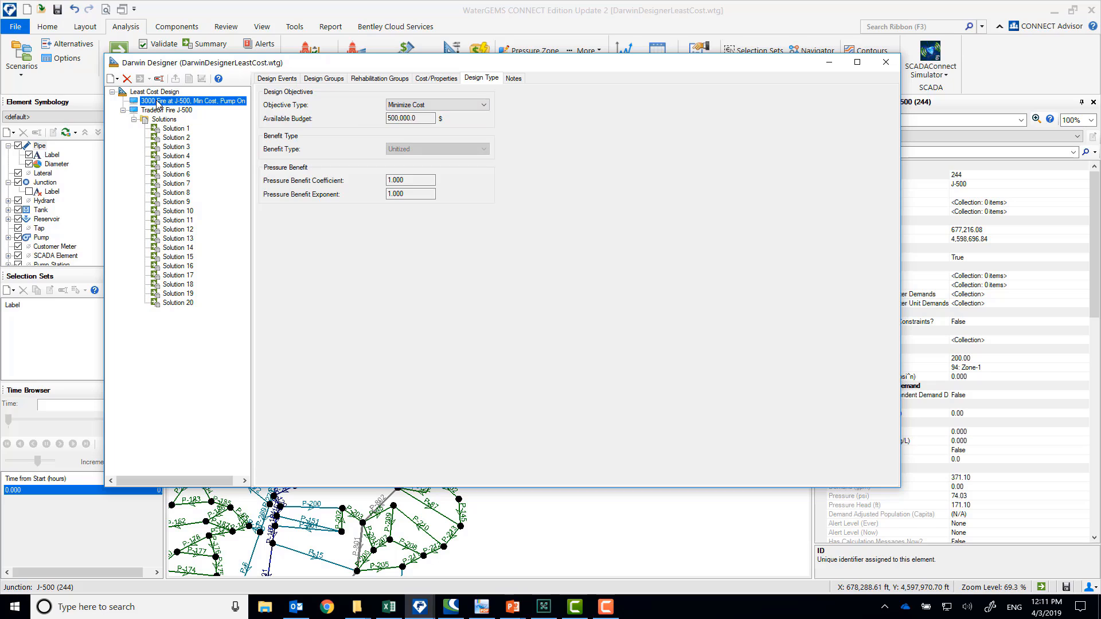
{"action": "left_click", "coordinate": [282, 81]}
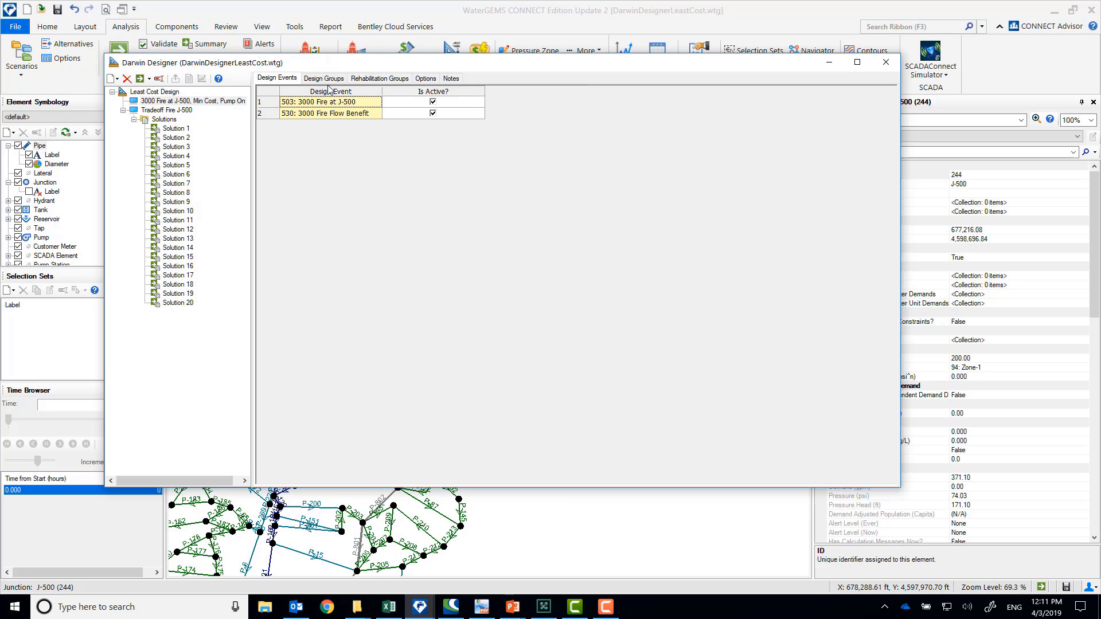
{"action": "left_click", "coordinate": [433, 114]}
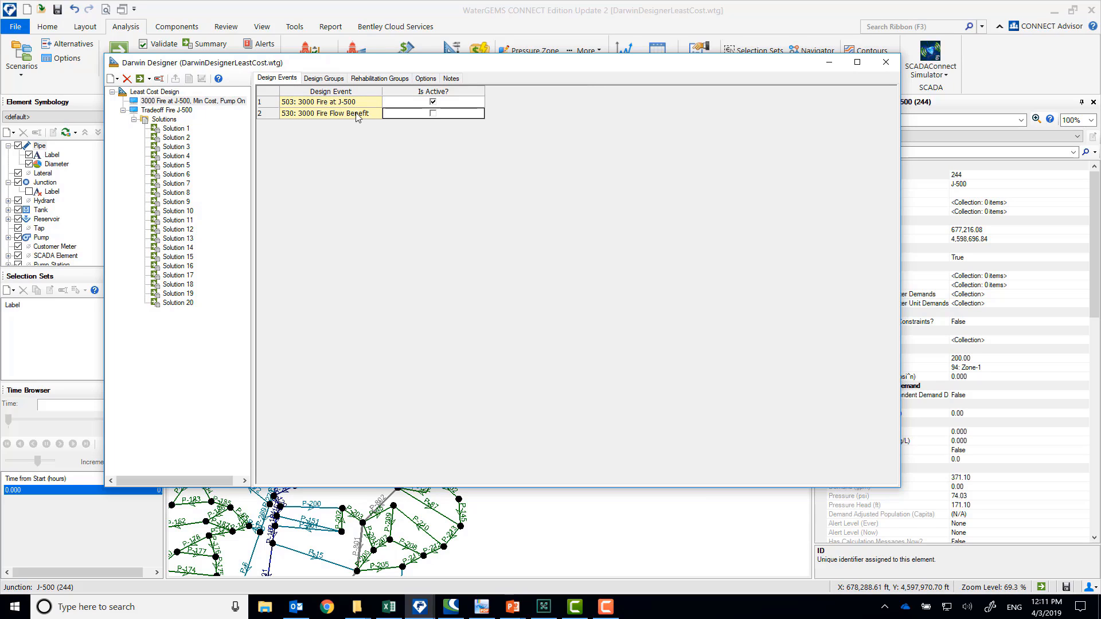
Check the design groups, rehabilitation groups, GA options and notes of the minimum-cost run
{"action": "left_click", "coordinate": [332, 81]}
{"action": "left_click", "coordinate": [382, 81]}
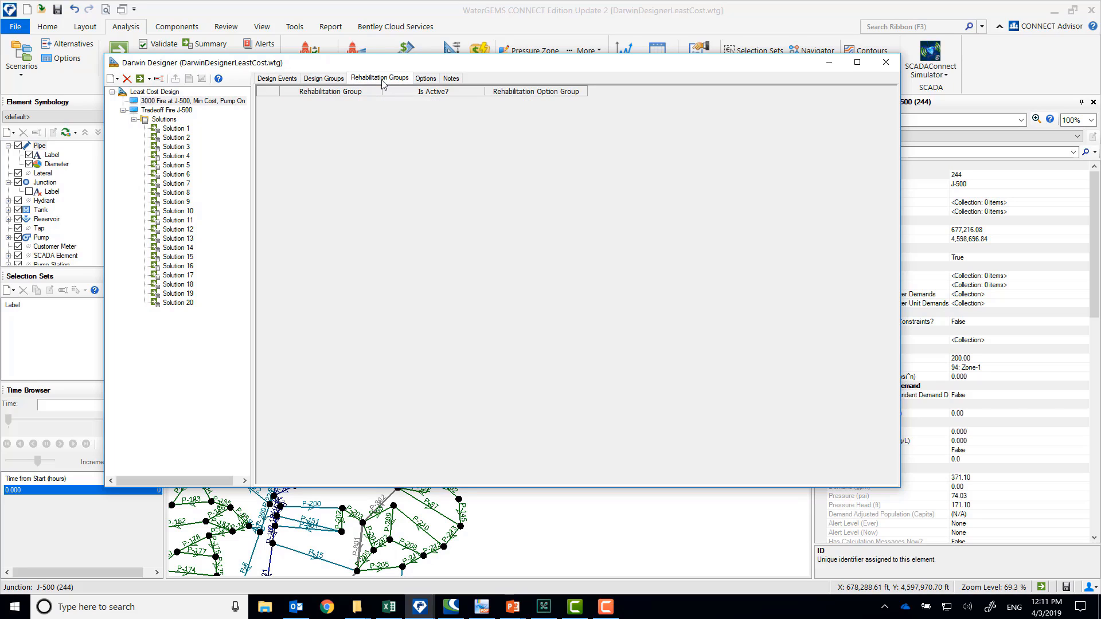
{"action": "left_click", "coordinate": [425, 81]}
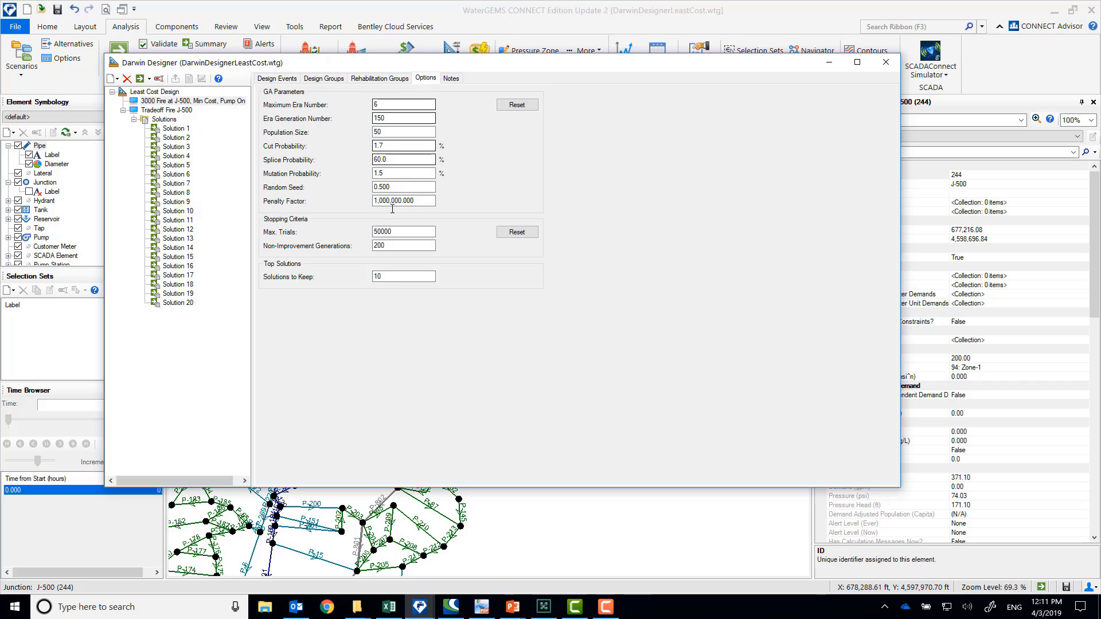
{"action": "left_click", "coordinate": [451, 80]}
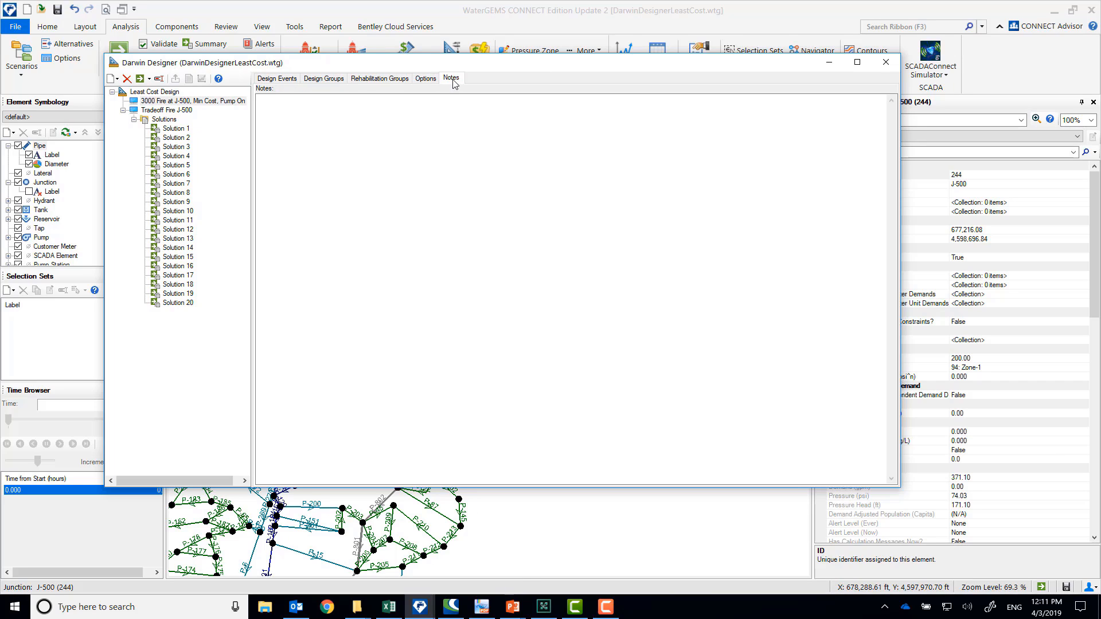
Compute the optimization run 3000 Fire at J-500, Min Cost, Pump On and dismiss the completion message
{"action": "left_click", "coordinate": [169, 104]}
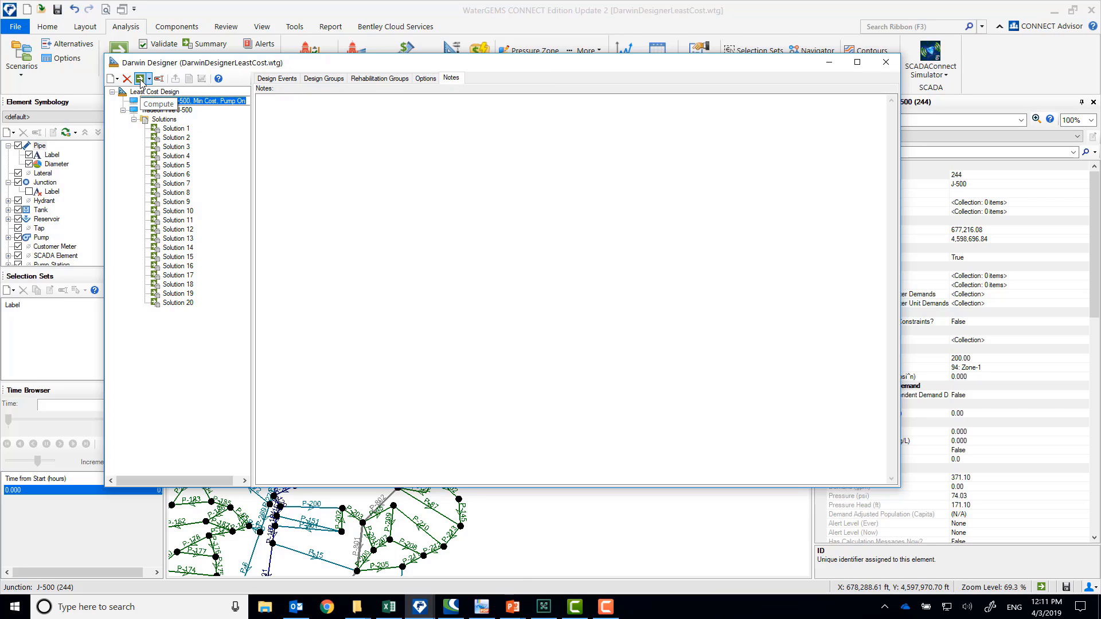
{"action": "left_click", "coordinate": [141, 81]}
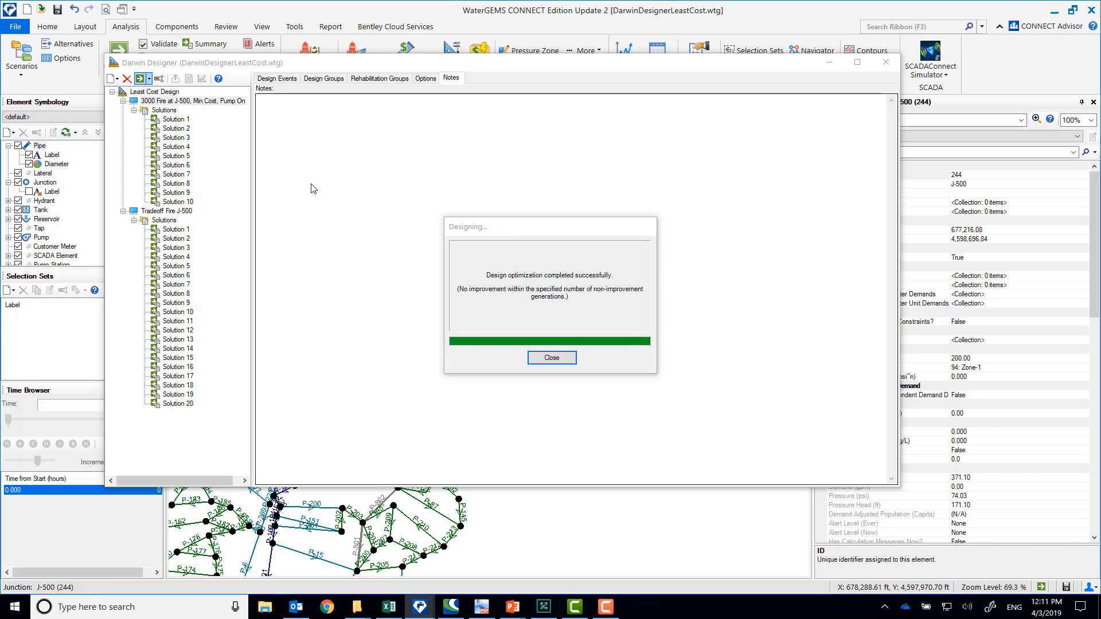
{"action": "left_click", "coordinate": [552, 357]}
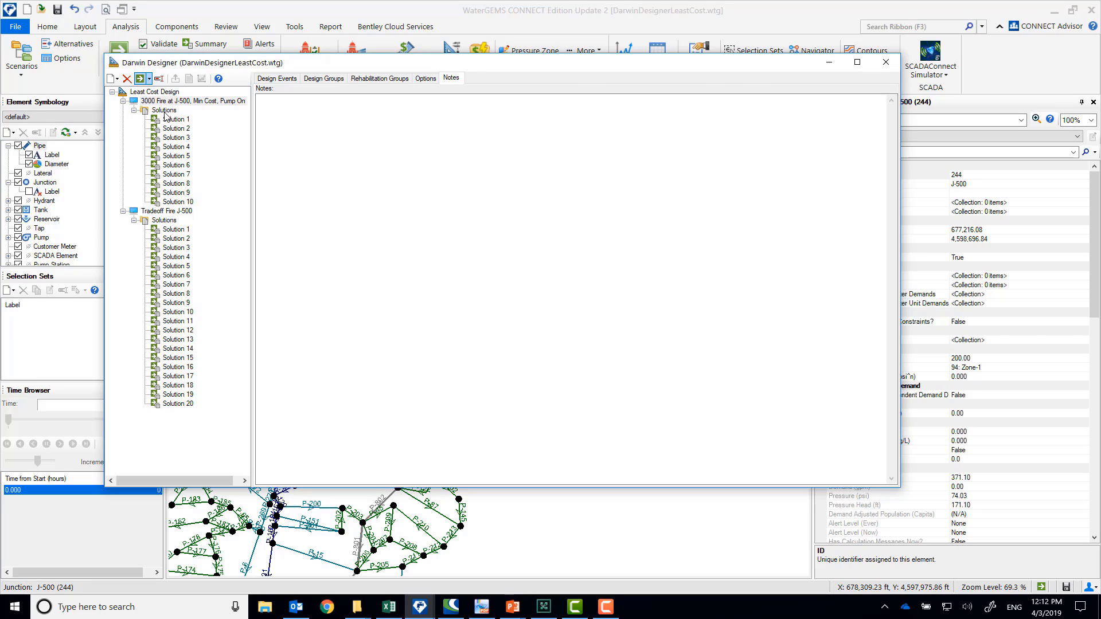
Review the fitness, total cost and total benefit of the minimum-cost run's solutions
{"action": "left_click", "coordinate": [164, 111]}
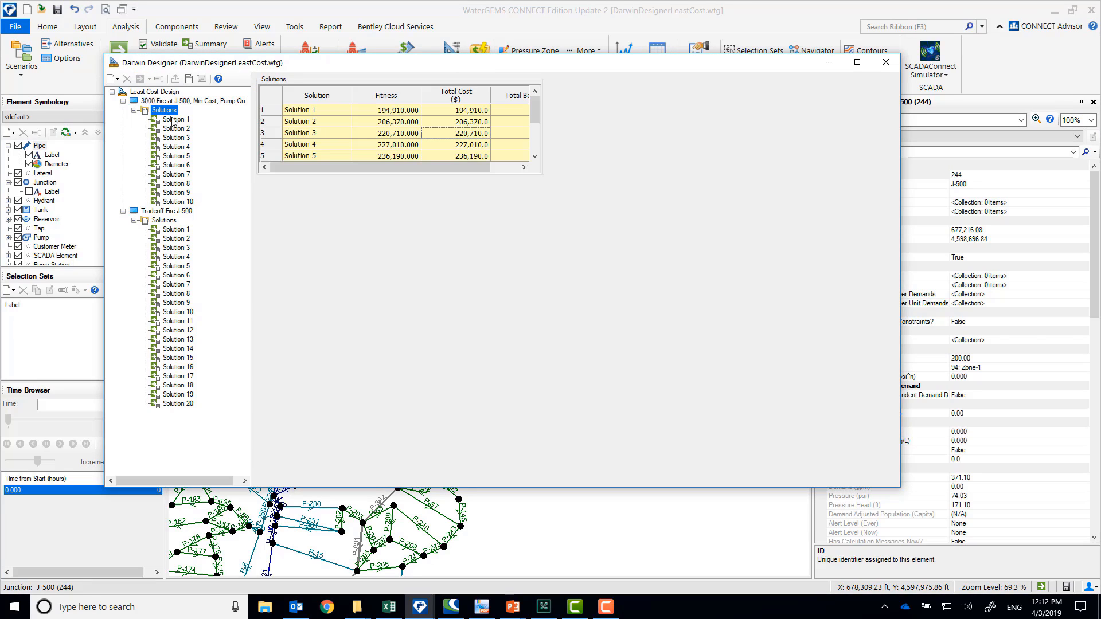
{"action": "left_click_drag", "start_coordinate": [373, 170], "coordinate": [446, 176]}
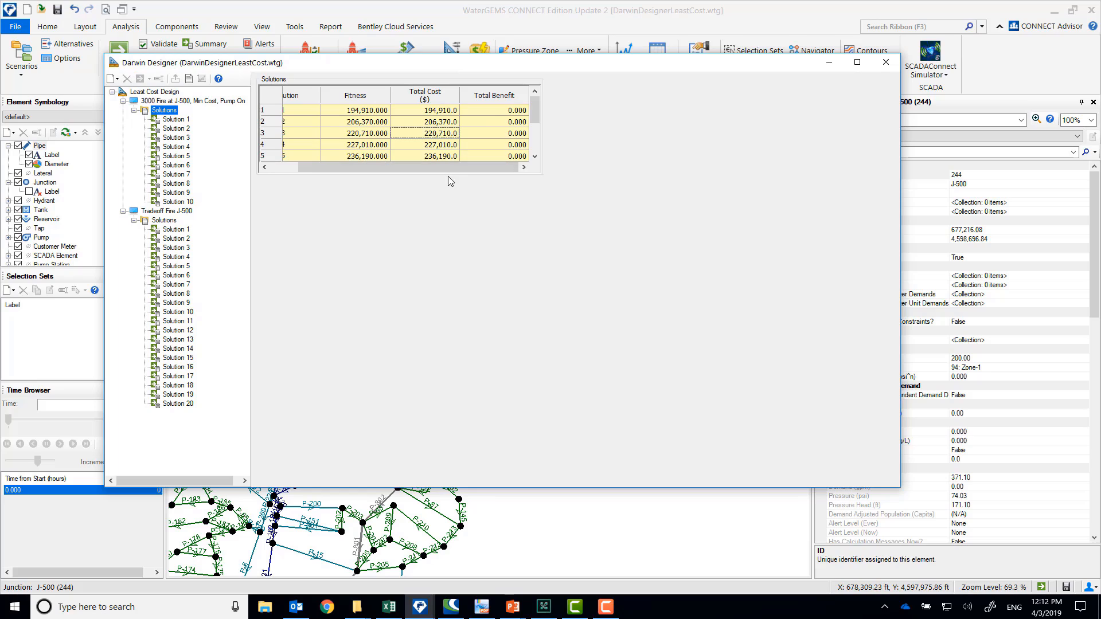
{"action": "left_click", "coordinate": [423, 112]}
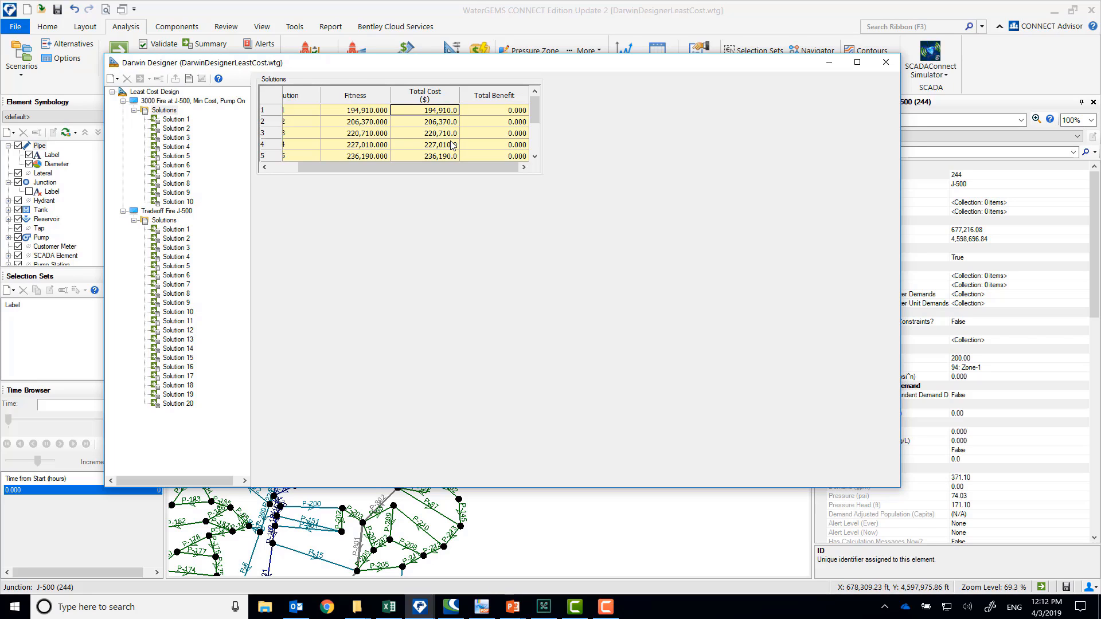
Graph total benefit against total cost for the minimum-cost solutions, and check Solution 1's rehabilitation and design groups
{"action": "left_click", "coordinate": [173, 120]}
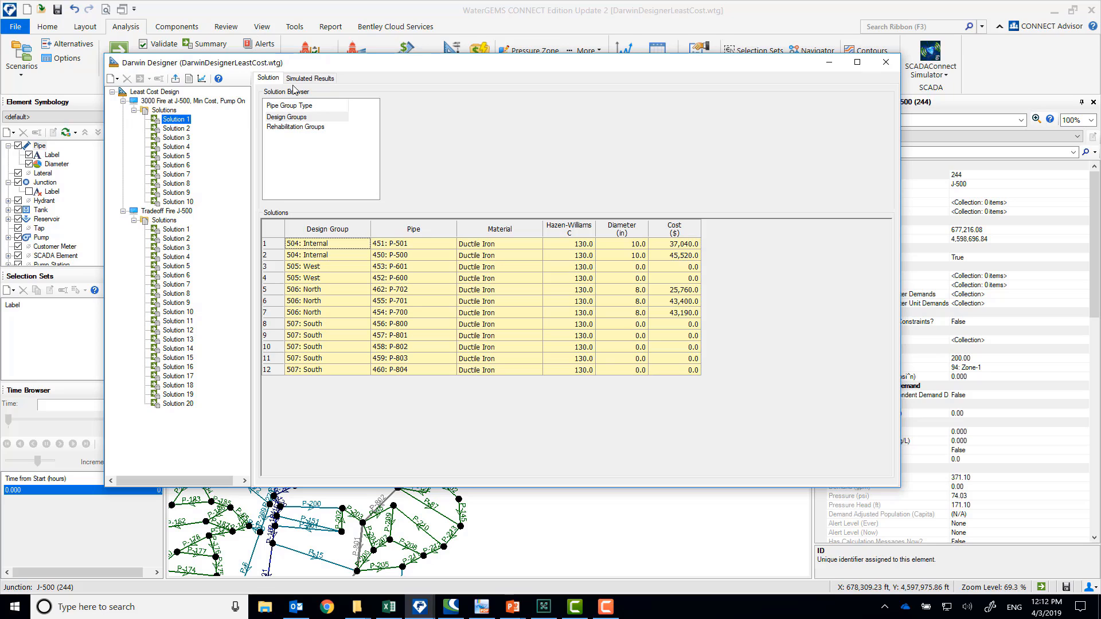
{"action": "left_click", "coordinate": [202, 80]}
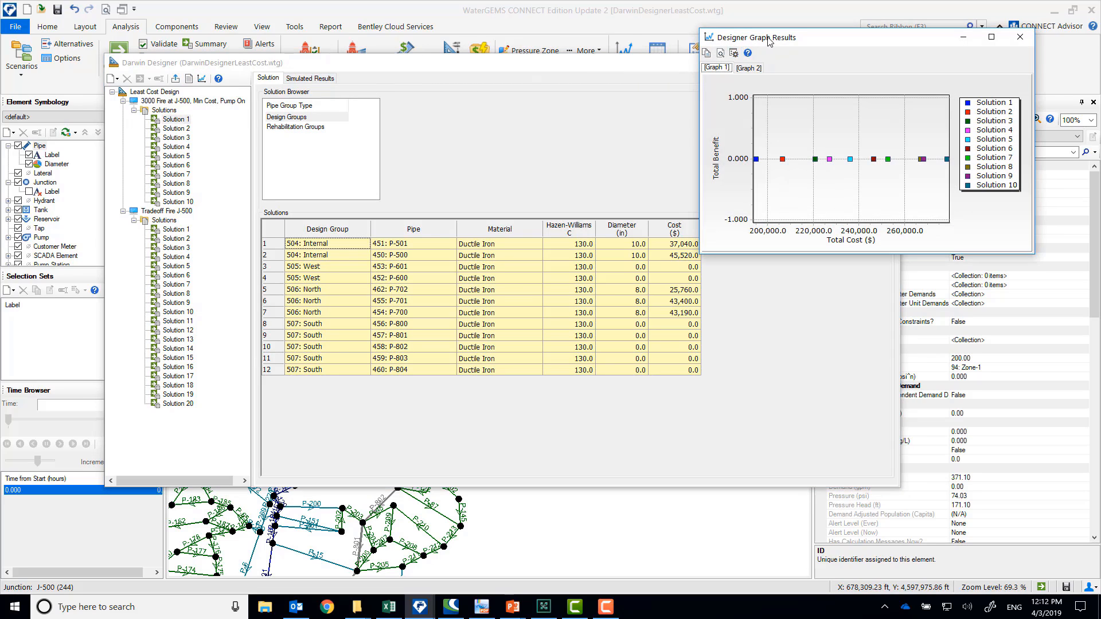
{"action": "left_click_drag", "start_coordinate": [768, 41], "coordinate": [439, 64]}
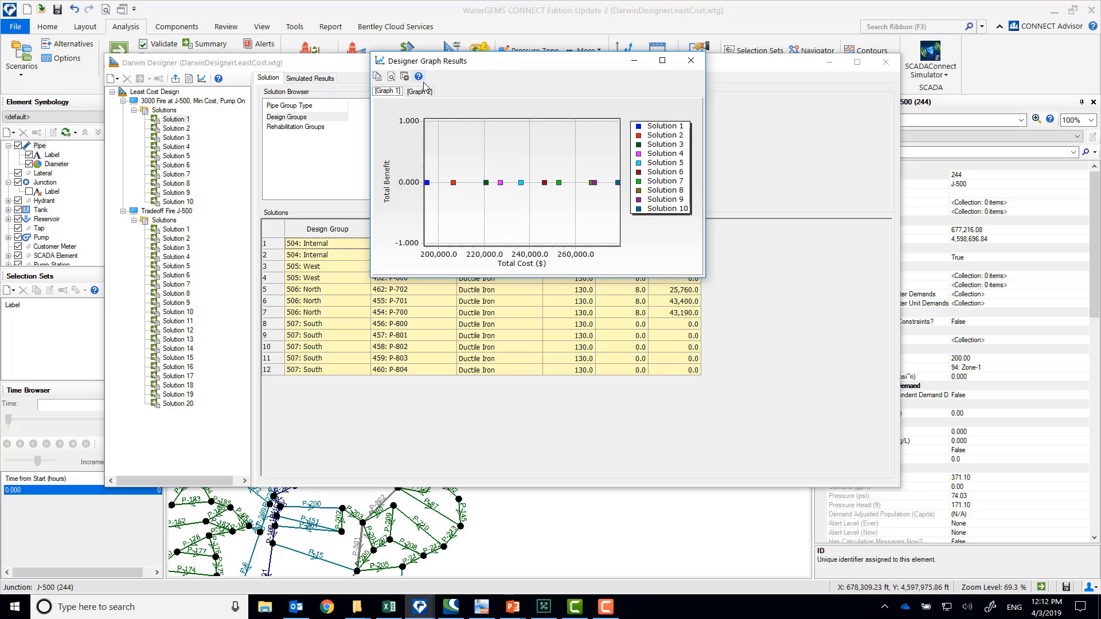
{"action": "left_click", "coordinate": [692, 61]}
{"action": "left_click", "coordinate": [292, 126]}
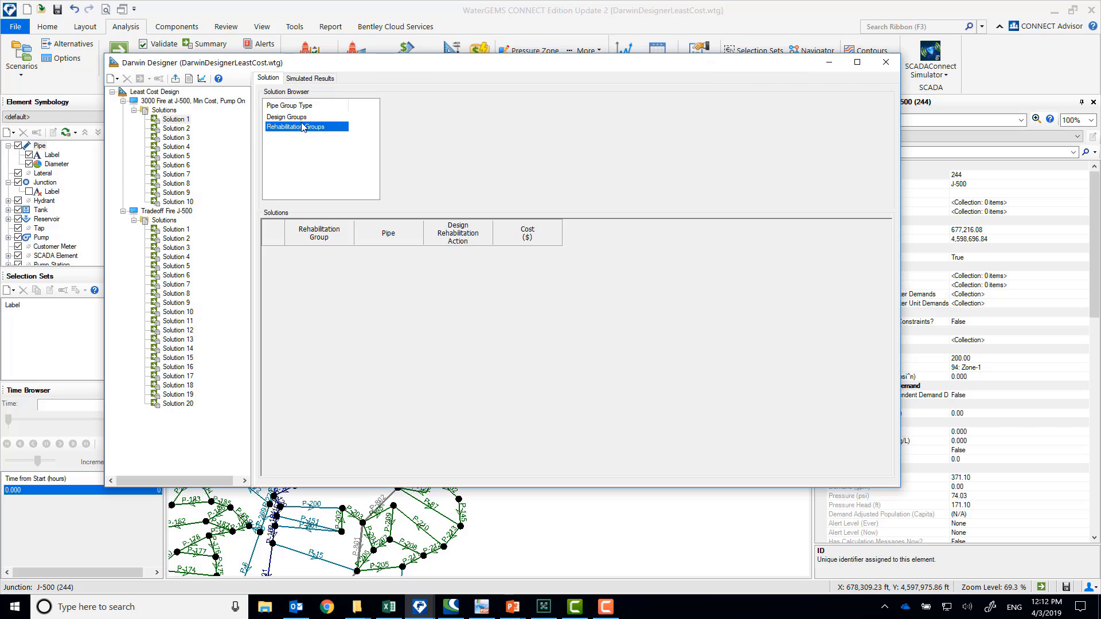
{"action": "left_click", "coordinate": [304, 117]}
Sort Solution 1's pressure results by ascending simulated pressure and widen the Design Event column to show the full event names
{"action": "left_click", "coordinate": [315, 81]}
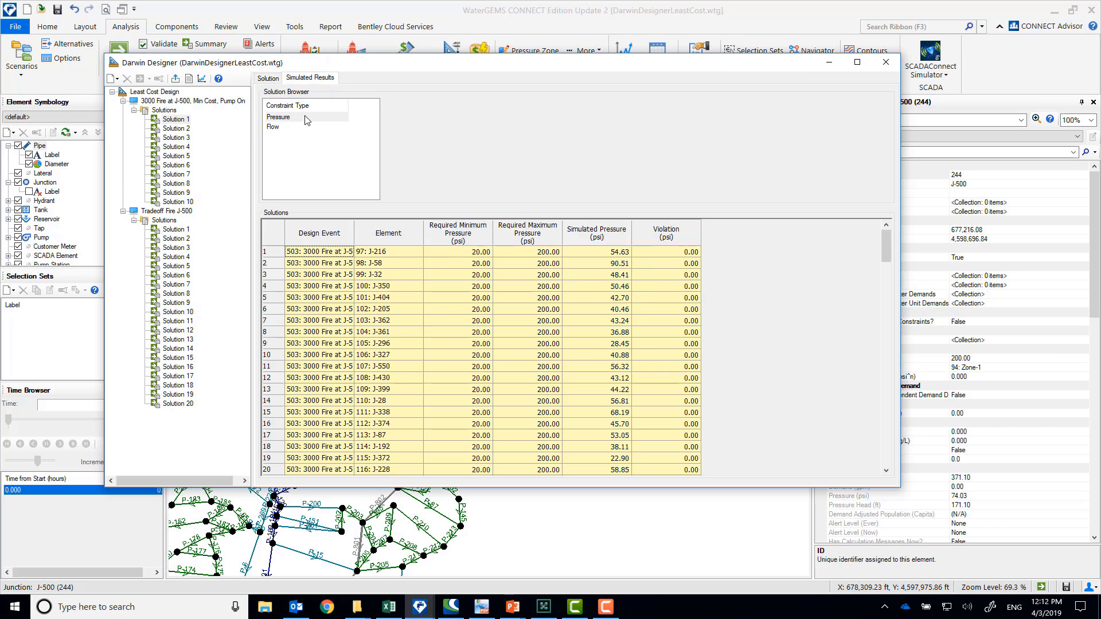
{"action": "right_click", "coordinate": [596, 233]}
{"action": "mouse_move", "coordinate": [627, 254]}
{"action": "left_click", "coordinate": [742, 254]}
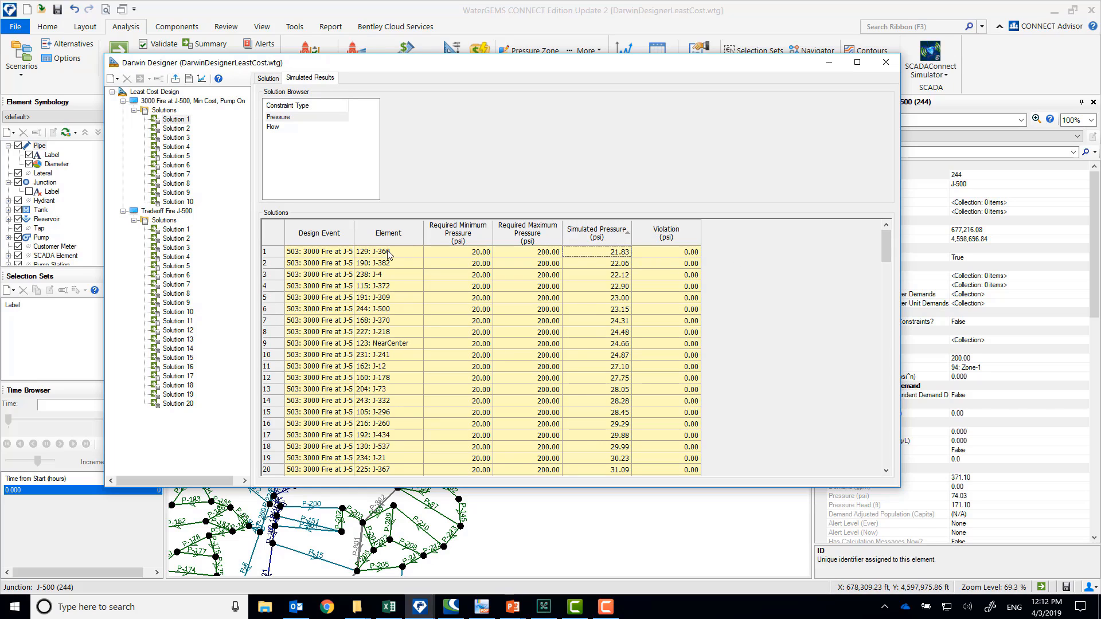
{"action": "left_click_drag", "start_coordinate": [354, 233], "coordinate": [393, 232]}
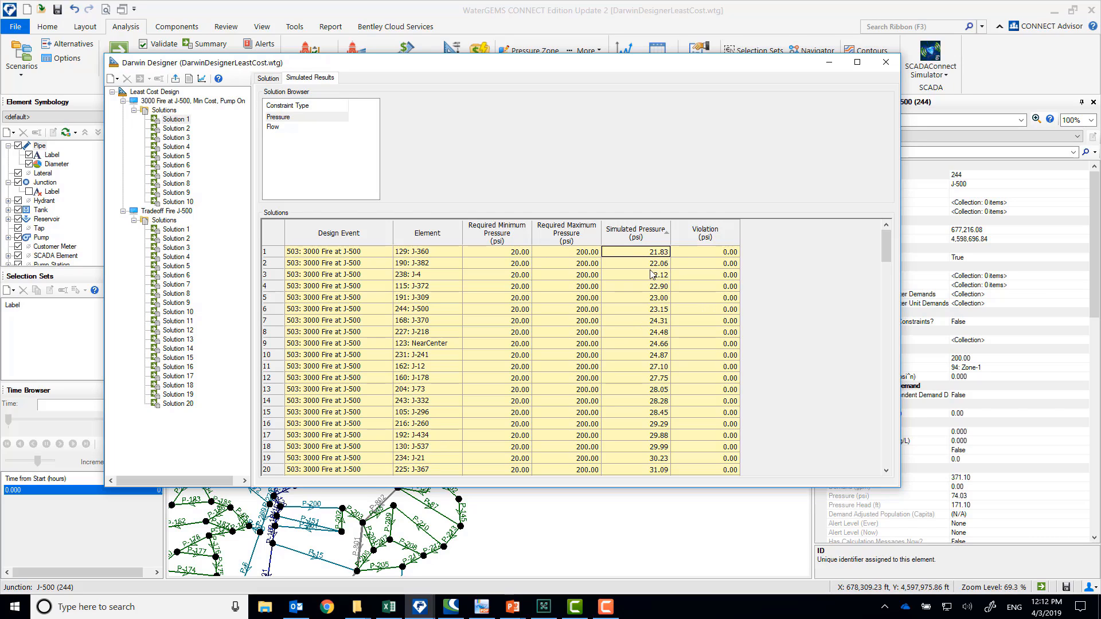
{"action": "left_click", "coordinate": [294, 119]}
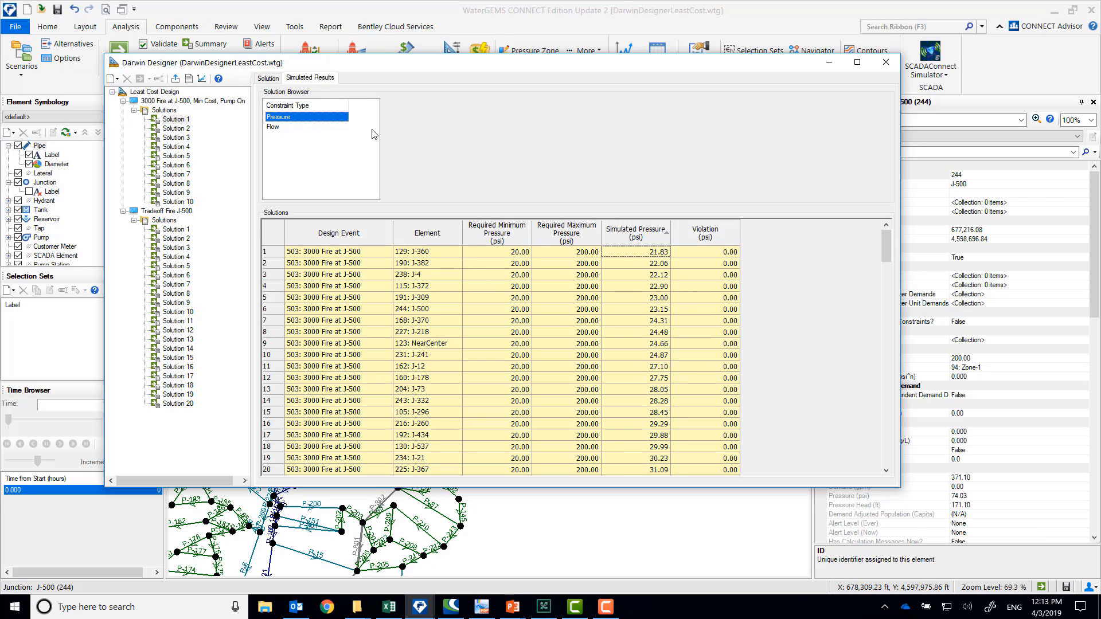
Review the pipe diameters and costs chosen for each design group in Solution 1 of the minimum-cost run
{"action": "left_click", "coordinate": [173, 119]}
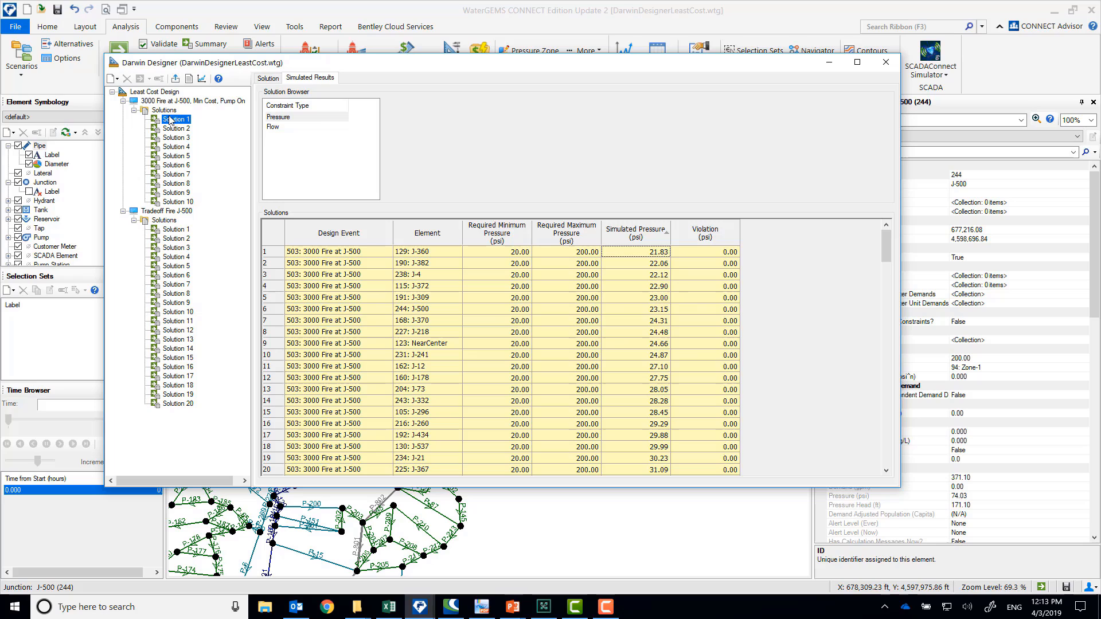
{"action": "left_click", "coordinate": [268, 80]}
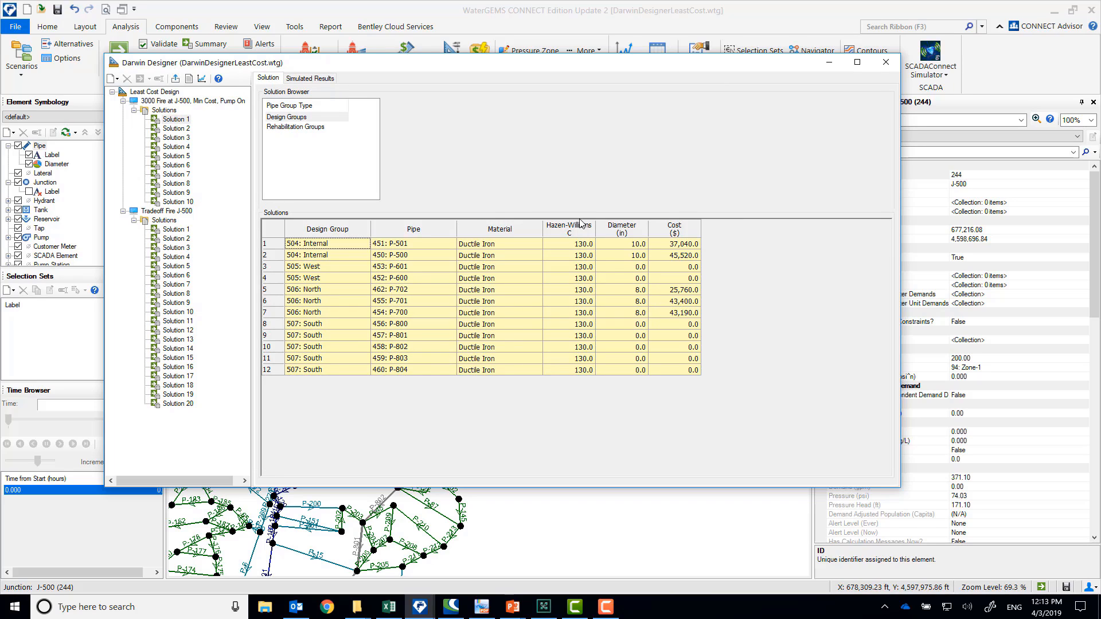
{"action": "left_click", "coordinate": [411, 250]}
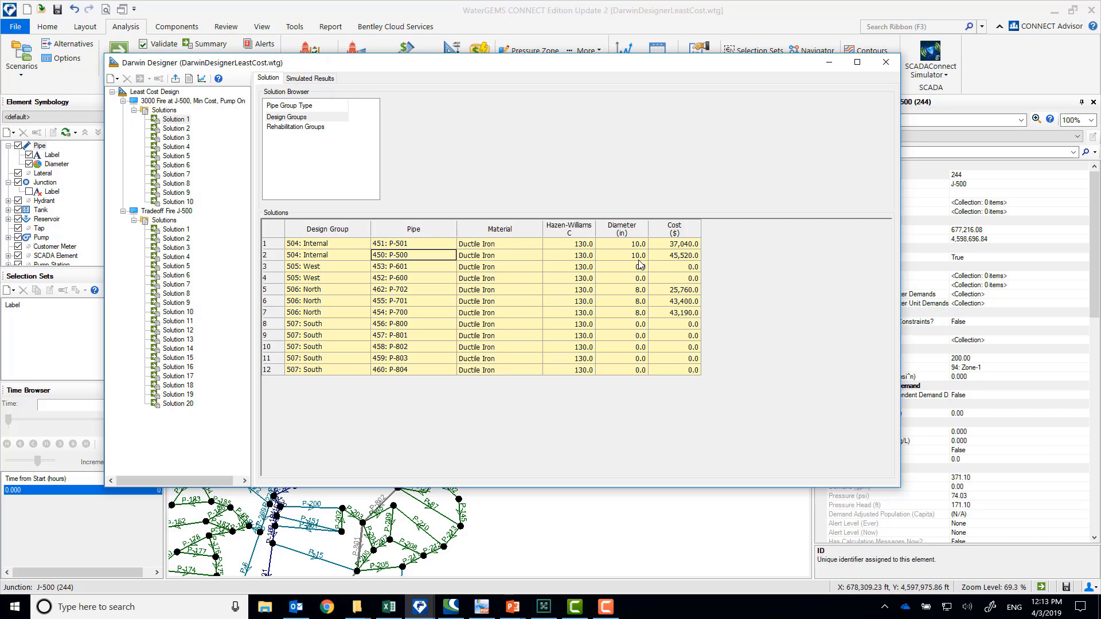
Check Solution 1's costs for Internal pipes P-501 and P-500, and highlight the rows of the North group's pipes
{"action": "left_click", "coordinate": [684, 245]}
{"action": "left_click", "coordinate": [682, 257]}
{"action": "left_click_drag", "start_coordinate": [436, 291], "coordinate": [674, 314]}
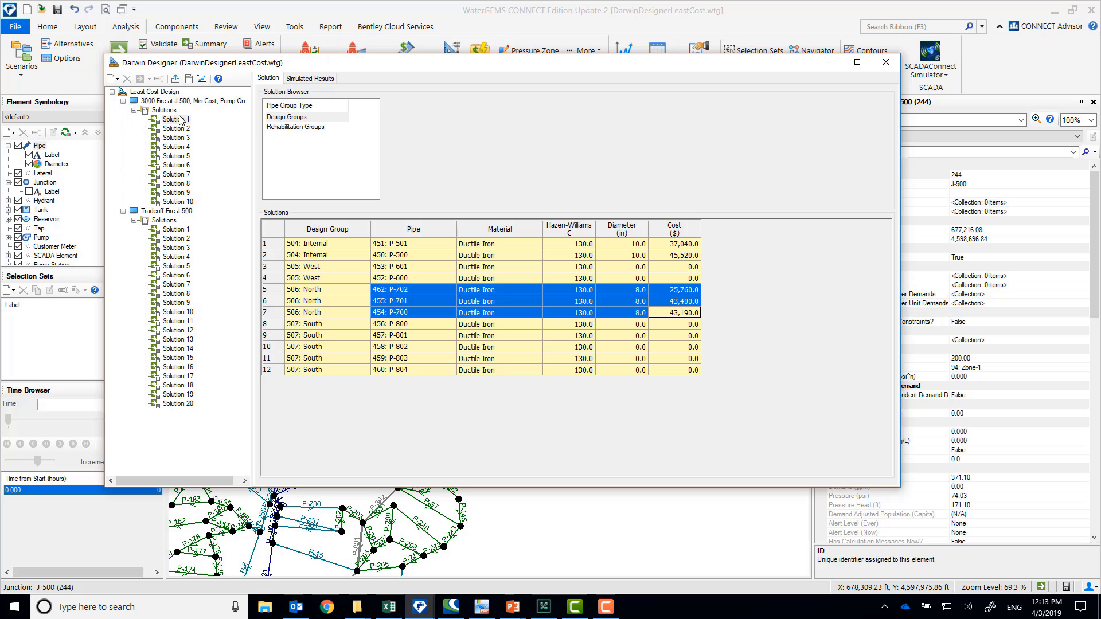
Export the minimum-cost run's Solution 1 to a scenario labelled "Min Cost", using the scenario name for the alternatives
{"action": "left_click", "coordinate": [179, 119]}
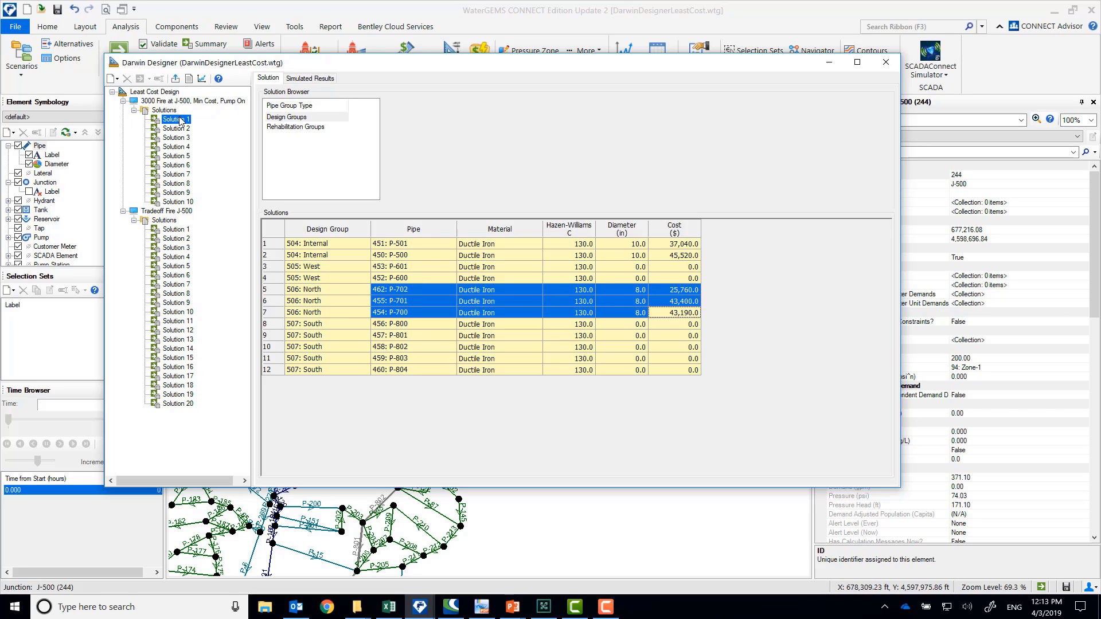
{"action": "left_click", "coordinate": [176, 79]}
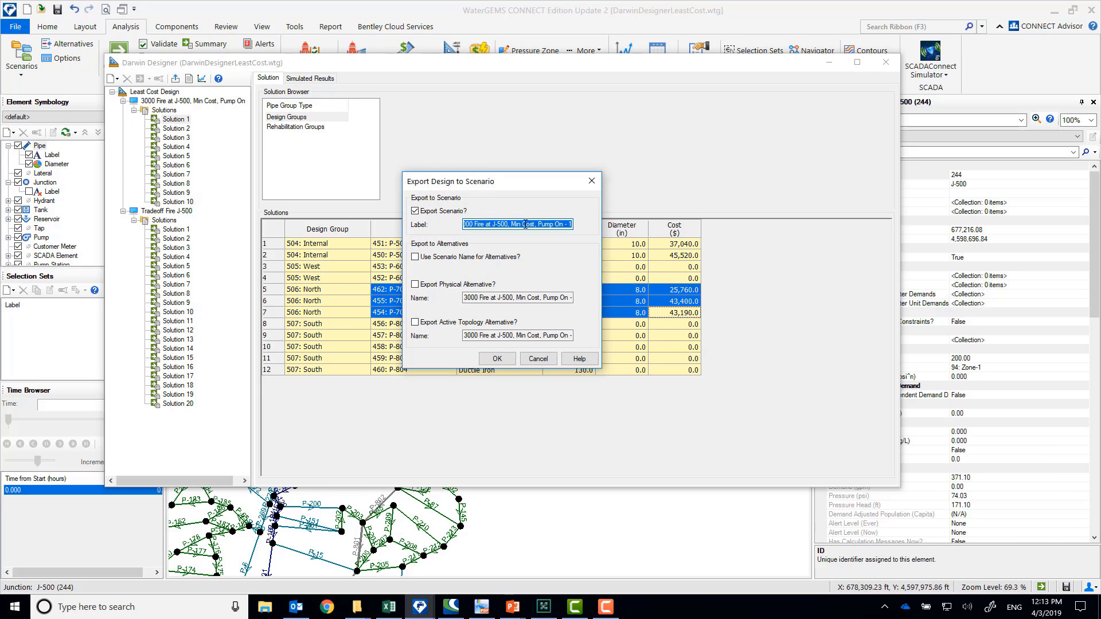
{"action": "type", "text": "L"}
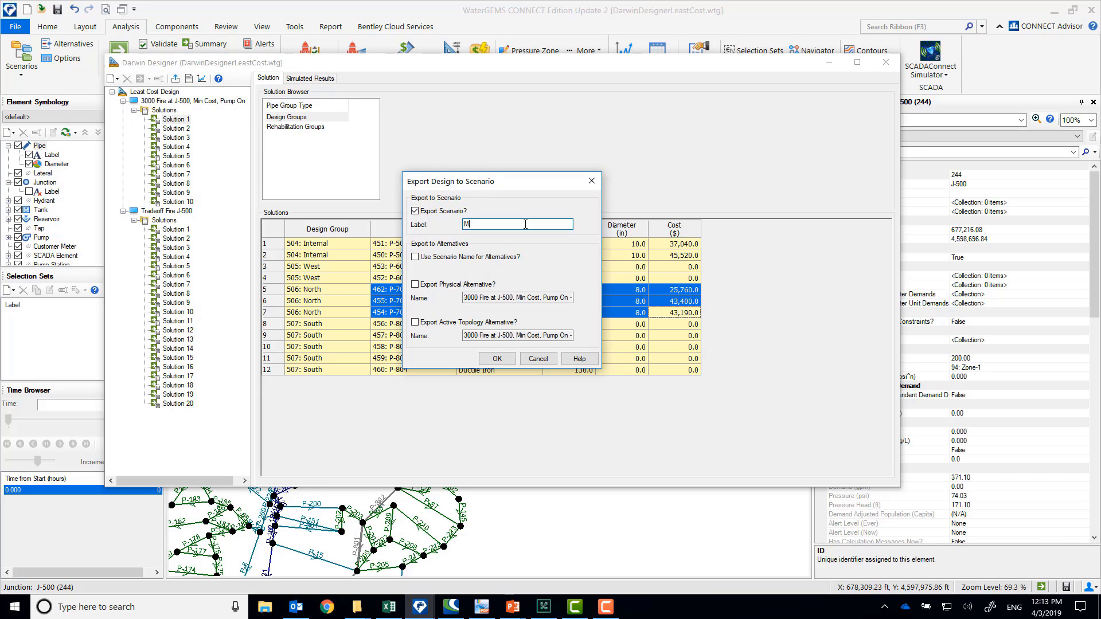
{"action": "type", "text": "in Cost"}
{"action": "left_click", "coordinate": [470, 259]}
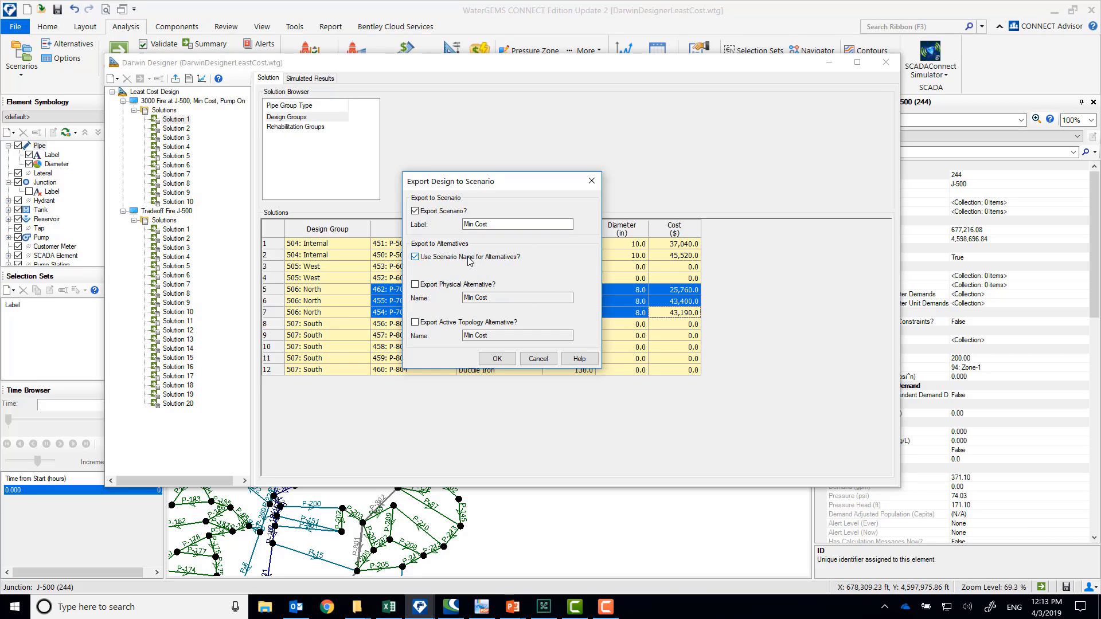
{"action": "left_click", "coordinate": [497, 360]}
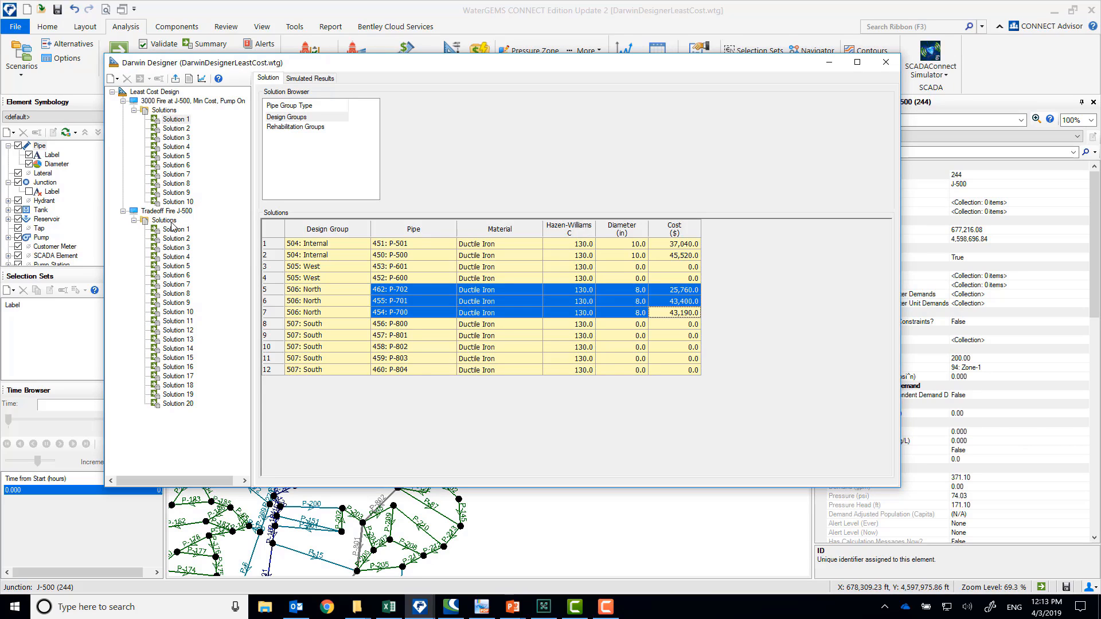
View the minimum-cost run's Solution 2, and compare the total costs of Solutions 2 to 4 in the solutions summary
{"action": "left_click", "coordinate": [176, 129]}
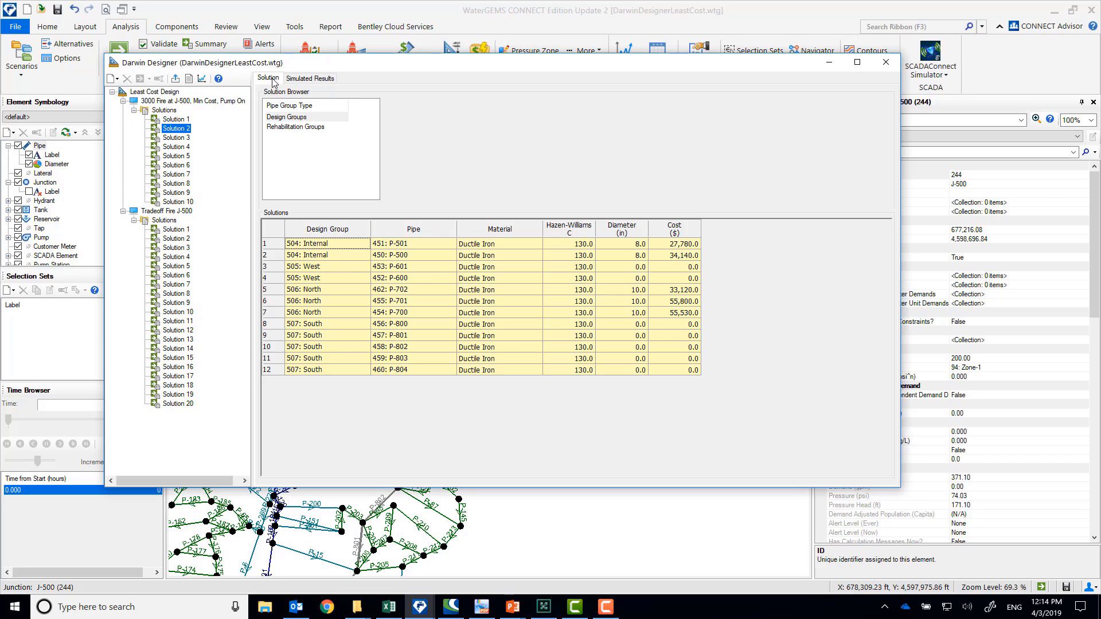
{"action": "left_click", "coordinate": [161, 112]}
{"action": "left_click", "coordinate": [436, 122]}
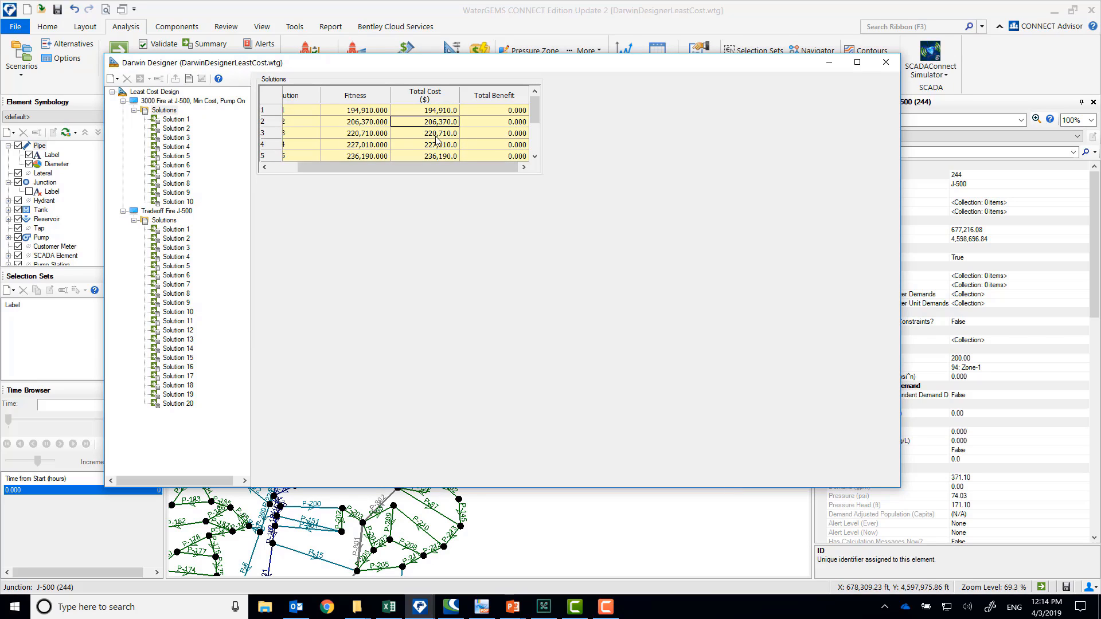
{"action": "left_click", "coordinate": [437, 136]}
{"action": "left_click", "coordinate": [440, 145]}
{"action": "left_click_drag", "start_coordinate": [457, 166], "coordinate": [488, 167]}
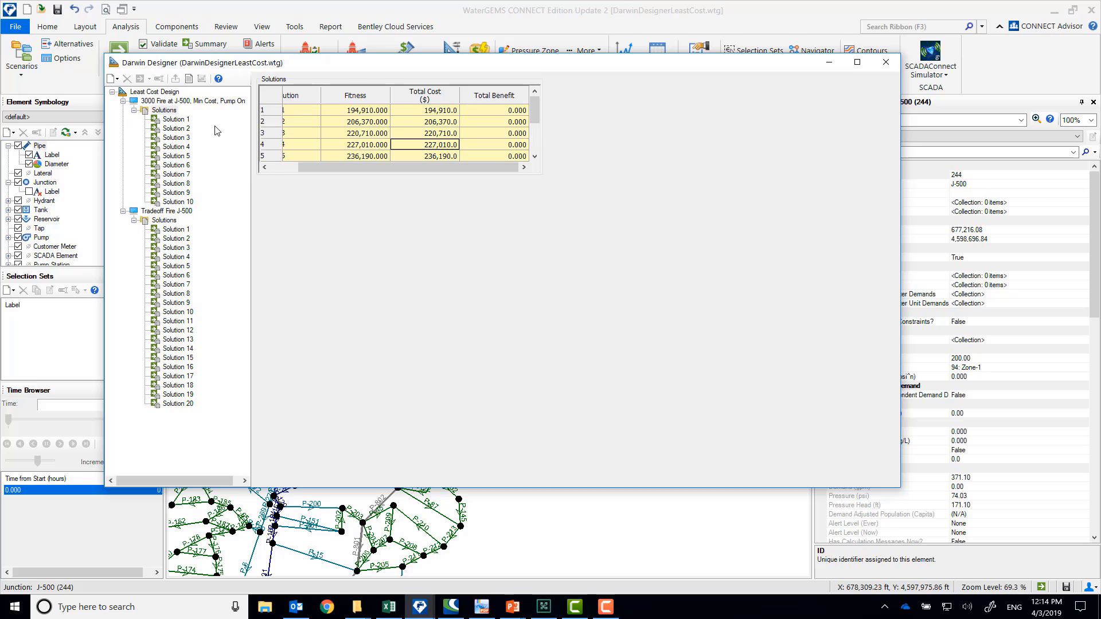
Compare the design-group pipe diameters and costs of Solution 2 with those of Solution 1 in the minimum-cost run
{"action": "left_click", "coordinate": [174, 130]}
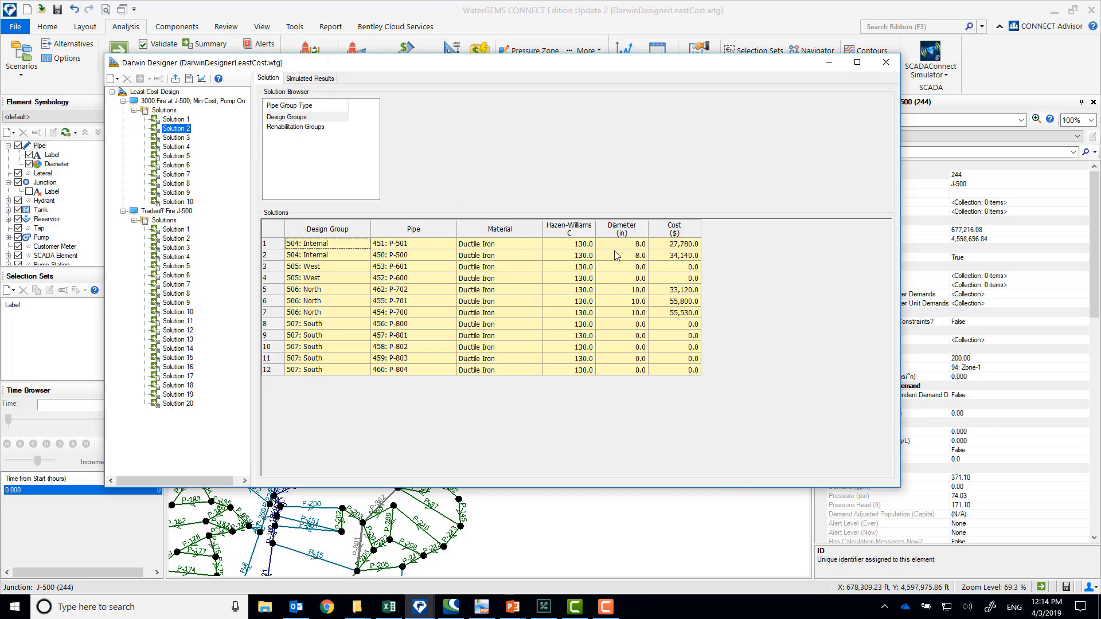
{"action": "left_click", "coordinate": [172, 119]}
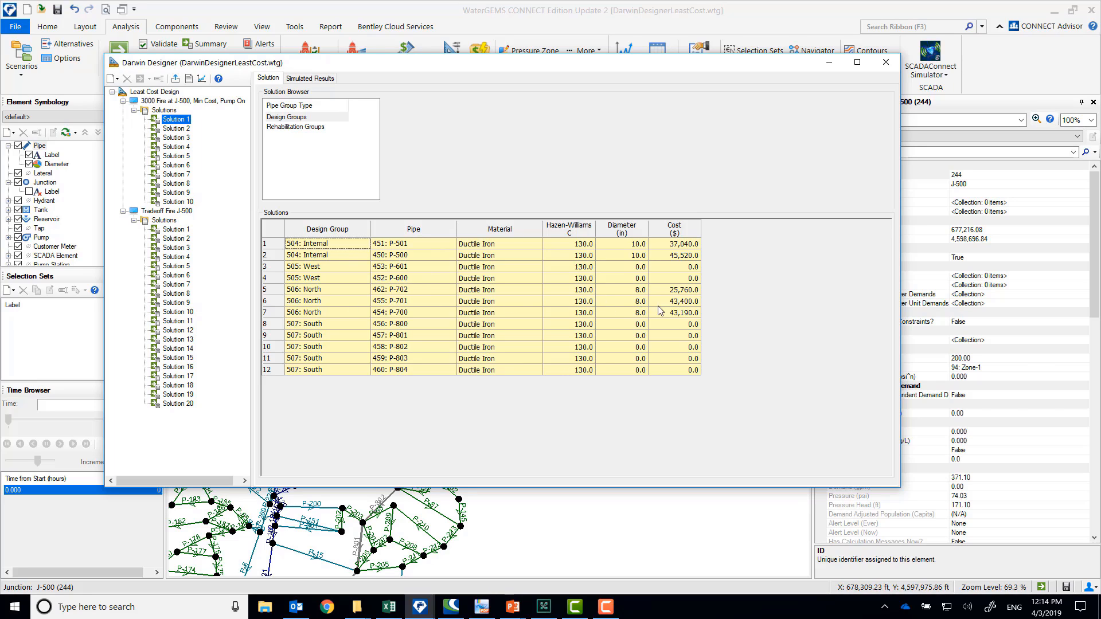
{"action": "left_click", "coordinate": [176, 128]}
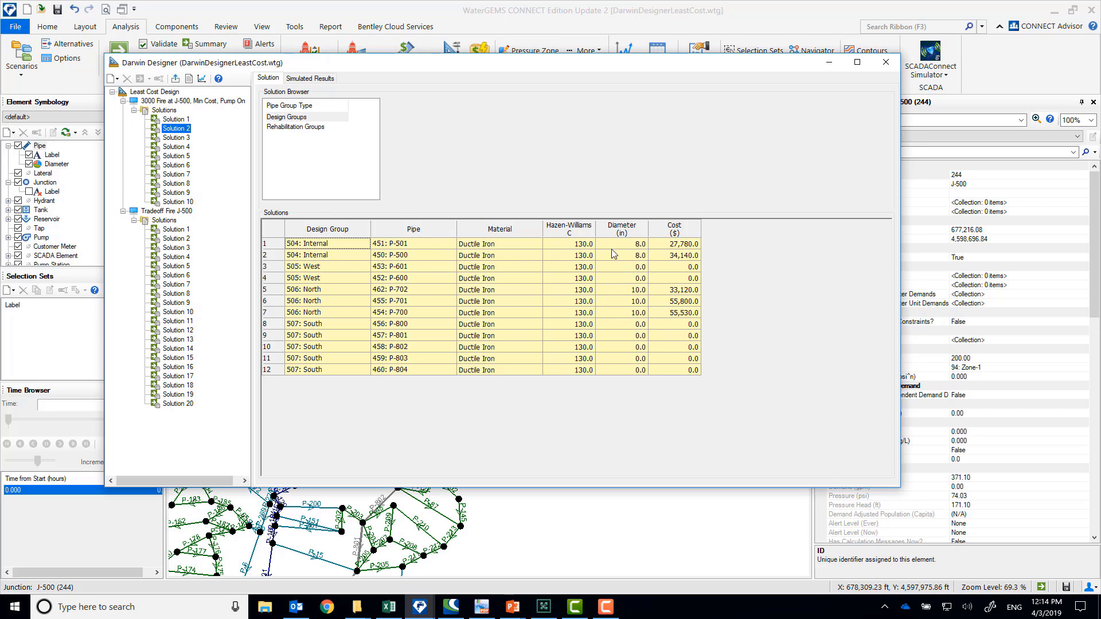
Sort Solution 2's simulated pressures in ascending order to examine its lowest-pressure junctions
{"action": "left_click", "coordinate": [310, 79]}
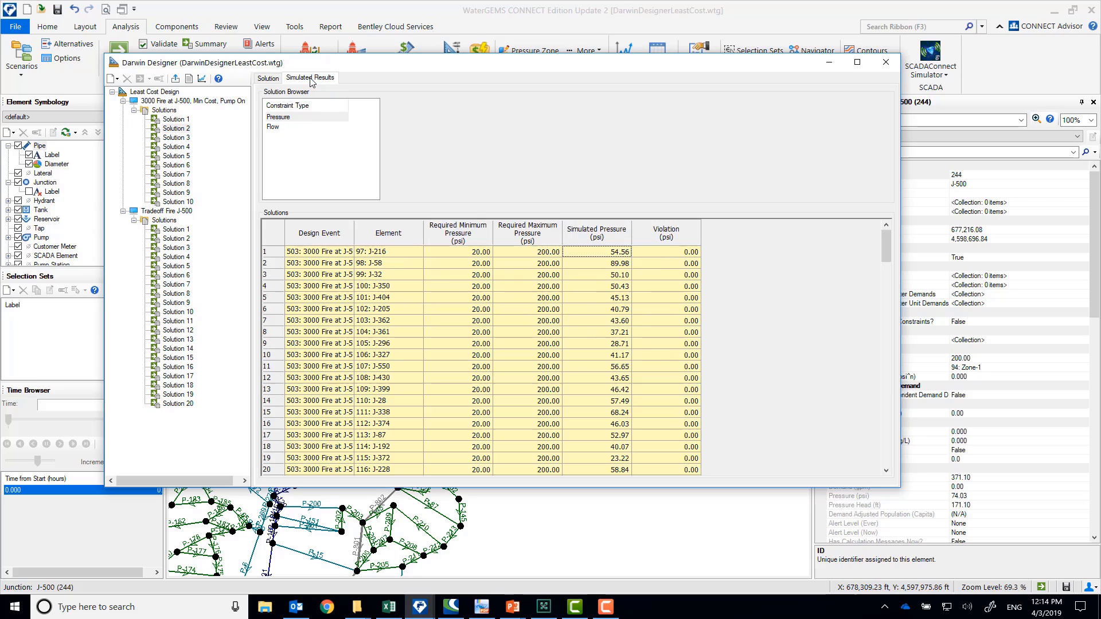
{"action": "right_click", "coordinate": [598, 237]}
{"action": "mouse_move", "coordinate": [631, 261]}
{"action": "left_click", "coordinate": [777, 263]}
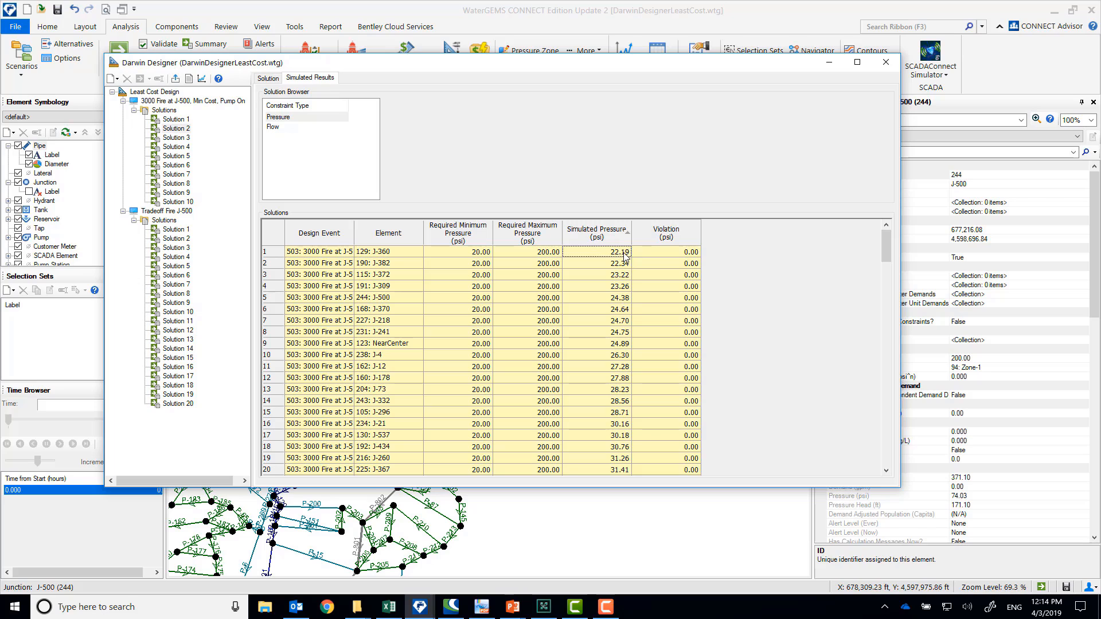
Return to Solution 2's design groups and view the minimum-cost graph of total benefit against total cost, closing it when done
{"action": "left_click", "coordinate": [270, 79]}
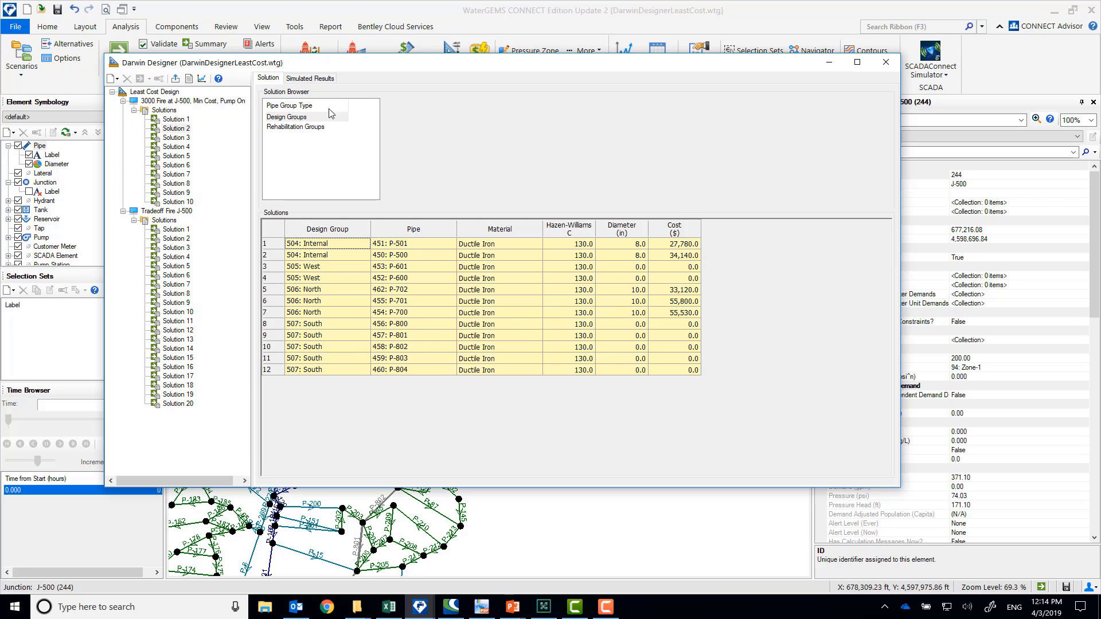
{"action": "left_click", "coordinate": [201, 79]}
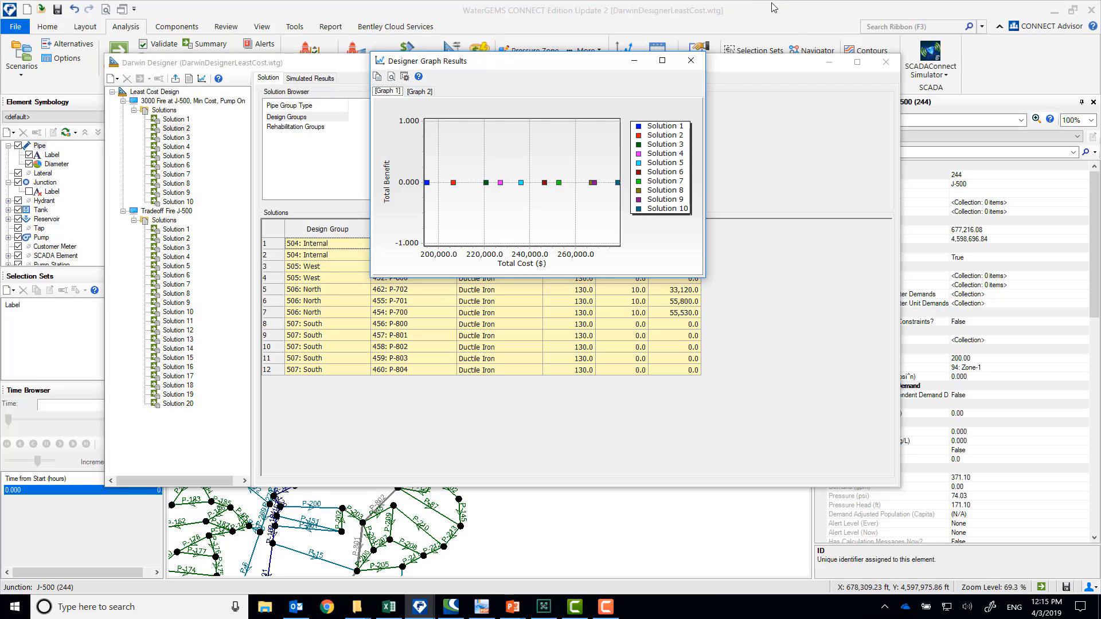
{"action": "left_click", "coordinate": [691, 60]}
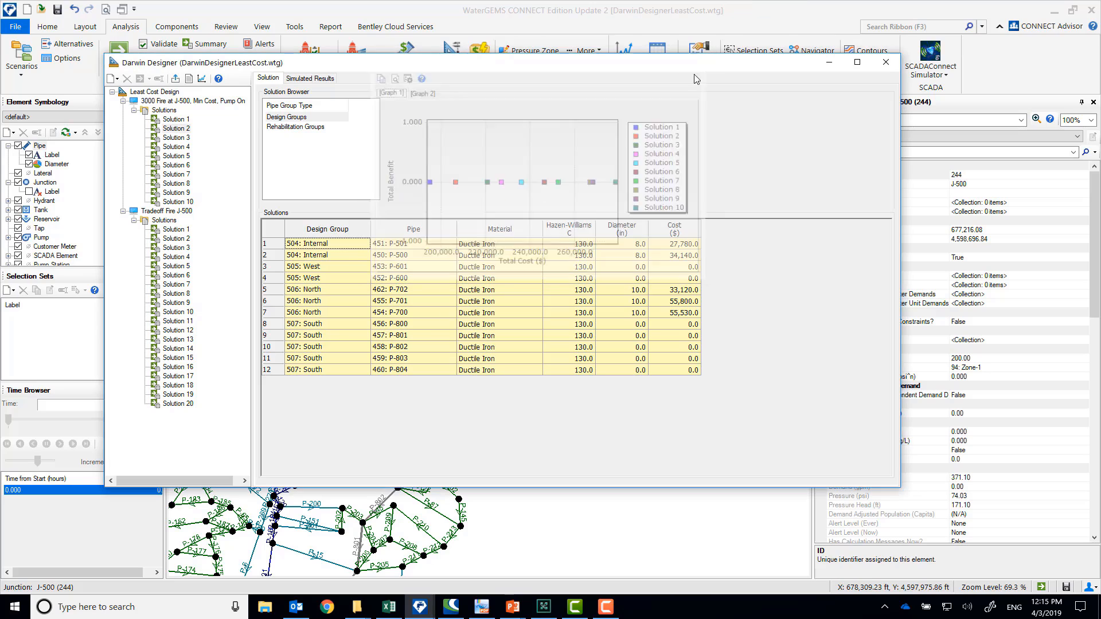
Compare the pipe sizes and costs of the minimum-cost run's alternative solutions, from Solution 3 through Solution 7, ending on Solution 1
{"action": "left_click", "coordinate": [184, 139]}
{"action": "left_click", "coordinate": [178, 155]}
{"action": "left_click", "coordinate": [175, 165]}
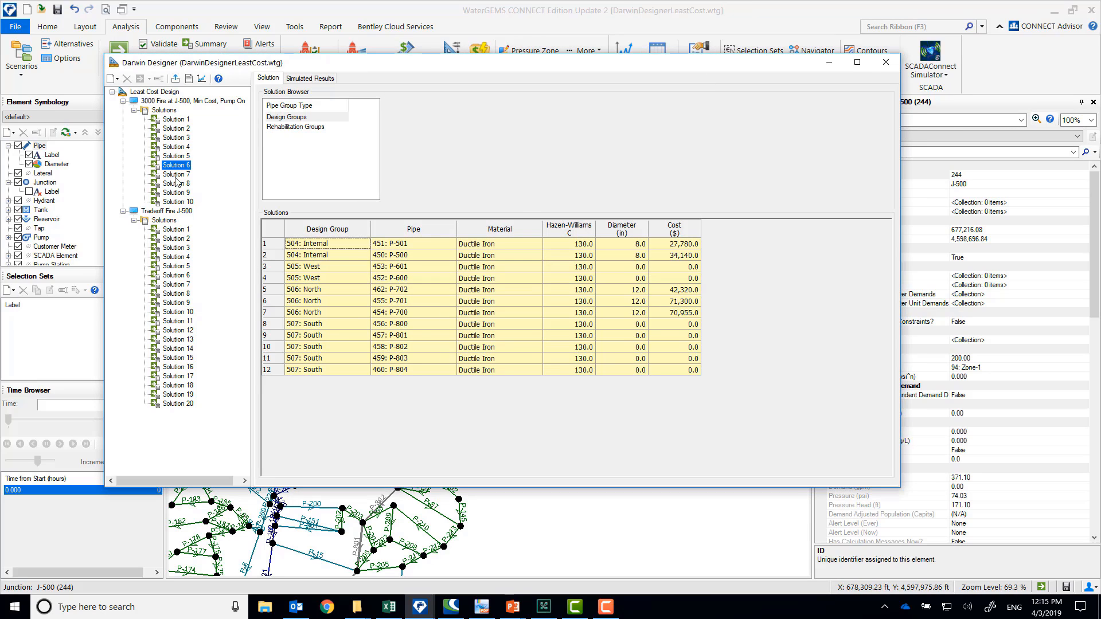
{"action": "left_click", "coordinate": [175, 175]}
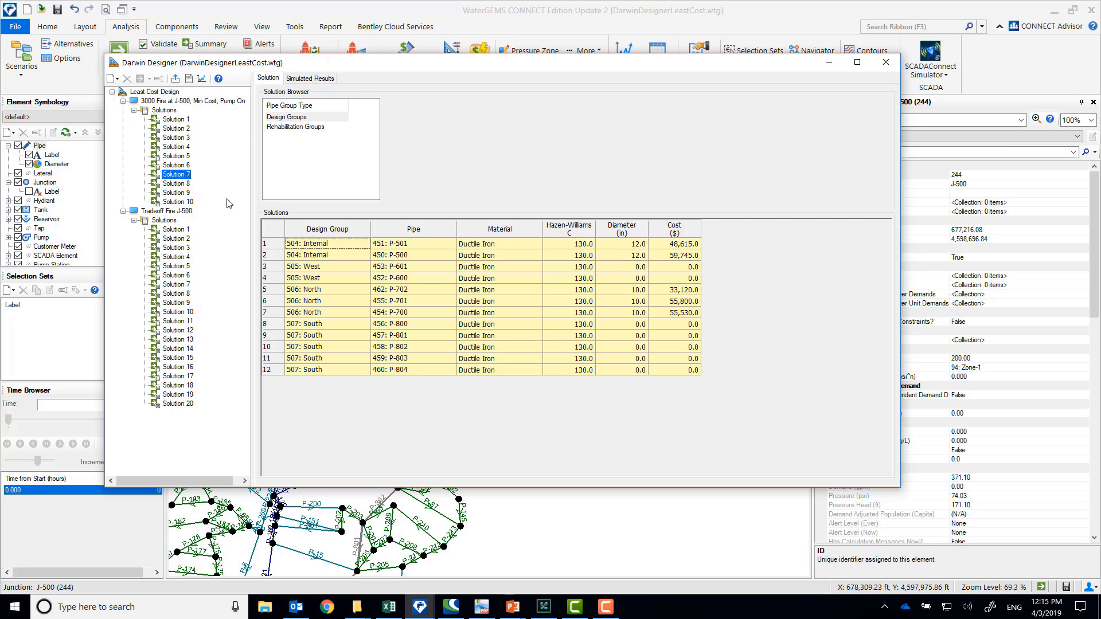
{"action": "left_click", "coordinate": [170, 157]}
{"action": "left_click", "coordinate": [174, 147]}
{"action": "left_click", "coordinate": [175, 120]}
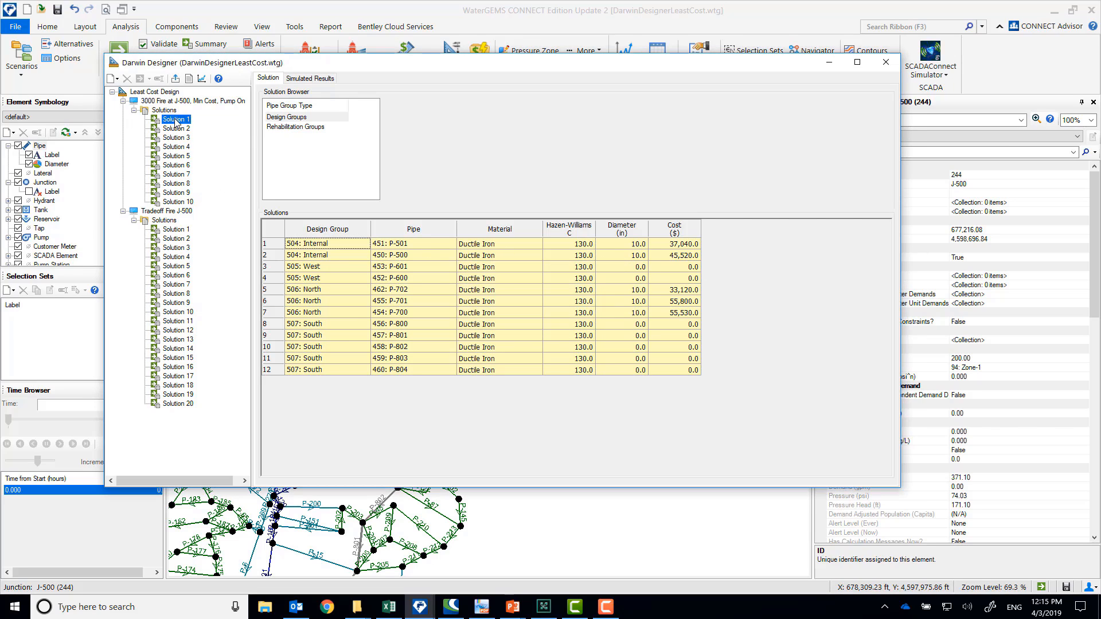
Review the fitness, total cost and total benefit of the solutions in the Tradeoff Fire J-500 run
{"action": "left_click", "coordinate": [164, 221]}
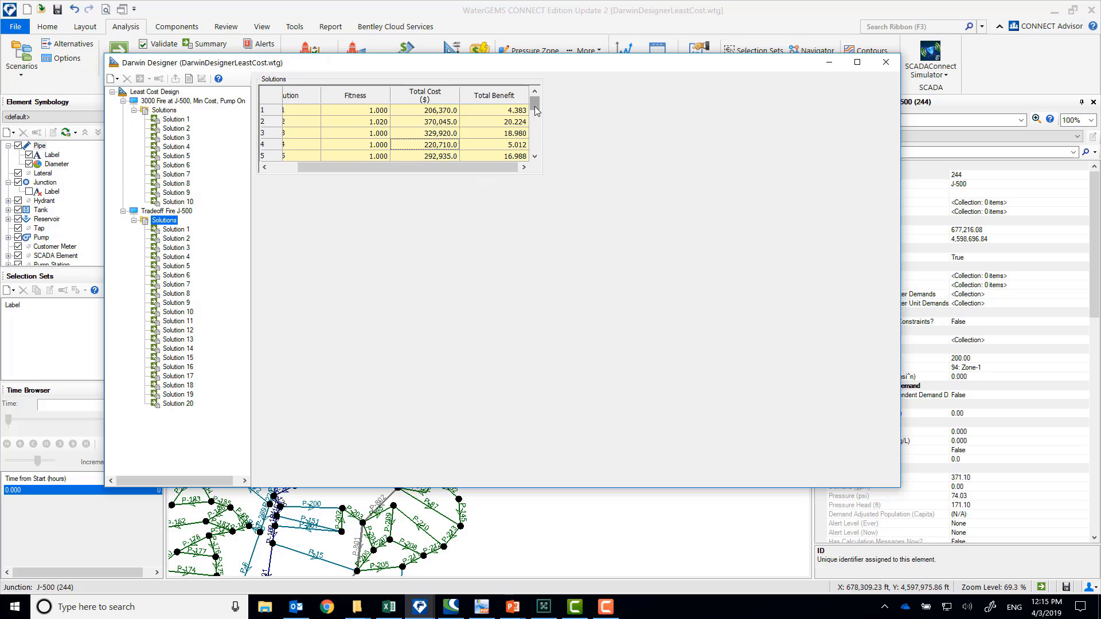
{"action": "left_click_drag", "start_coordinate": [462, 166], "coordinate": [359, 175]}
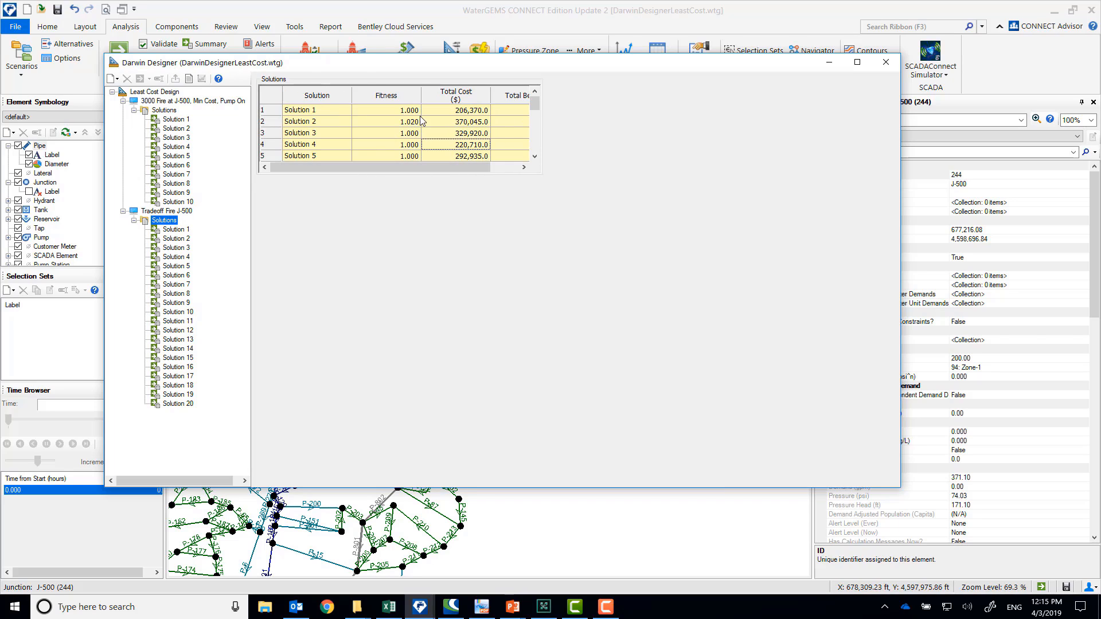
{"action": "left_click", "coordinate": [450, 111]}
{"action": "left_click", "coordinate": [455, 122]}
{"action": "left_click_drag", "start_coordinate": [444, 167], "coordinate": [493, 168]}
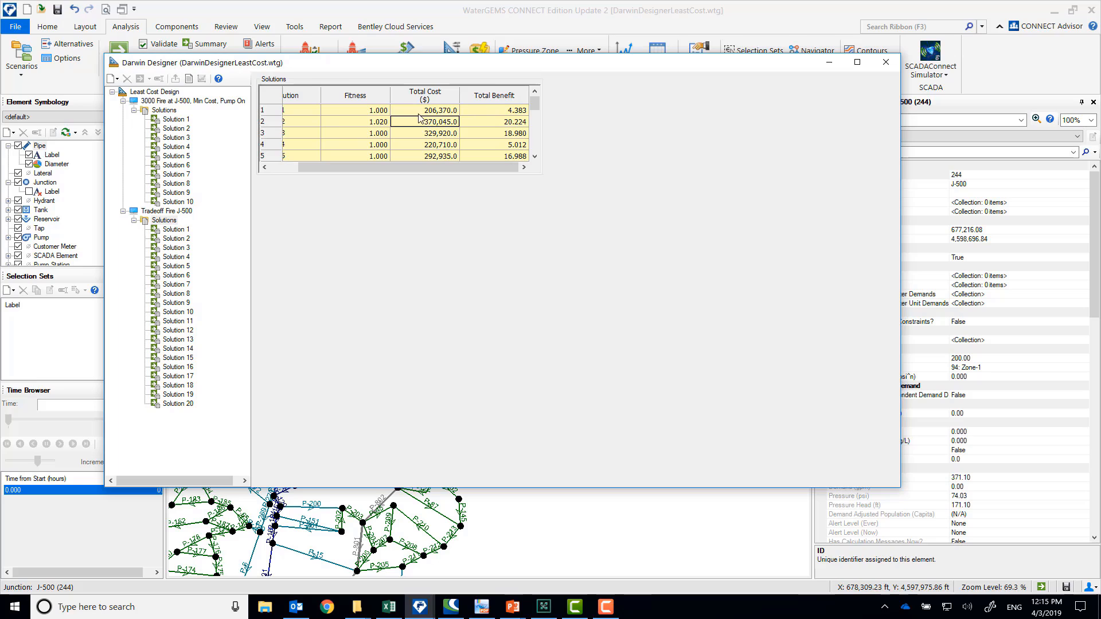
{"action": "left_click", "coordinate": [515, 111]}
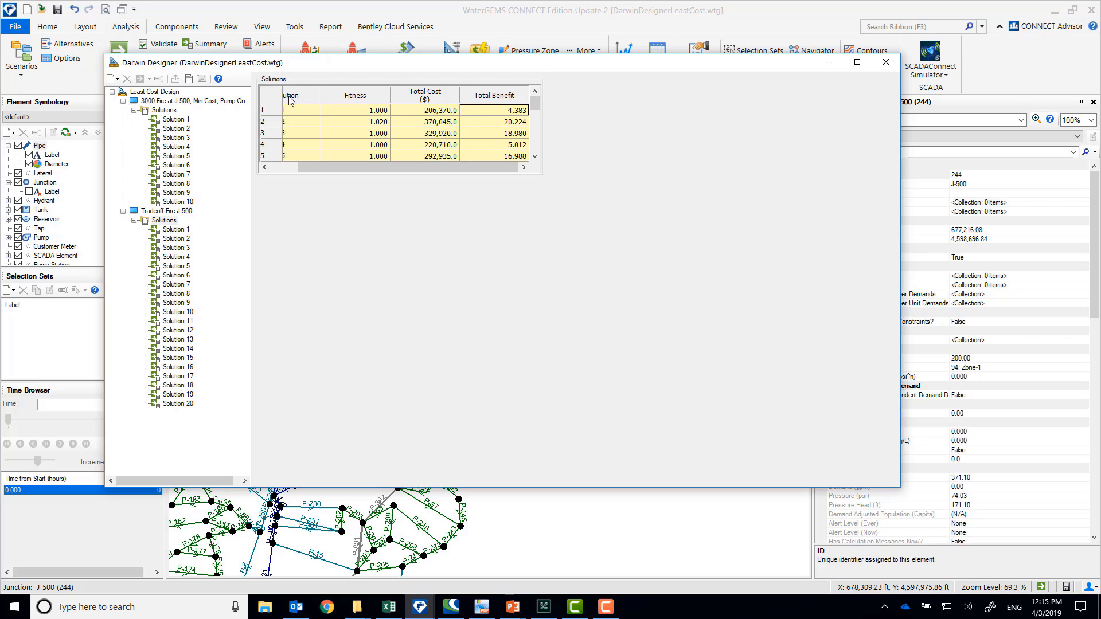
Graph total benefit against total cost for the Tradeoff Fire J-500 solutions, and close the graph after examining the tradeoff curve
{"action": "left_click", "coordinate": [174, 230]}
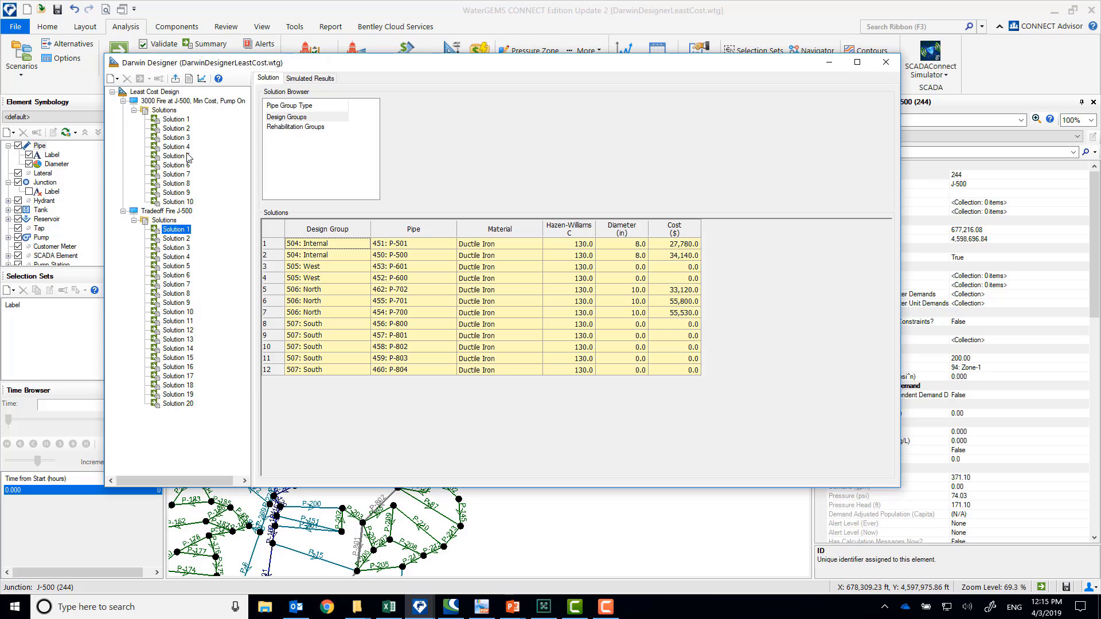
{"action": "left_click", "coordinate": [202, 80]}
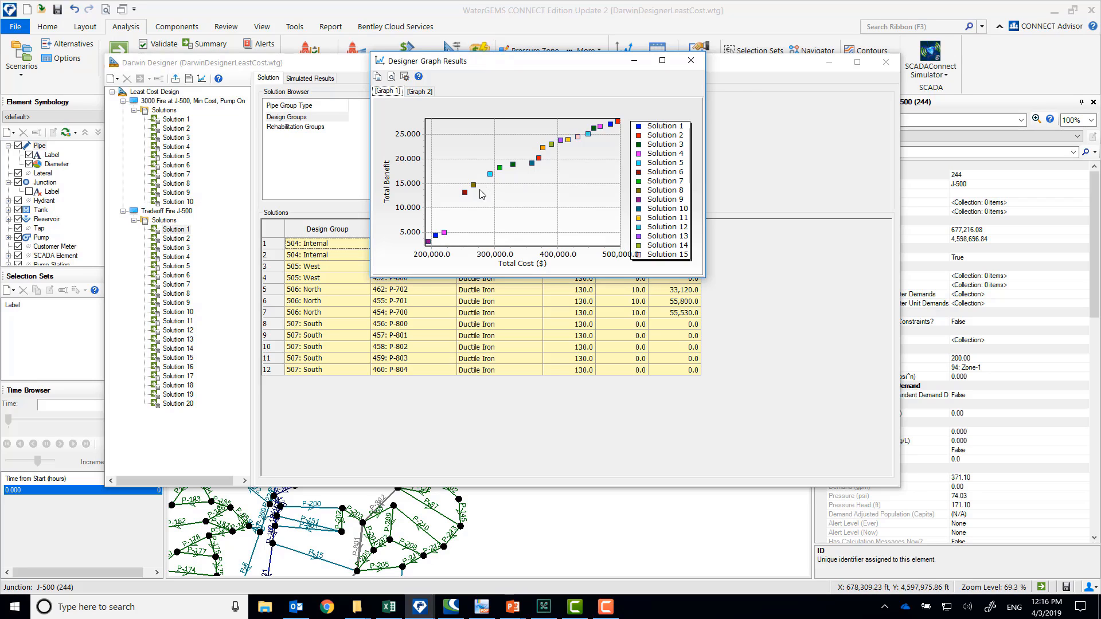
{"action": "left_click", "coordinate": [691, 60]}
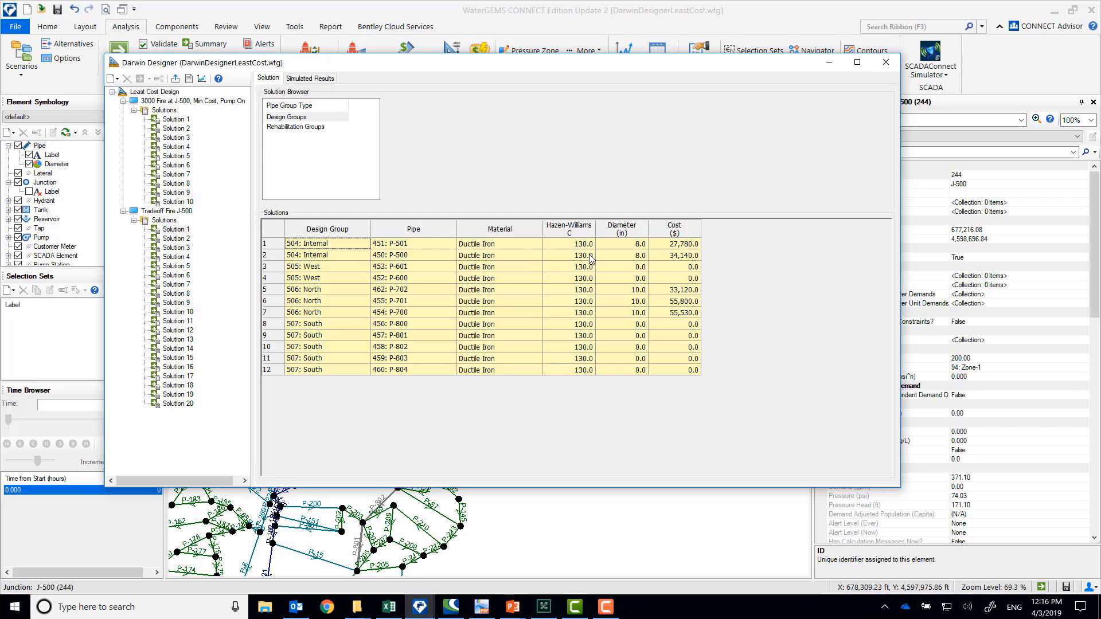
Review the Internal and North pipe diameters in the tradeoff run's Solution 1, and uncover the map to locate those pipes near J-500
{"action": "left_click", "coordinate": [624, 256]}
{"action": "left_click", "coordinate": [631, 290]}
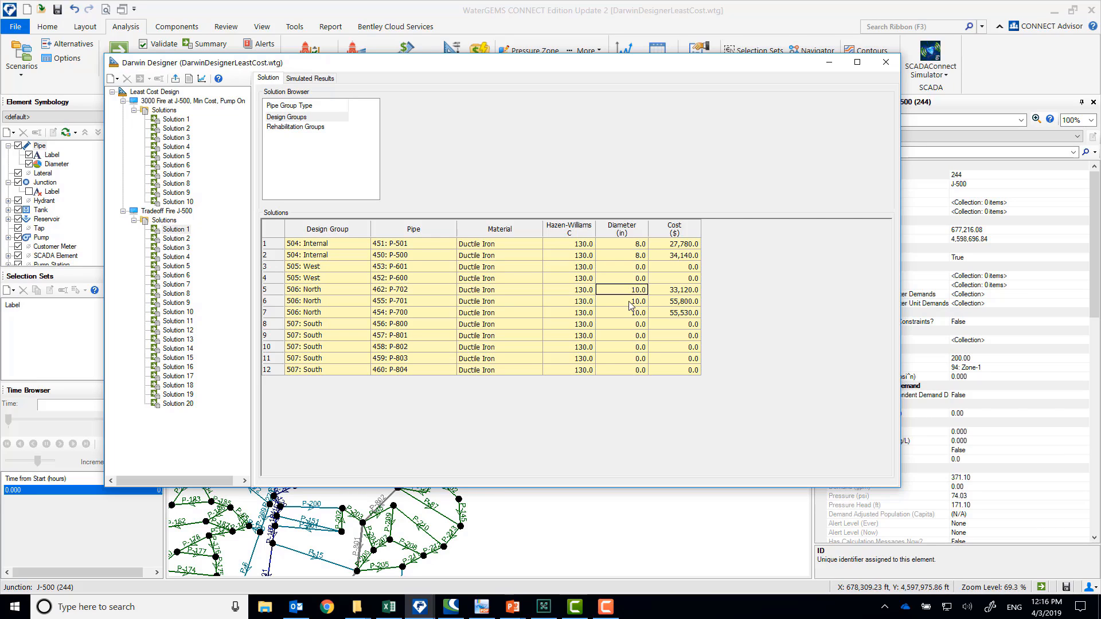
{"action": "left_click", "coordinate": [631, 304]}
{"action": "left_click", "coordinate": [632, 316]}
{"action": "left_click_drag", "start_coordinate": [596, 64], "coordinate": [608, 456]}
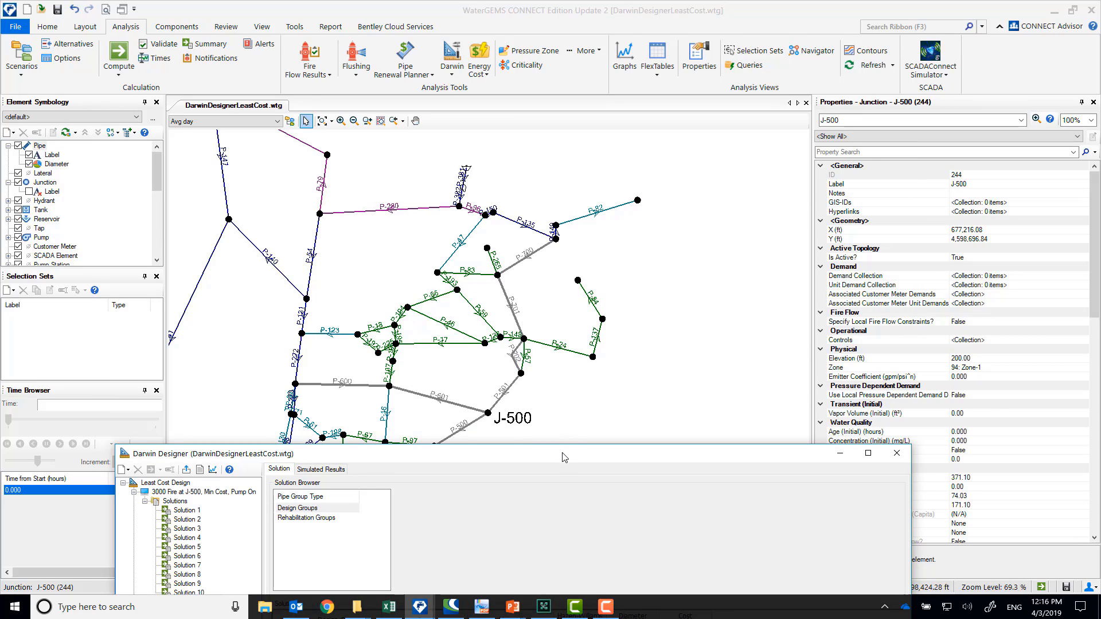
{"action": "left_click_drag", "start_coordinate": [565, 458], "coordinate": [580, 102]}
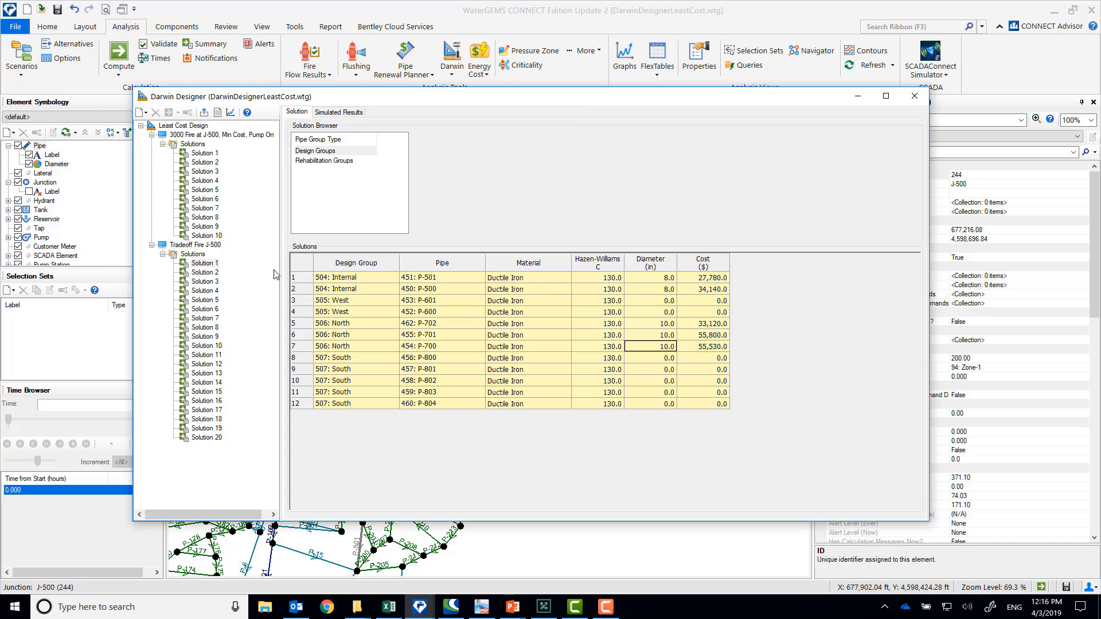
Examine the Internal and North pipe diameters chosen in the tradeoff run's Solution 6
{"action": "left_click", "coordinate": [210, 311]}
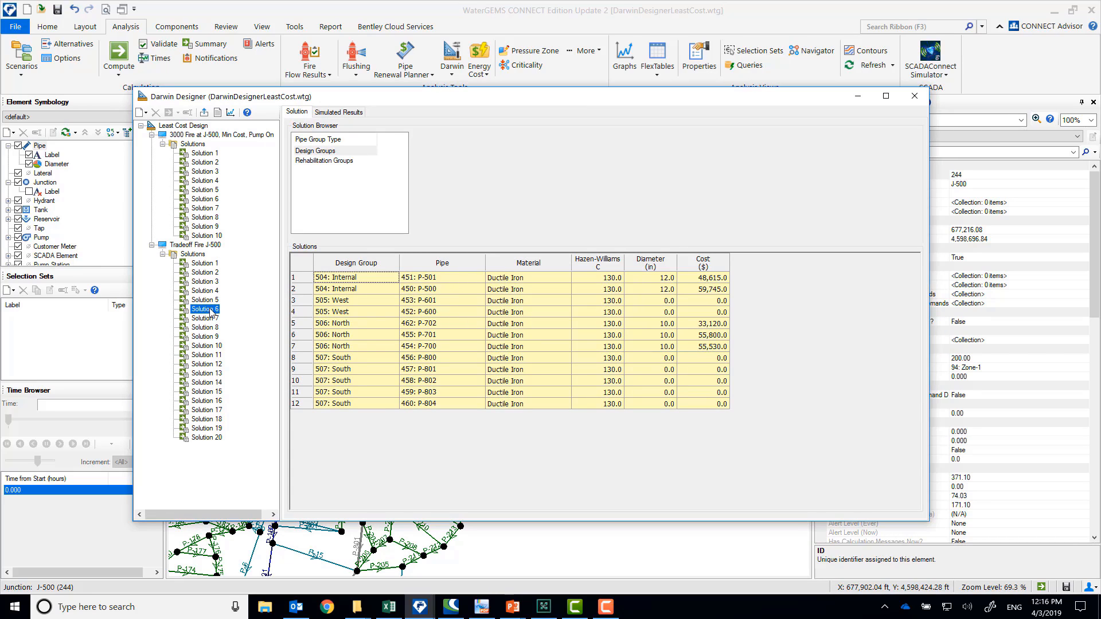
{"action": "left_click", "coordinate": [666, 280]}
{"action": "left_click", "coordinate": [667, 291]}
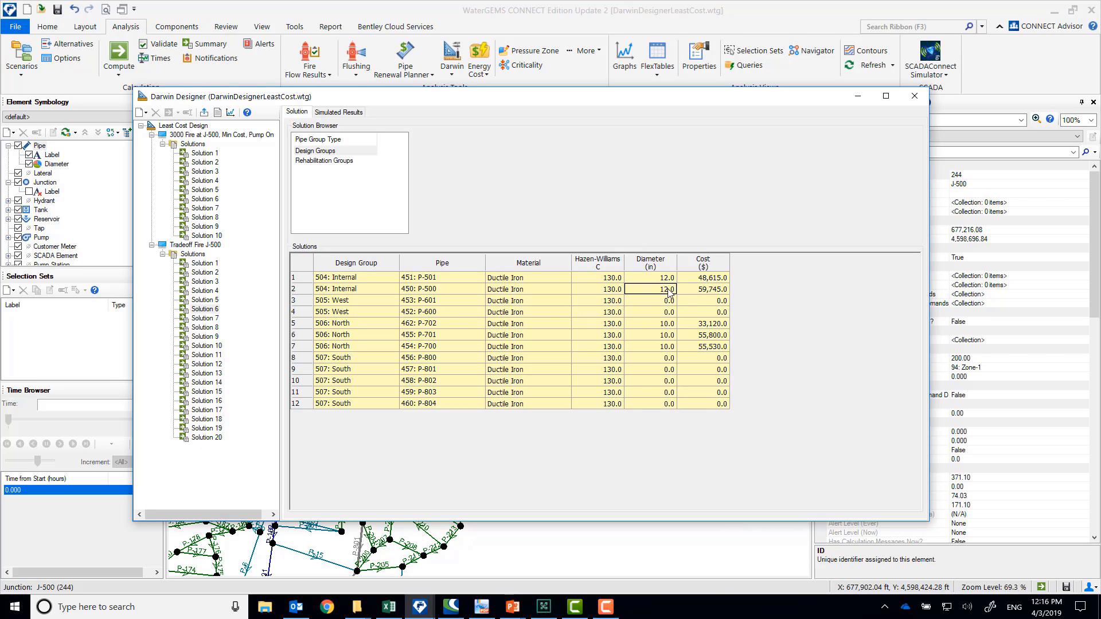
{"action": "left_click", "coordinate": [667, 327]}
{"action": "left_click", "coordinate": [669, 338]}
Check the tradeoff run's active design event, and review the pressure constraints of 3000 Fire Flow Benefit through J-500's pressure benefit setting
{"action": "left_click", "coordinate": [191, 245]}
{"action": "left_click", "coordinate": [304, 112]}
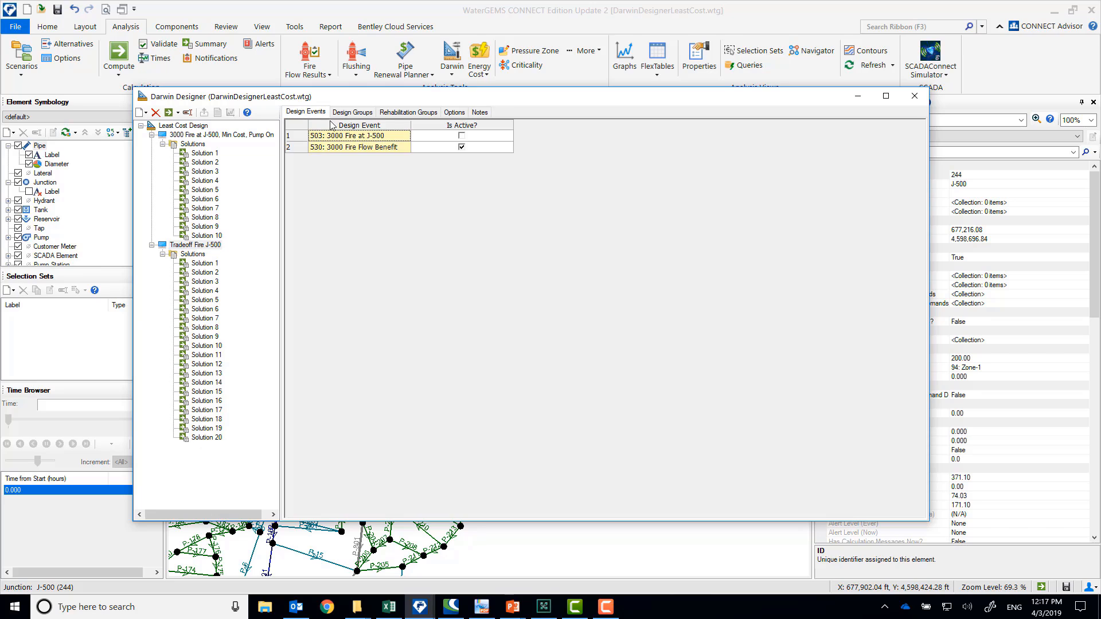
{"action": "left_click", "coordinate": [185, 128]}
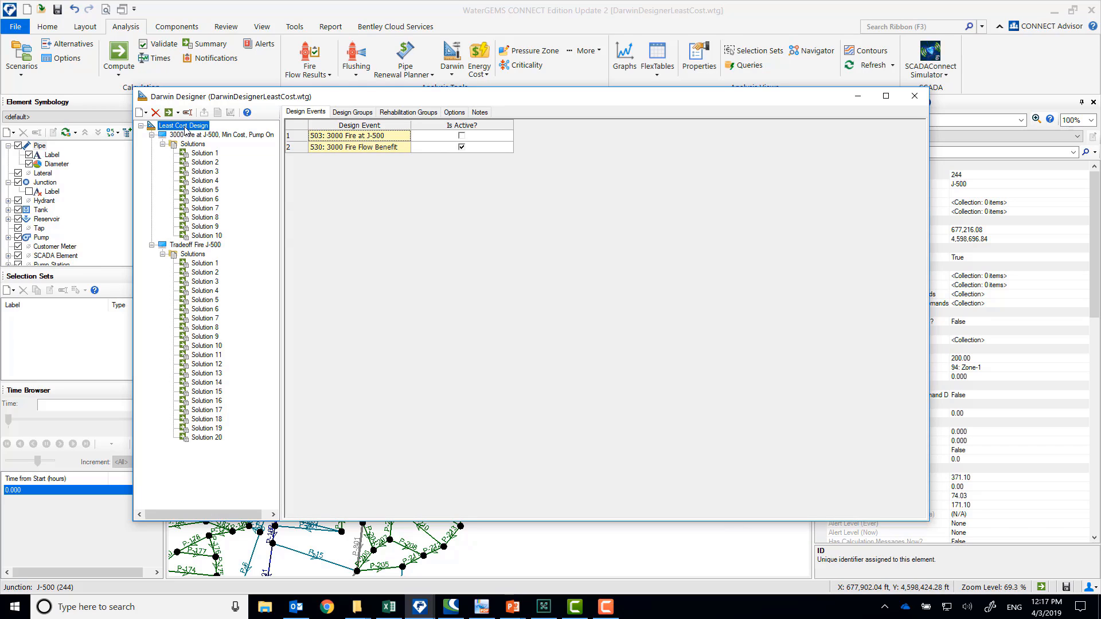
{"action": "left_click", "coordinate": [304, 112]}
{"action": "left_click", "coordinate": [327, 175]}
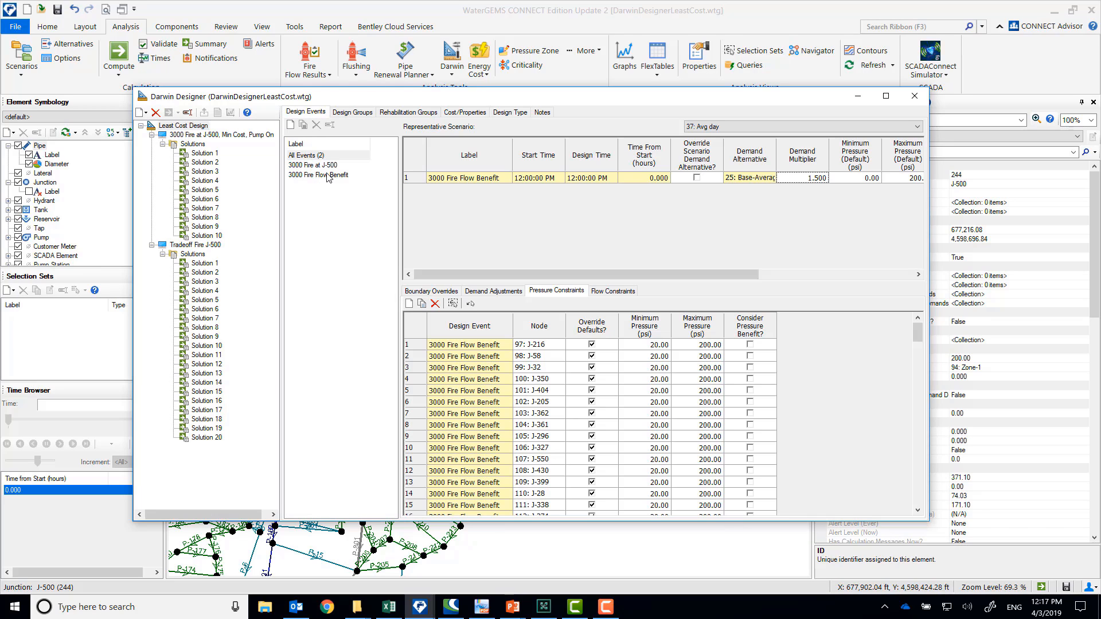
{"action": "left_click_drag", "start_coordinate": [918, 334], "coordinate": [918, 497]}
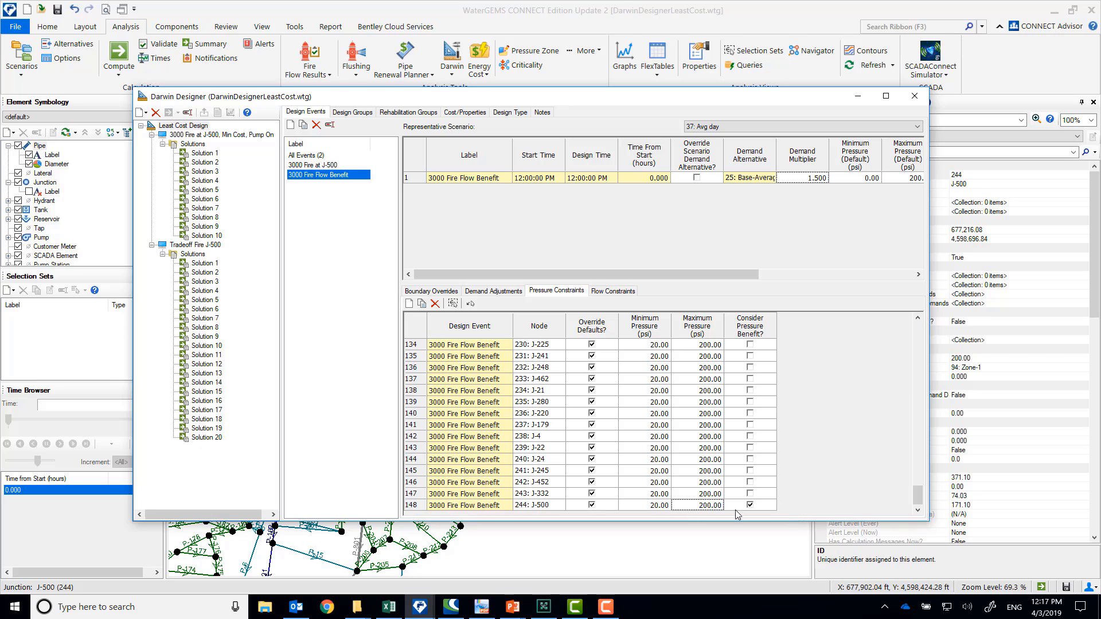
Review the simulated pressures of the Tradeoff Fire J-500 run's Solution 1, with the results sorted ascending by element
{"action": "left_click", "coordinate": [192, 255]}
{"action": "left_click", "coordinate": [211, 263]}
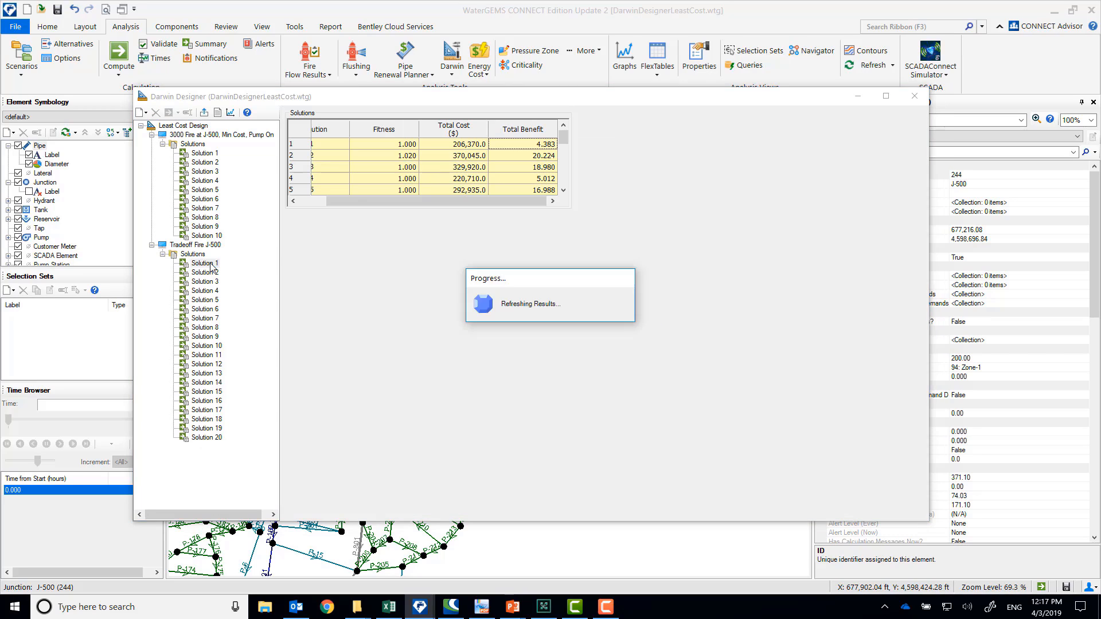
{"action": "left_click", "coordinate": [340, 112]}
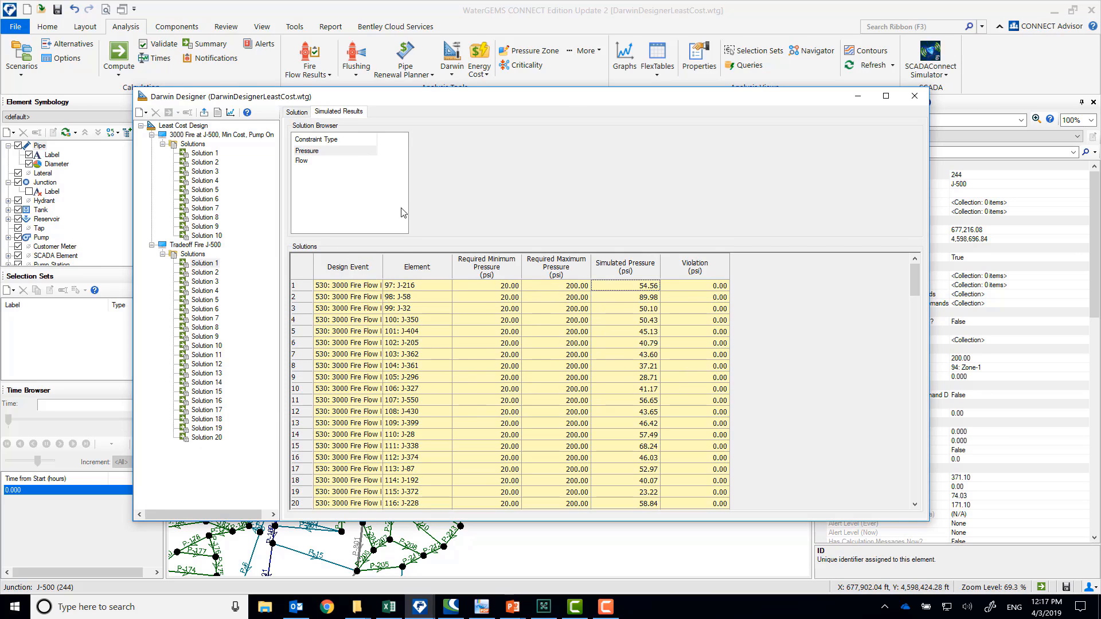
{"action": "right_click", "coordinate": [413, 273]}
{"action": "mouse_move", "coordinate": [463, 280]}
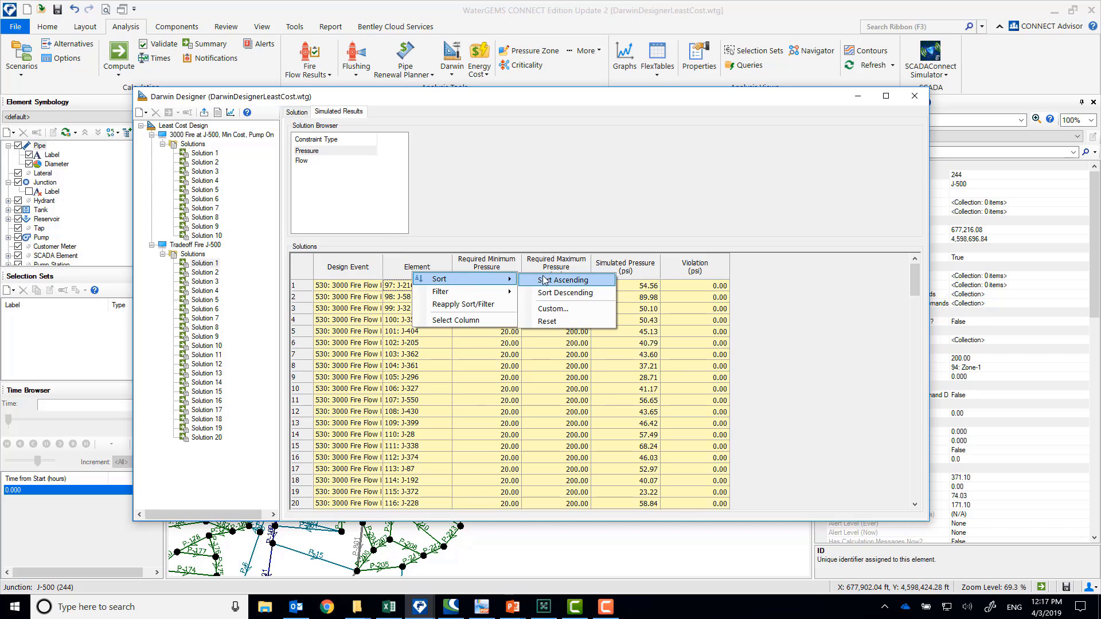
{"action": "left_click", "coordinate": [542, 279]}
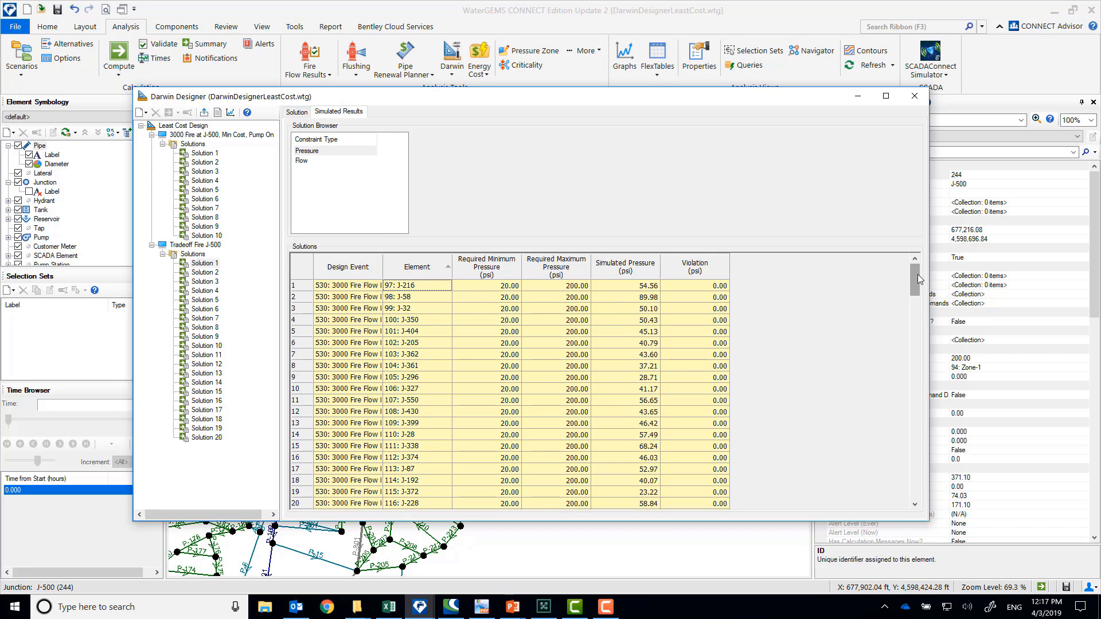
{"action": "left_click_drag", "start_coordinate": [918, 275], "coordinate": [917, 264]}
{"action": "mouse_move", "coordinate": [917, 279]}
{"action": "left_mouse_down"}
{"action": "mouse_move", "coordinate": [916, 352]}
{"action": "mouse_move", "coordinate": [915, 275]}
{"action": "left_mouse_up"}
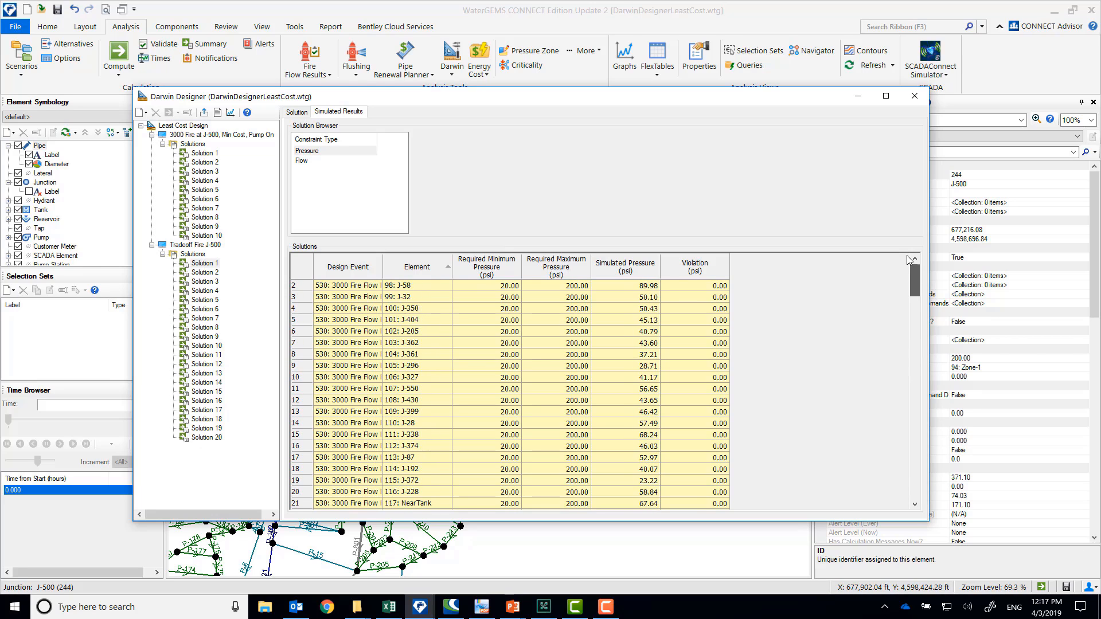
Export the tradeoff run's Solution 1 to a scenario labelled Tradeoff Fire J-500 - 1, using the scenario name for alternatives
{"action": "left_click", "coordinate": [199, 263]}
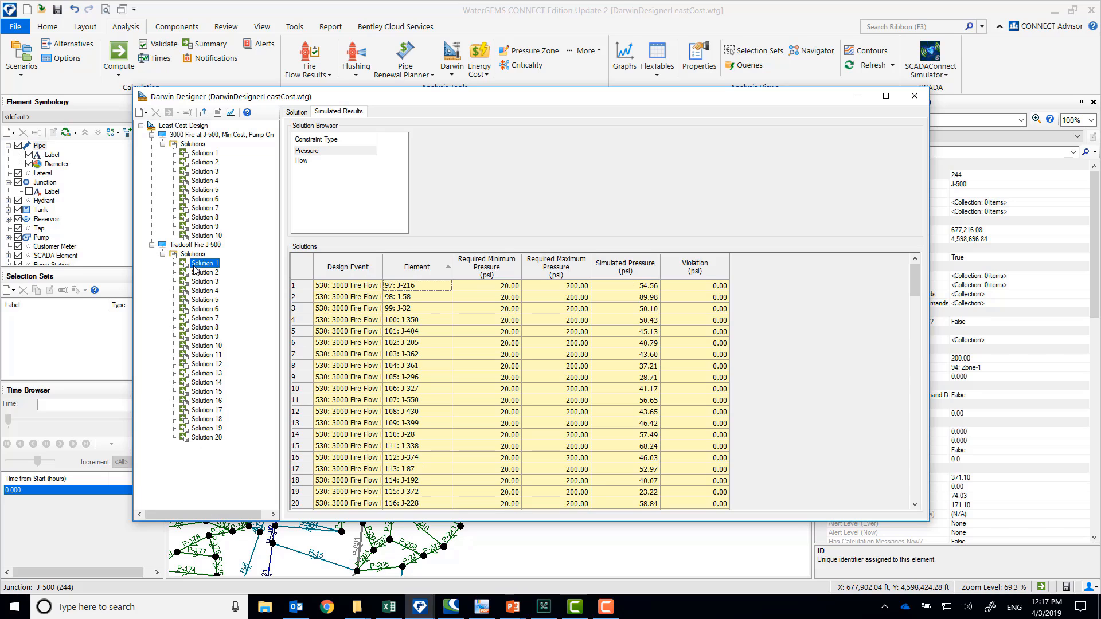
{"action": "left_click", "coordinate": [206, 114]}
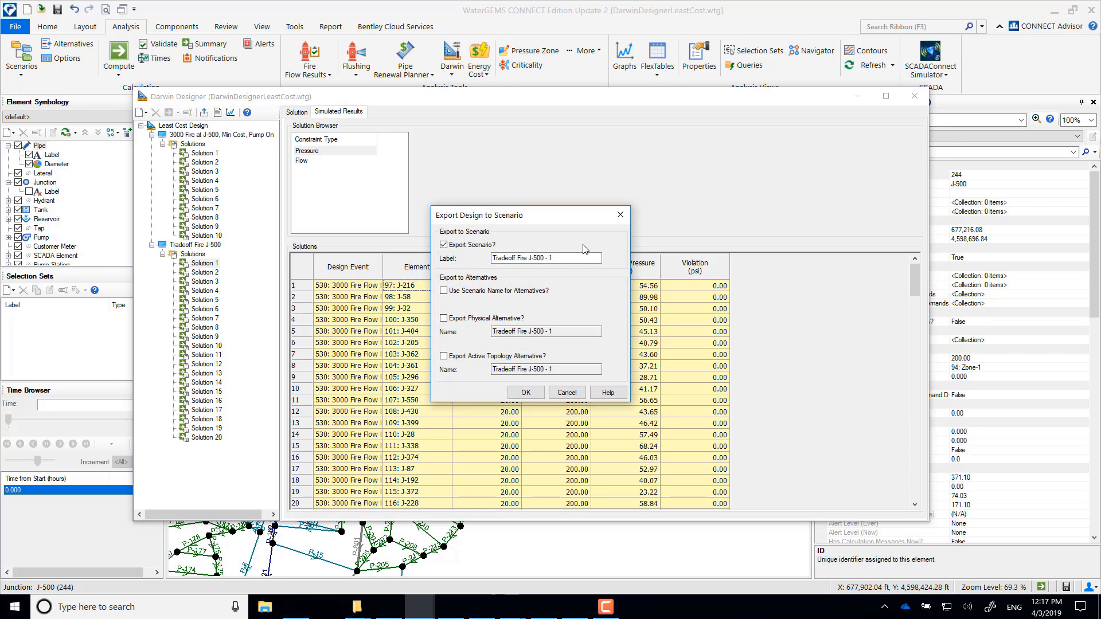
{"action": "triple_click", "coordinate": [565, 258]}
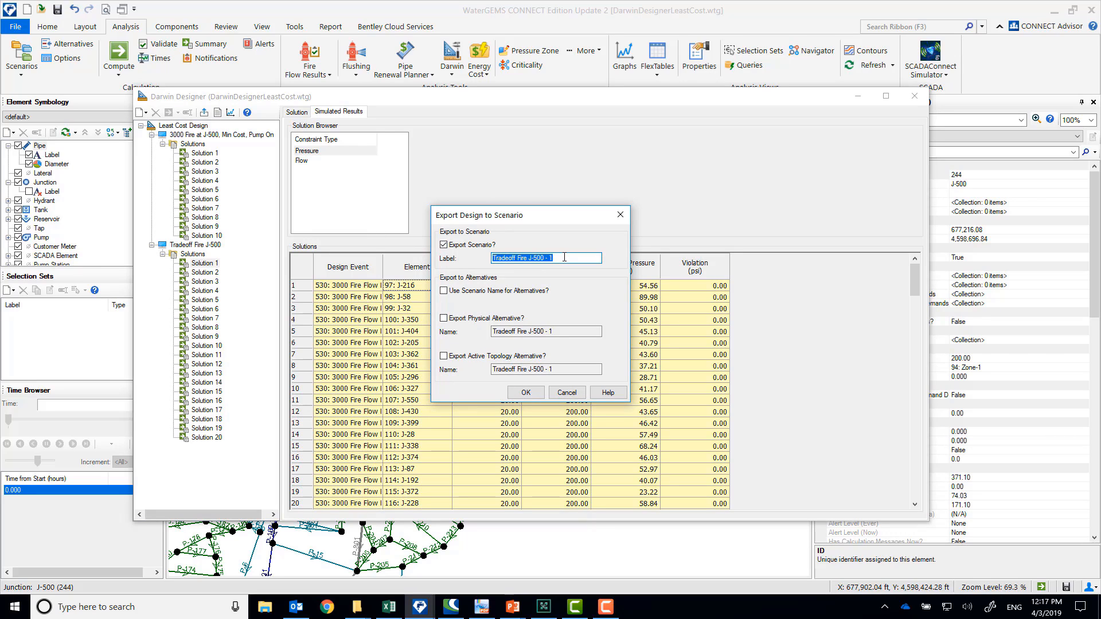
{"action": "left_click", "coordinate": [567, 257]}
{"action": "left_click", "coordinate": [450, 292]}
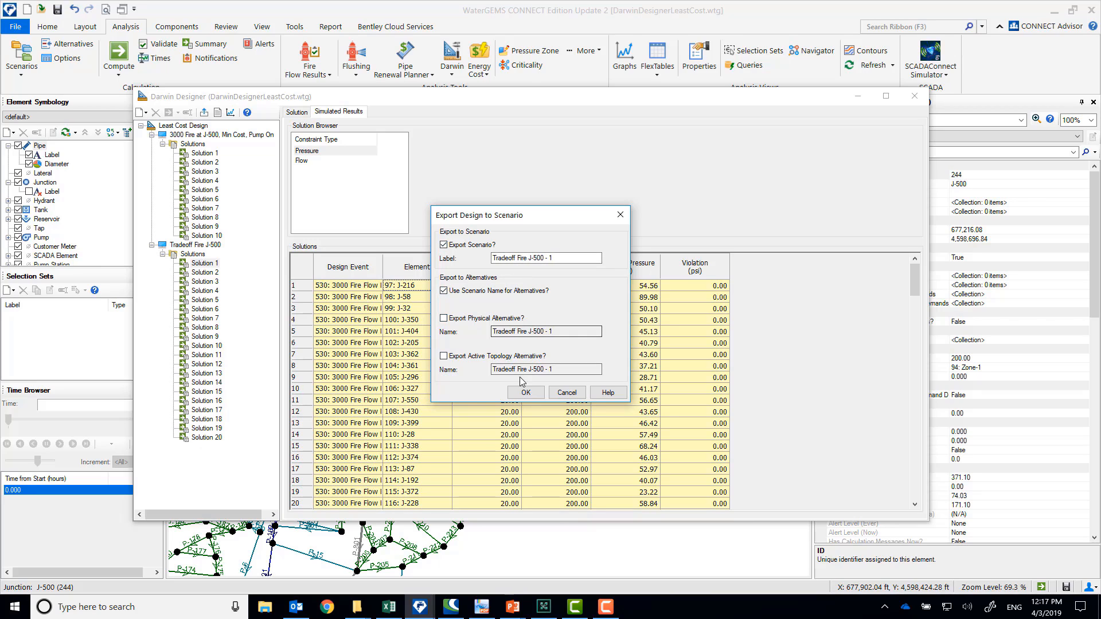
{"action": "left_click", "coordinate": [526, 394]}
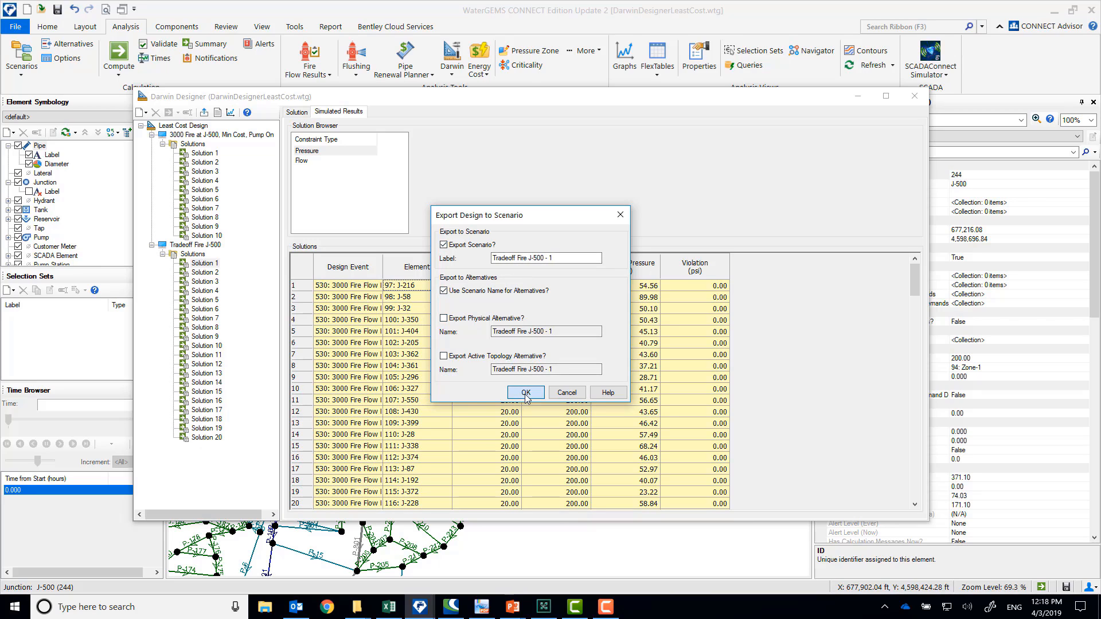
Export the tradeoff run's Solution 6 to a scenario labelled Tradeoff Fire J-500 - 6, using the scenario name for alternatives
{"action": "left_click", "coordinate": [204, 309]}
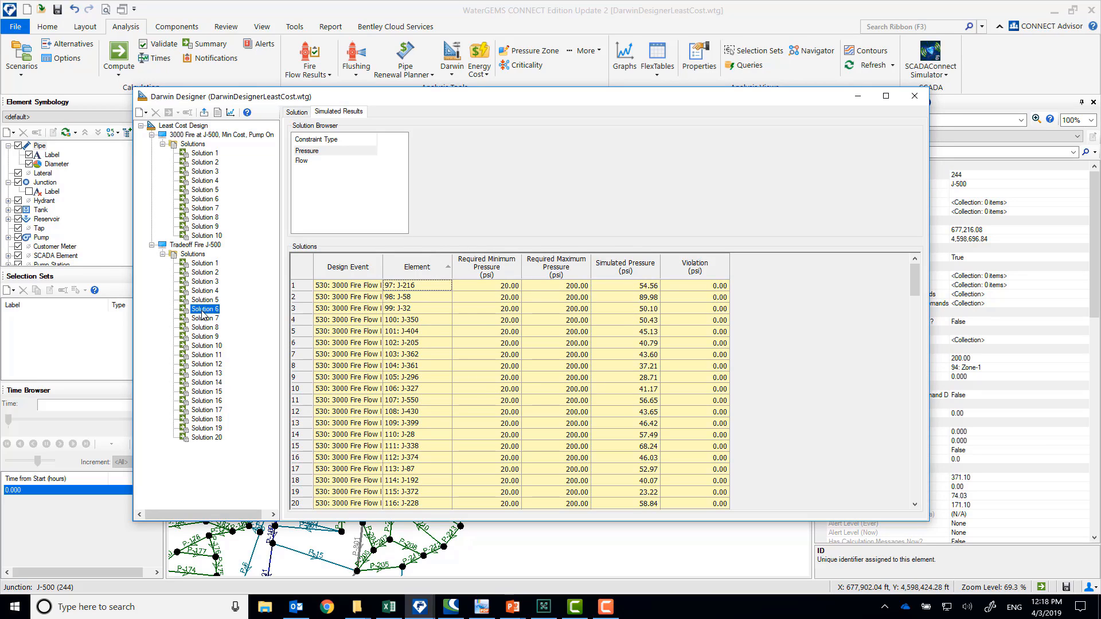
{"action": "left_click", "coordinate": [204, 112]}
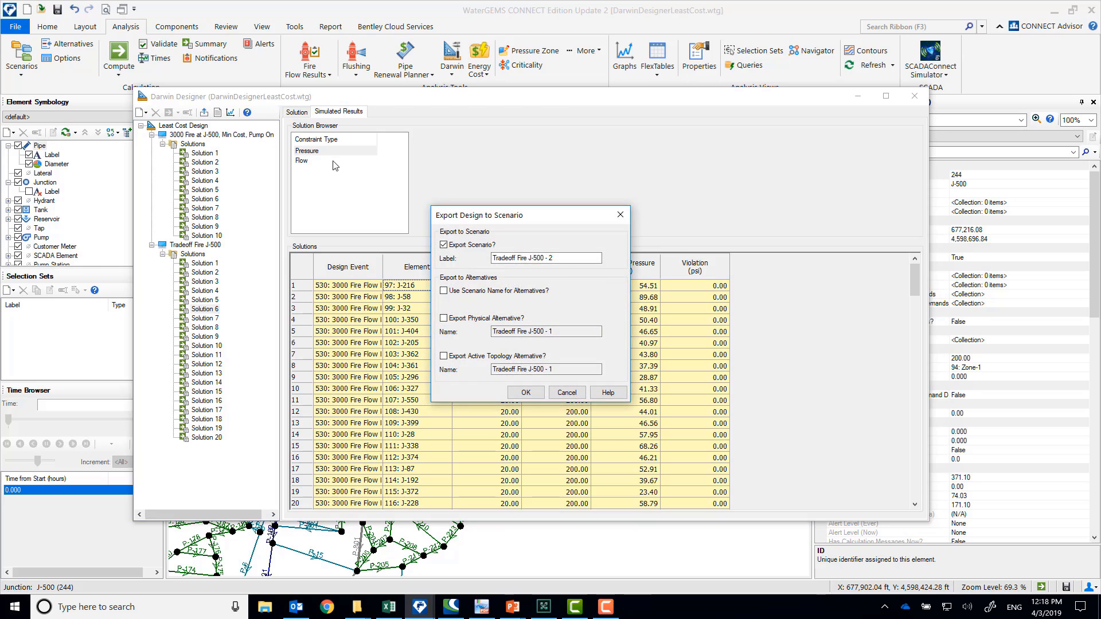
{"action": "left_click", "coordinate": [562, 257]}
{"action": "key", "text": "BackSpace"}
{"action": "type", "text": "6"}
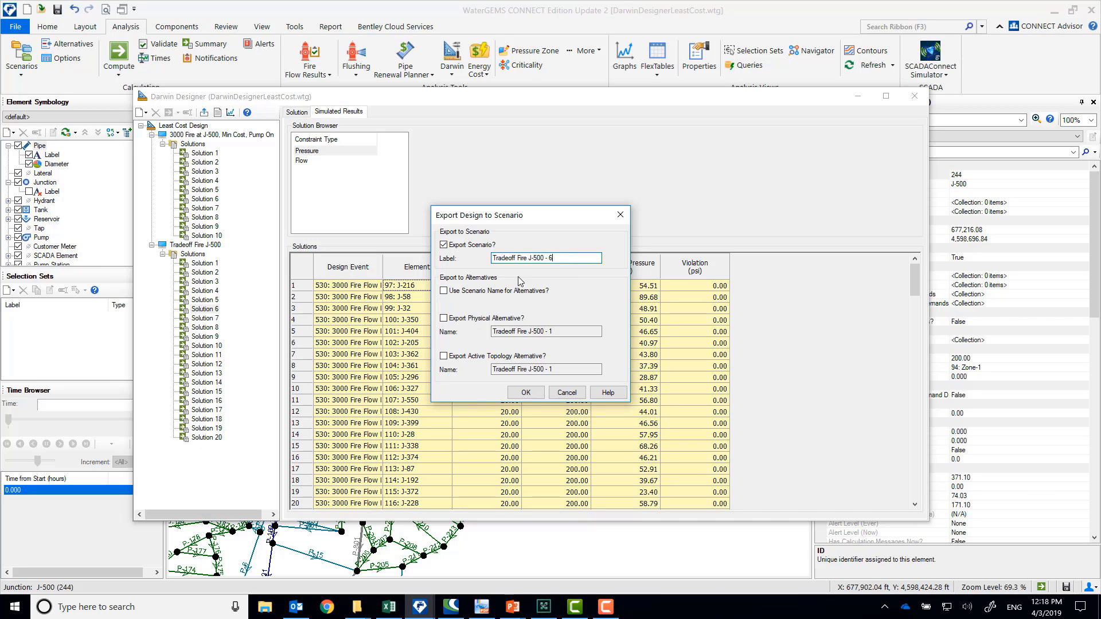
{"action": "left_click", "coordinate": [524, 393]}
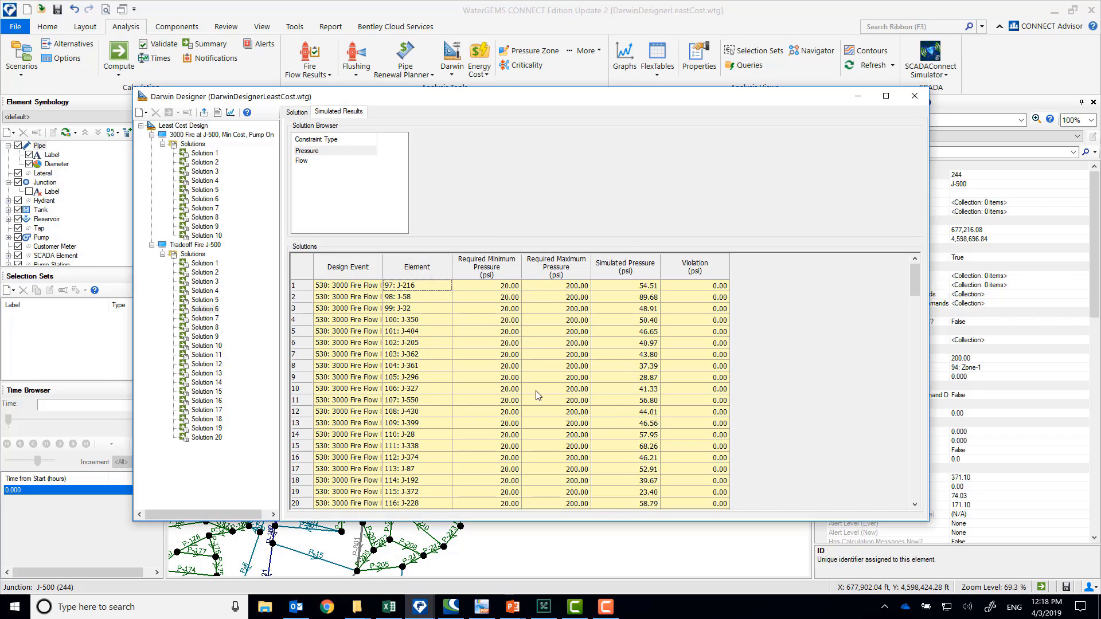
Compute the network with Tradeoff Fire J-500 - 1 as the current scenario, and return to Darwin Designer
{"action": "left_click", "coordinate": [915, 96]}
{"action": "left_click", "coordinate": [250, 121]}
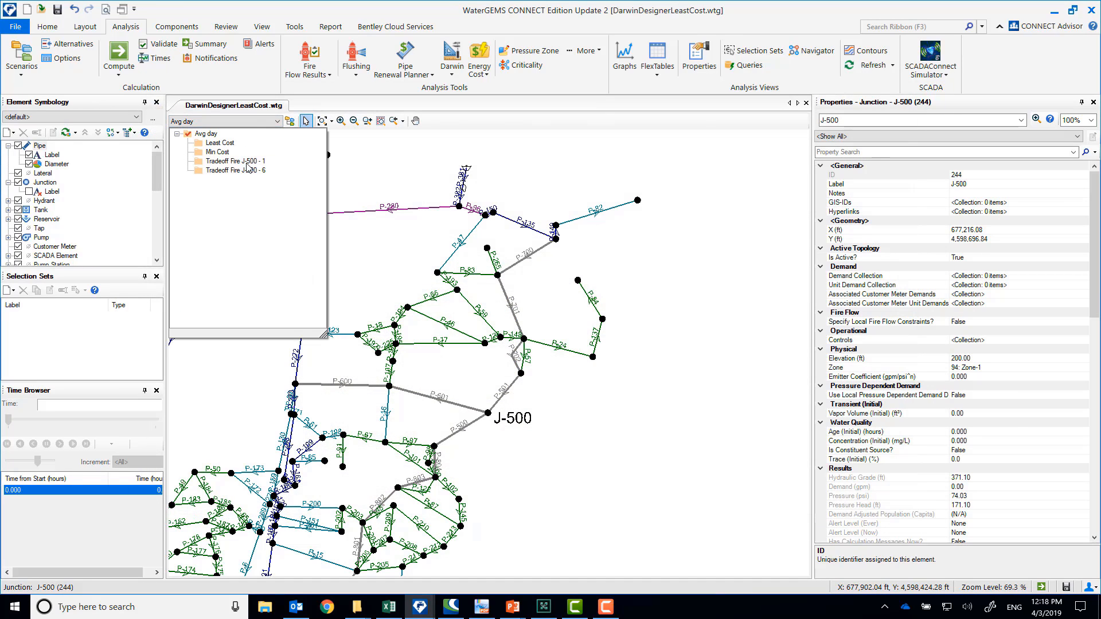
{"action": "left_click", "coordinate": [248, 163]}
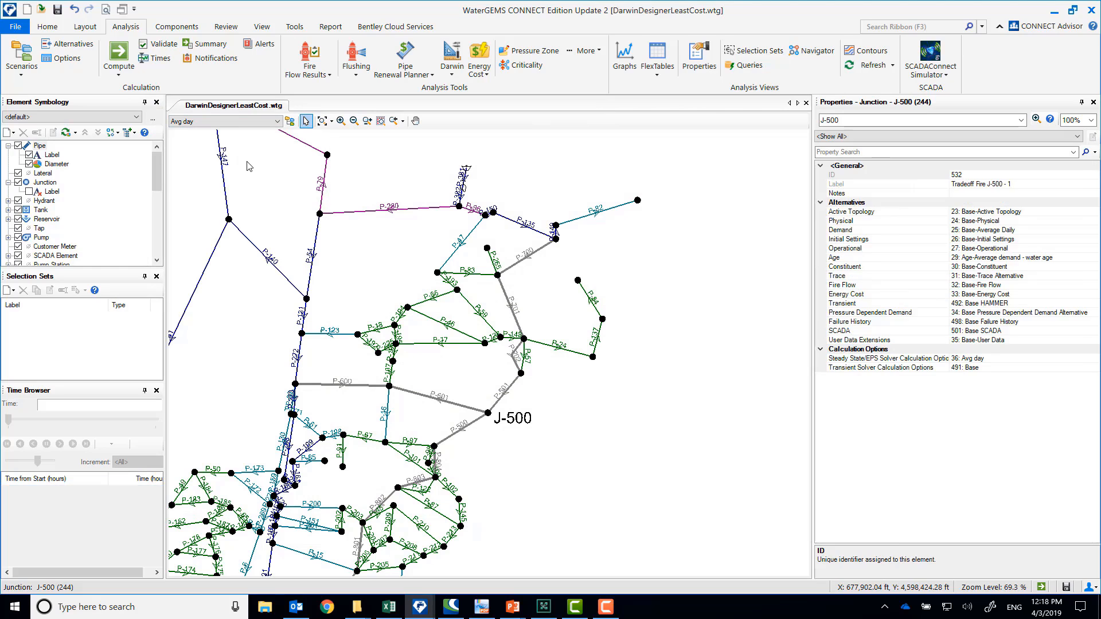
{"action": "left_click", "coordinate": [119, 55]}
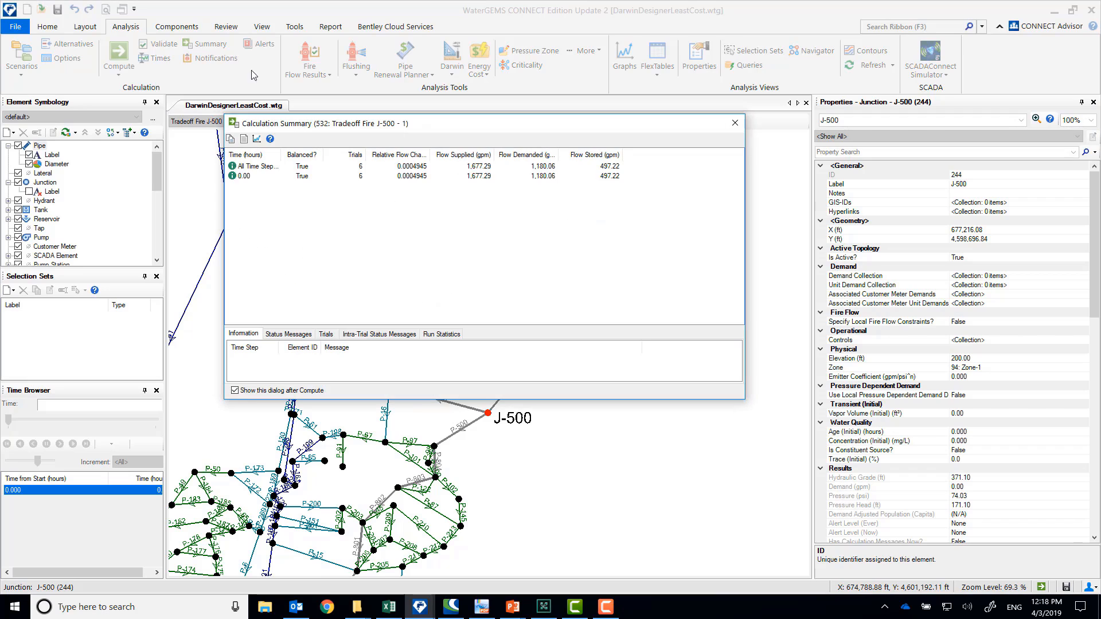
{"action": "left_click", "coordinate": [737, 127]}
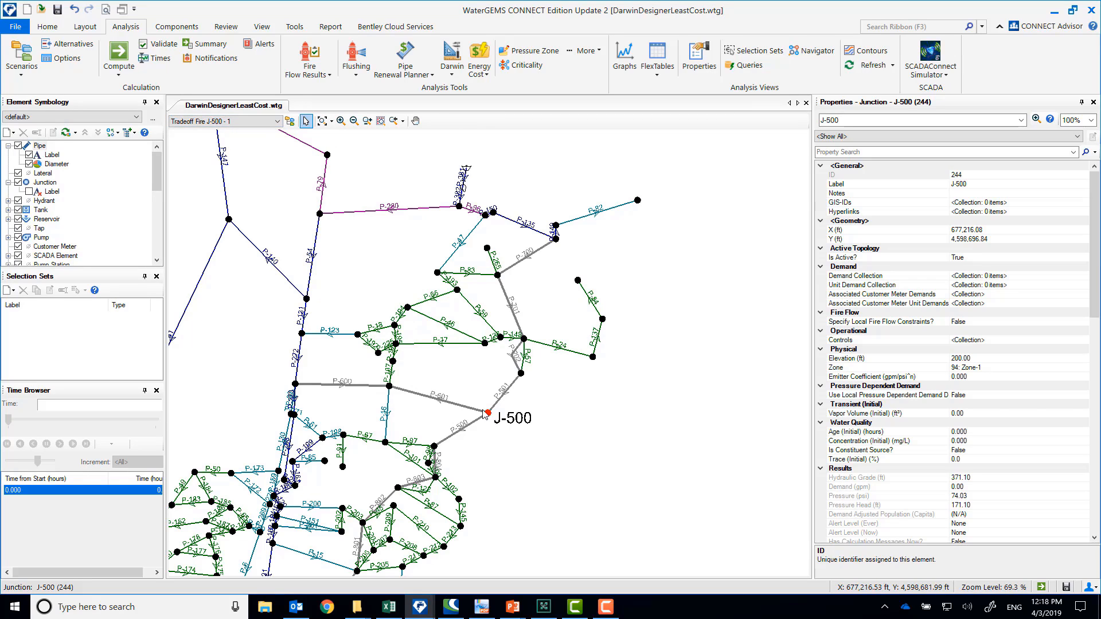
{"action": "left_click", "coordinate": [452, 66]}
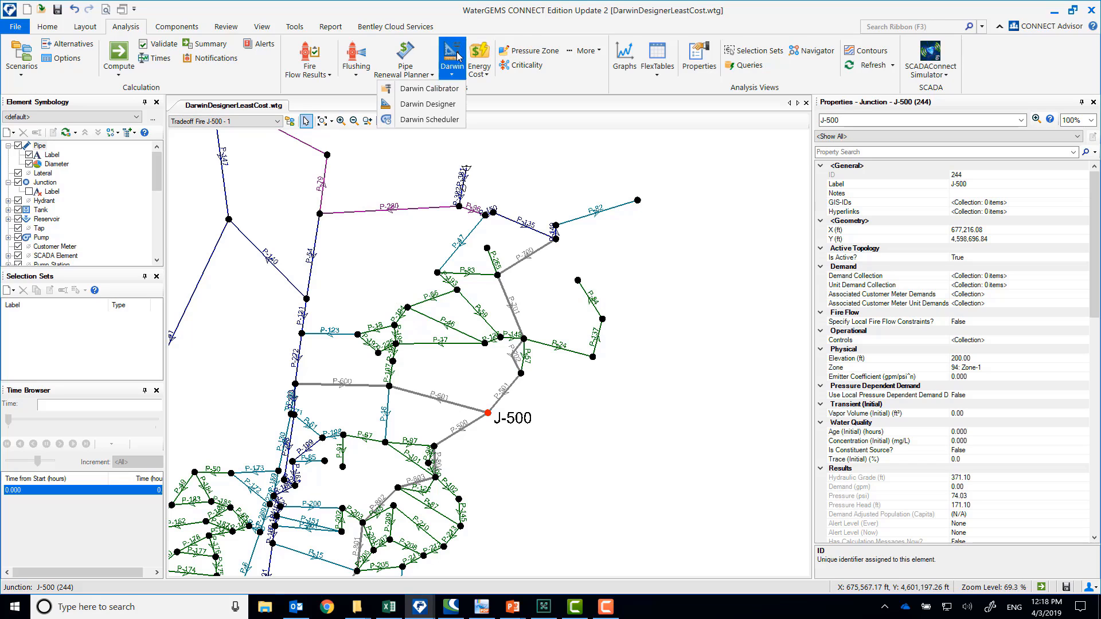
{"action": "left_click", "coordinate": [436, 105]}
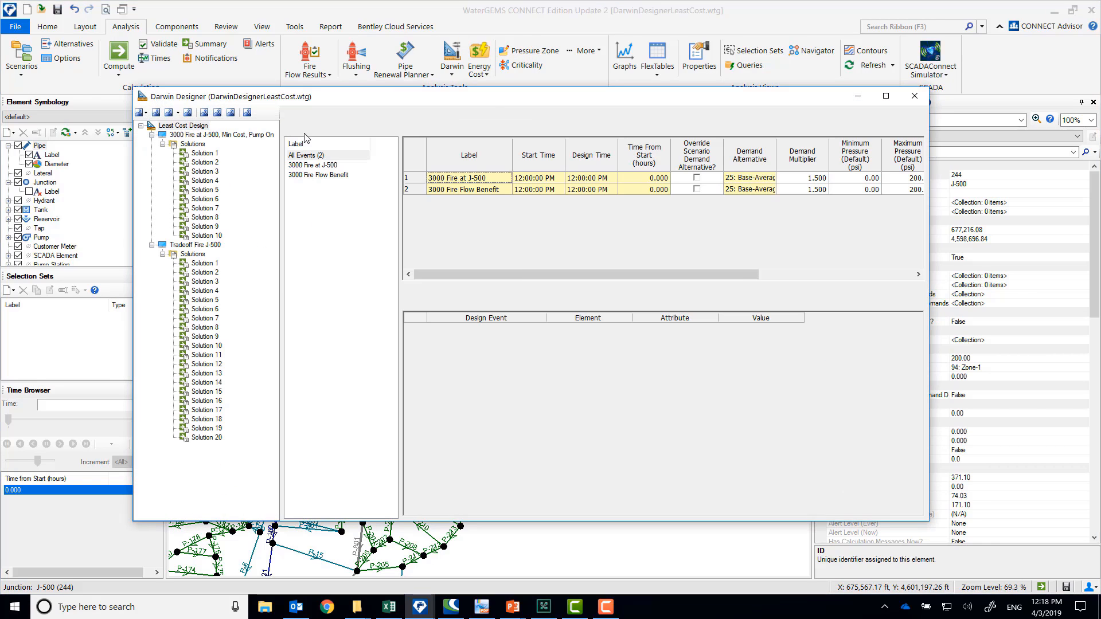
{"action": "left_click", "coordinate": [206, 273]}
{"action": "left_click", "coordinate": [205, 112]}
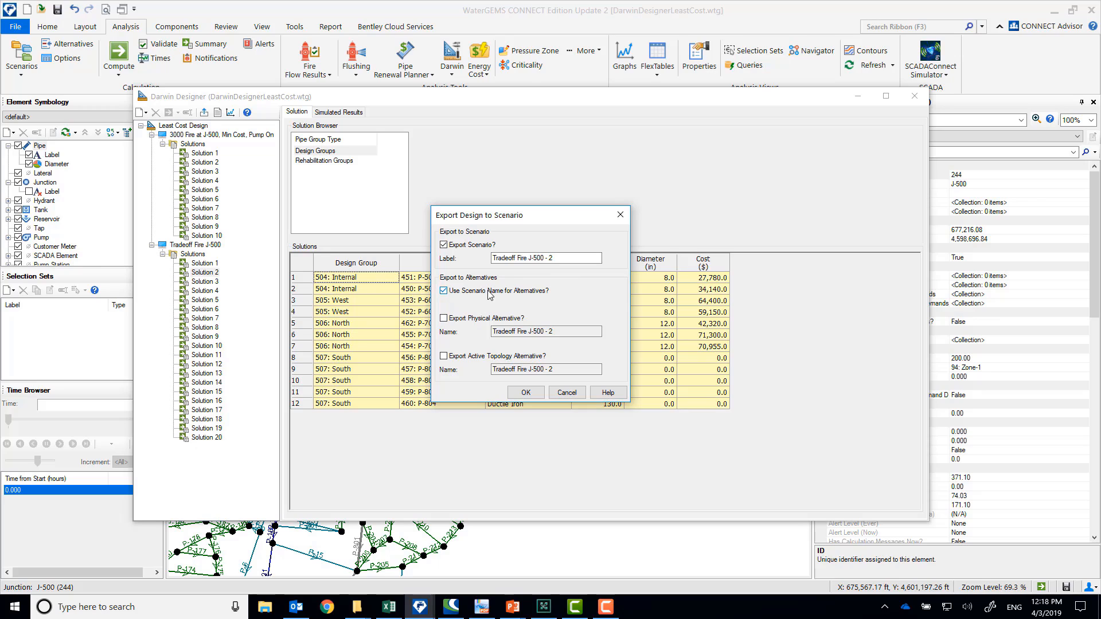
{"action": "left_click", "coordinate": [472, 322]}
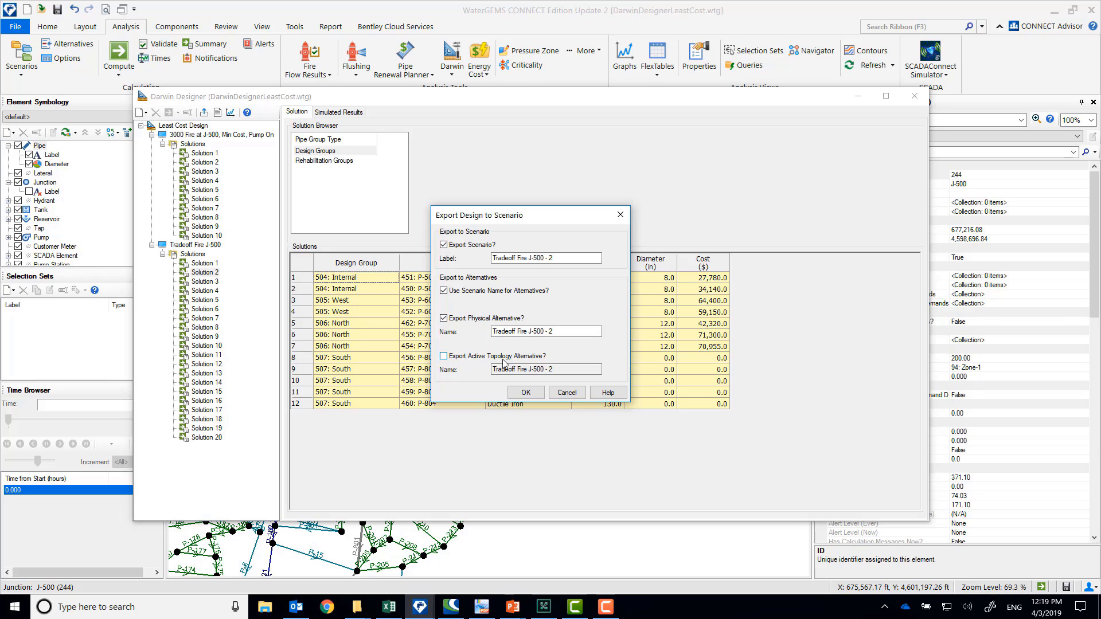
{"action": "left_click", "coordinate": [444, 356]}
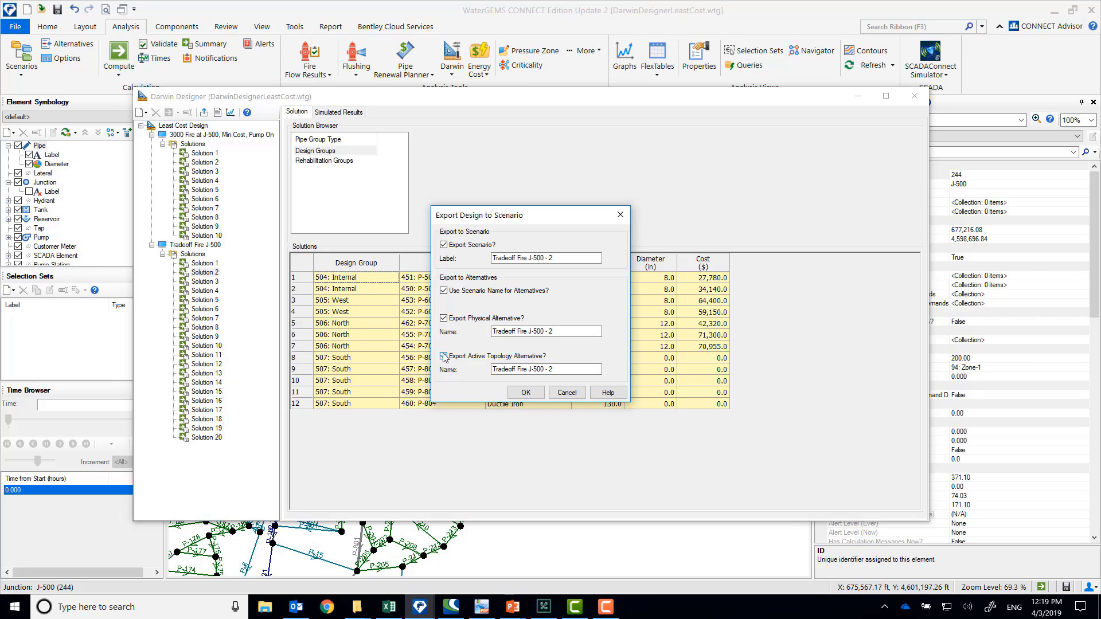
{"action": "left_click", "coordinate": [566, 393]}
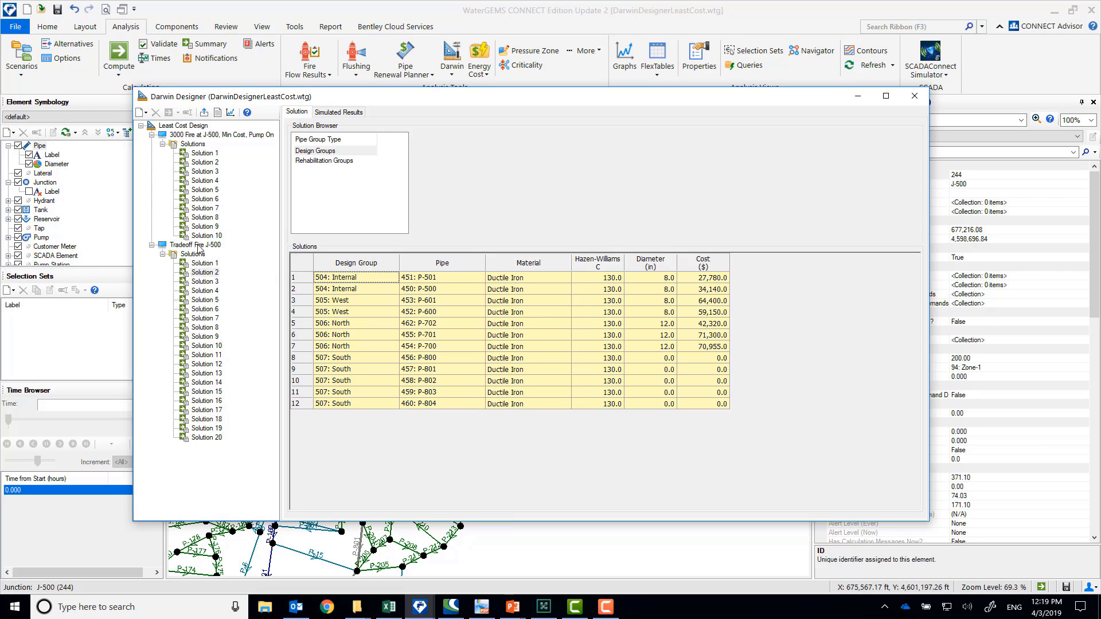
Export the minimum-cost run's Solution 1 to a scenario with physical and active topology alternatives, using the scenario name for both
{"action": "left_click", "coordinate": [202, 153]}
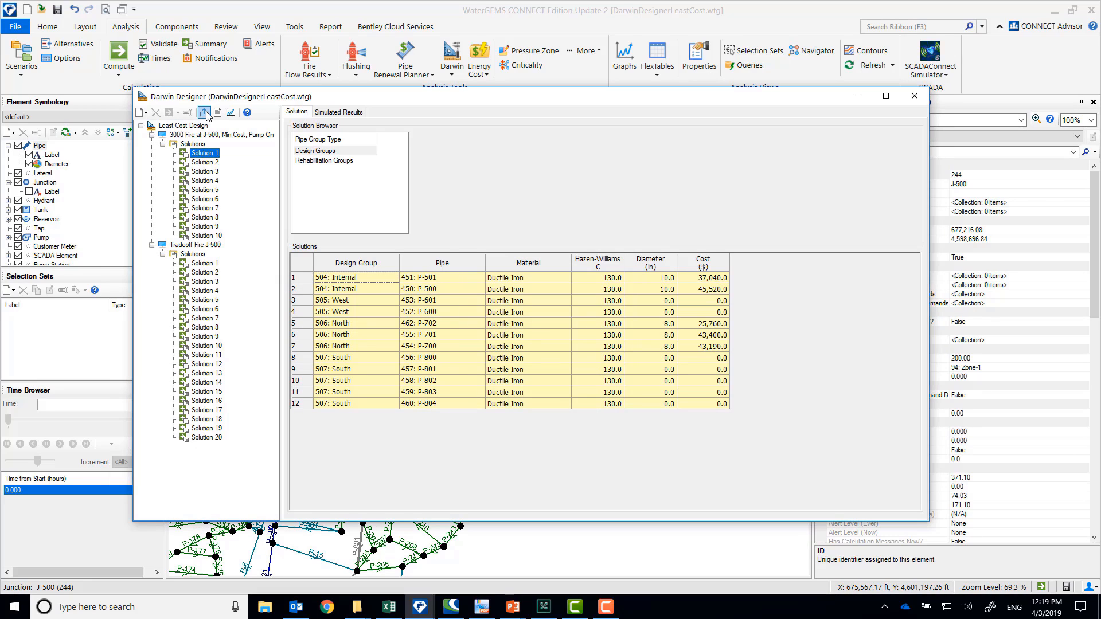
{"action": "left_click", "coordinate": [204, 113]}
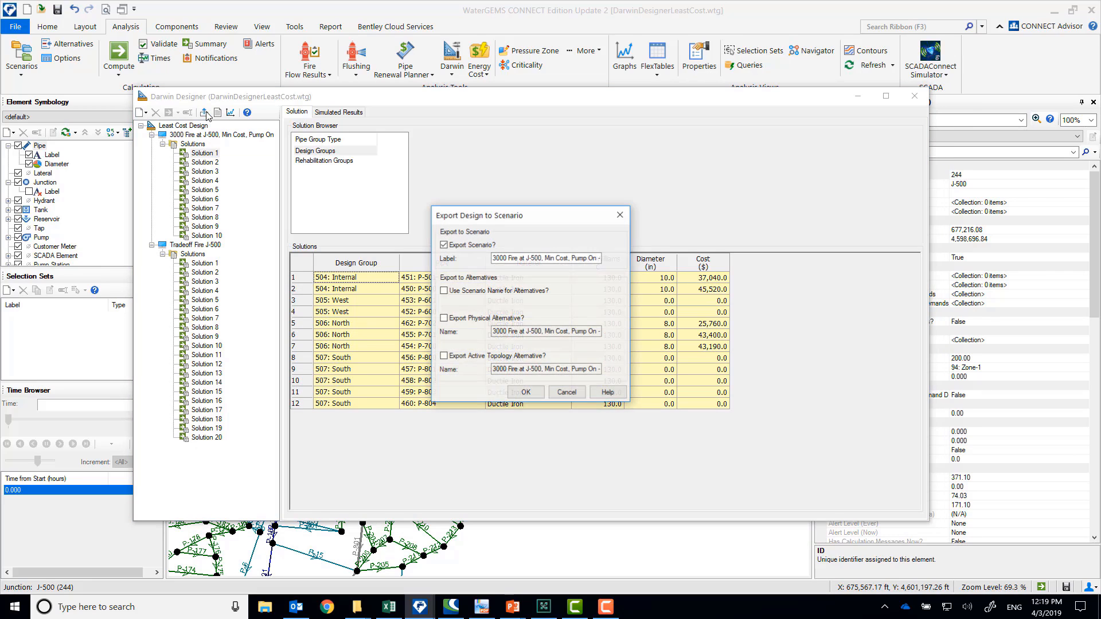
{"action": "left_click", "coordinate": [444, 291]}
{"action": "left_click", "coordinate": [444, 318]}
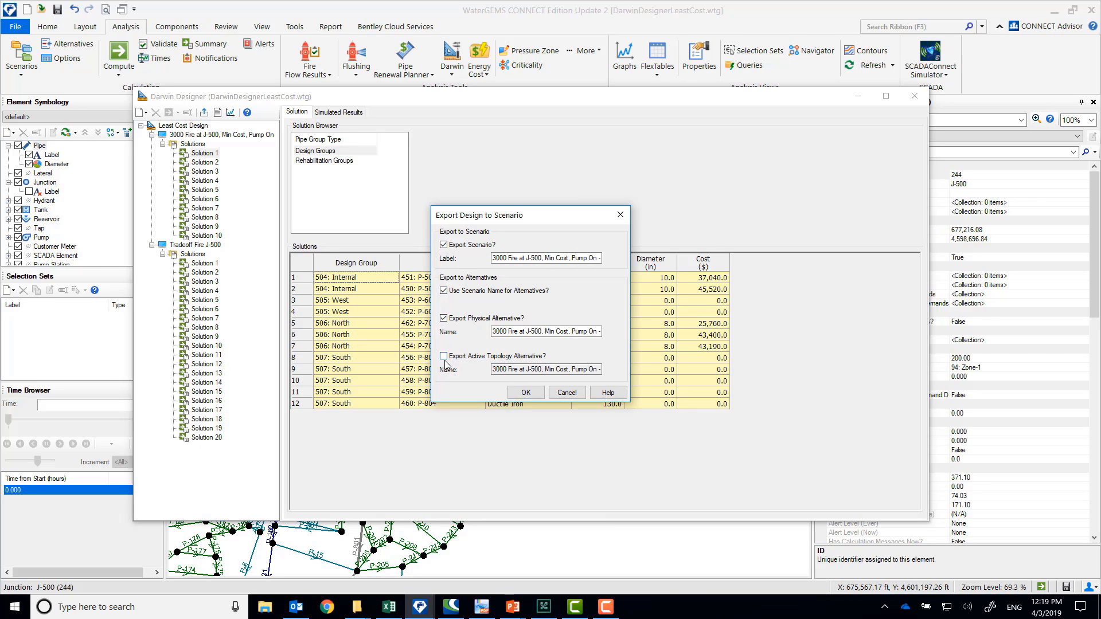
{"action": "left_click", "coordinate": [444, 356]}
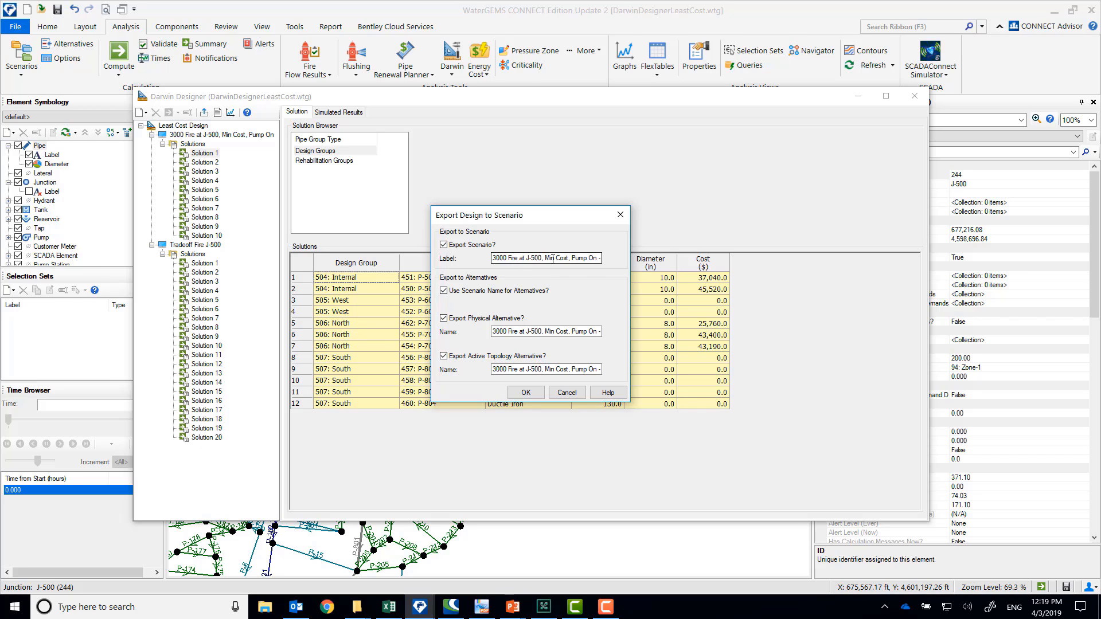
{"action": "left_click", "coordinate": [525, 394]}
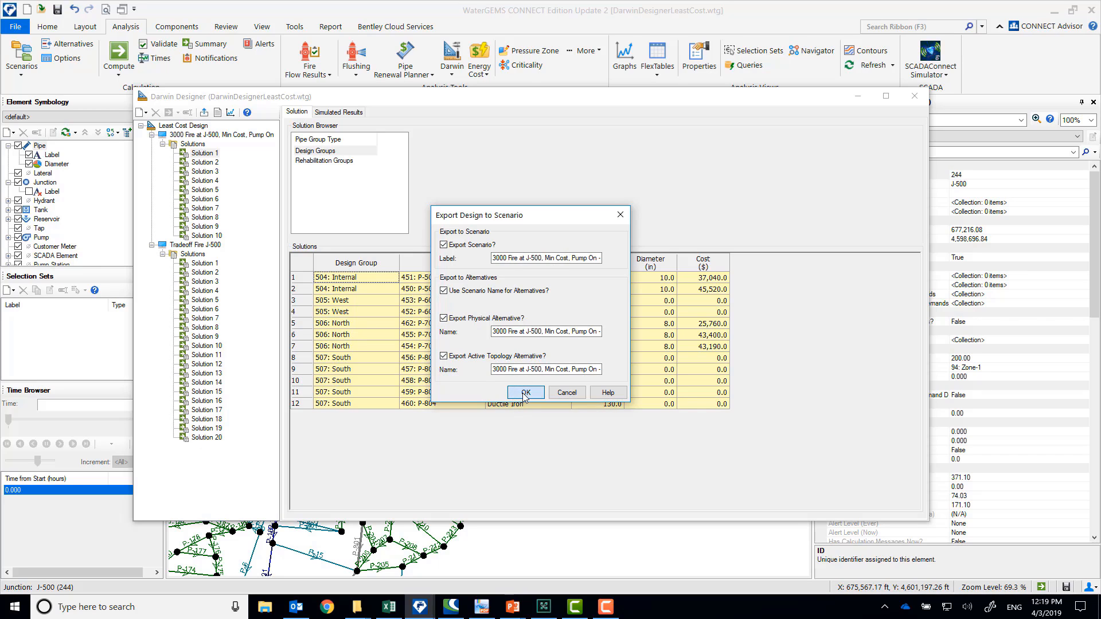
Export the tradeoff run's Solution 1 as scenario Tradeoff Fire J-500 - Solution 1, with physical and active topology alternatives named after the scenario
{"action": "left_click", "coordinate": [205, 263]}
{"action": "left_click", "coordinate": [203, 113]}
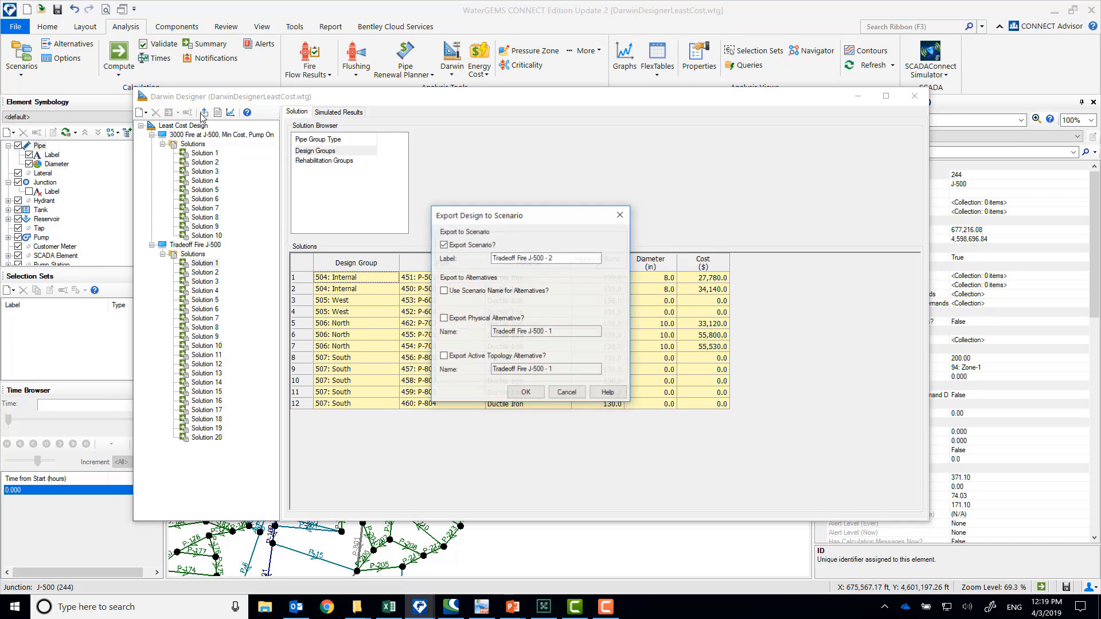
{"action": "left_click", "coordinate": [444, 290]}
{"action": "left_click", "coordinate": [444, 319]}
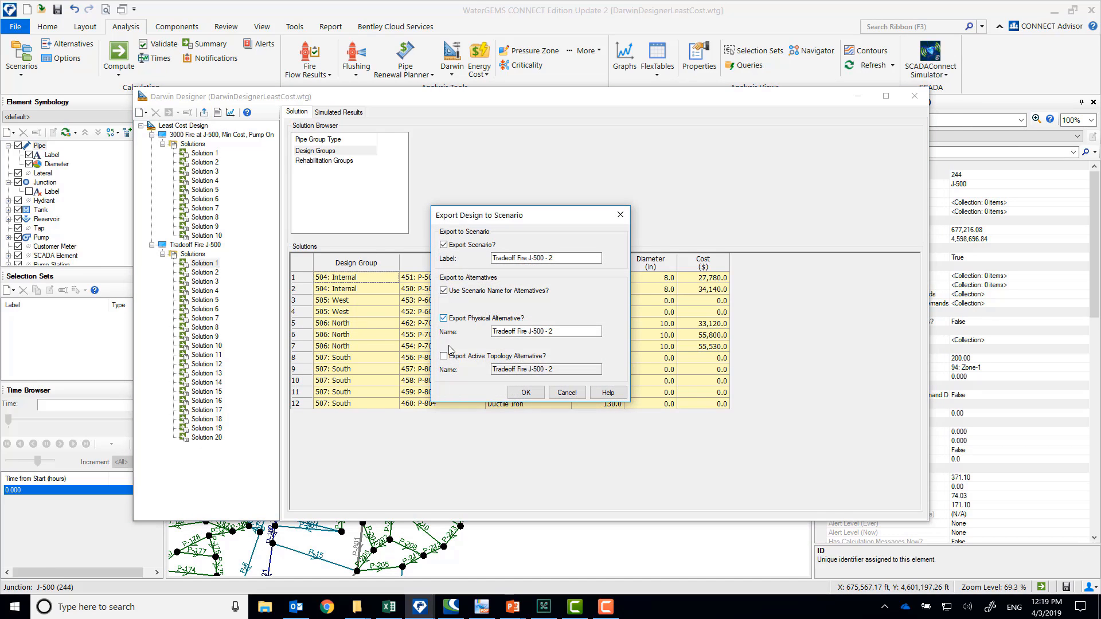
{"action": "left_click", "coordinate": [445, 356]}
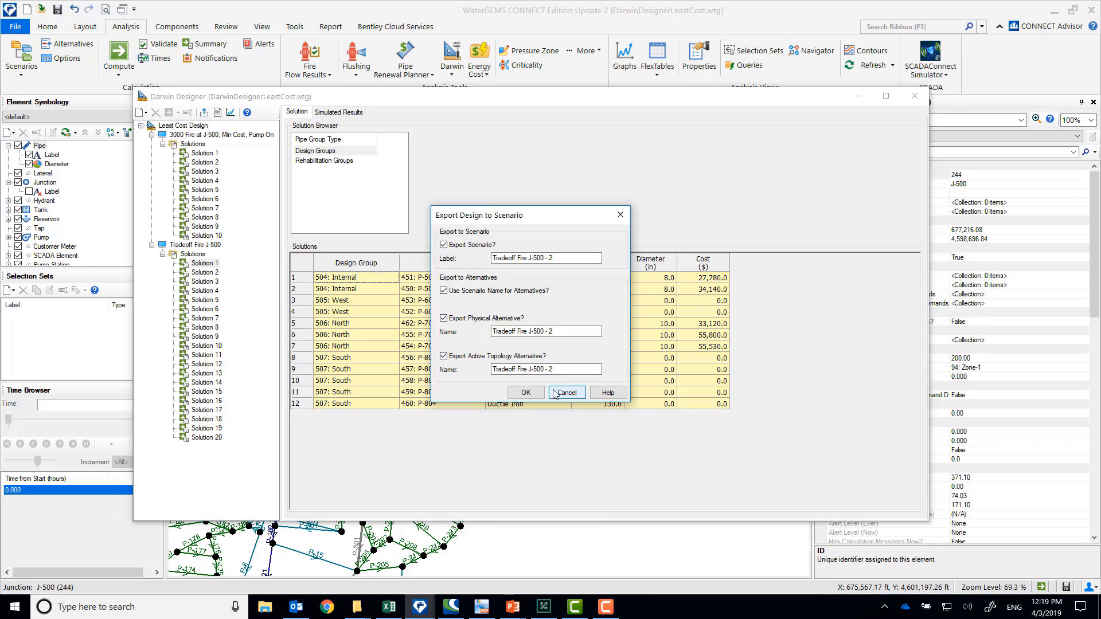
{"action": "left_click", "coordinate": [570, 255]}
{"action": "left_click", "coordinate": [569, 255]}
{"action": "type", "text": "Solution"}
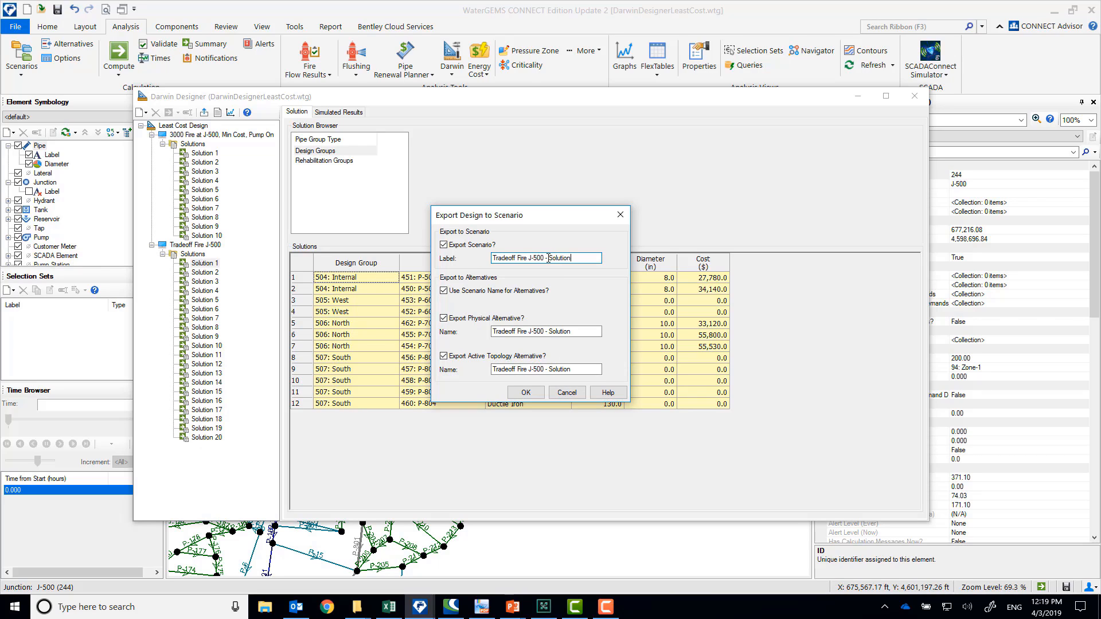
{"action": "type", "text": "1"}
{"action": "left_click", "coordinate": [527, 395]}
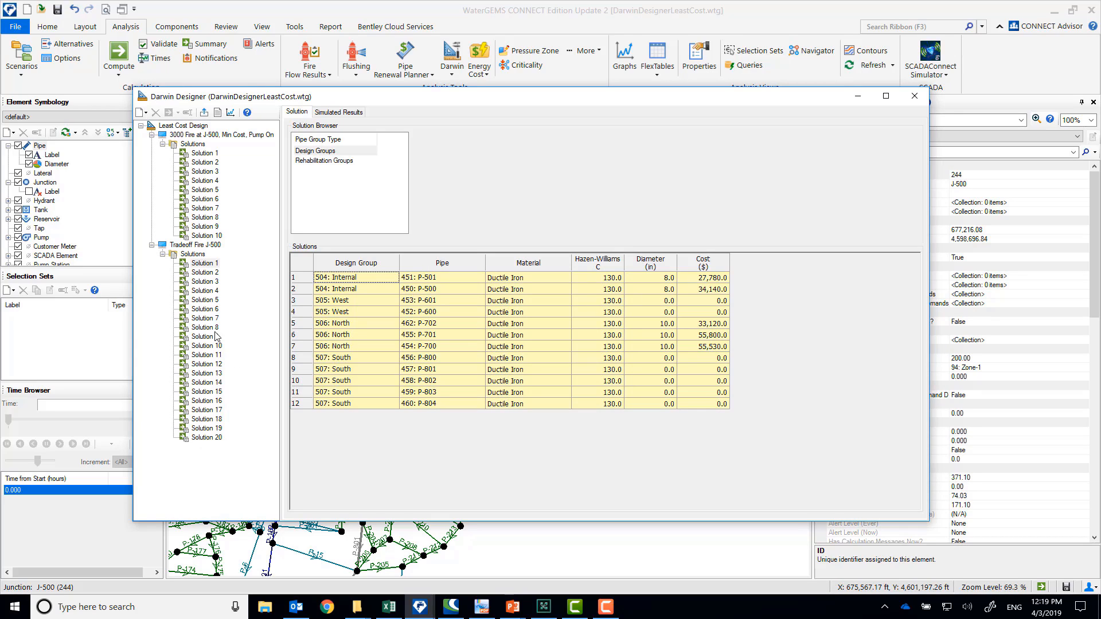
Export the tradeoff run's Solution 6 as scenario Tradeoff Fire J-500 - Solution 6, using the scenario name for its alternatives, and minimize Darwin Designer
{"action": "left_click", "coordinate": [207, 309]}
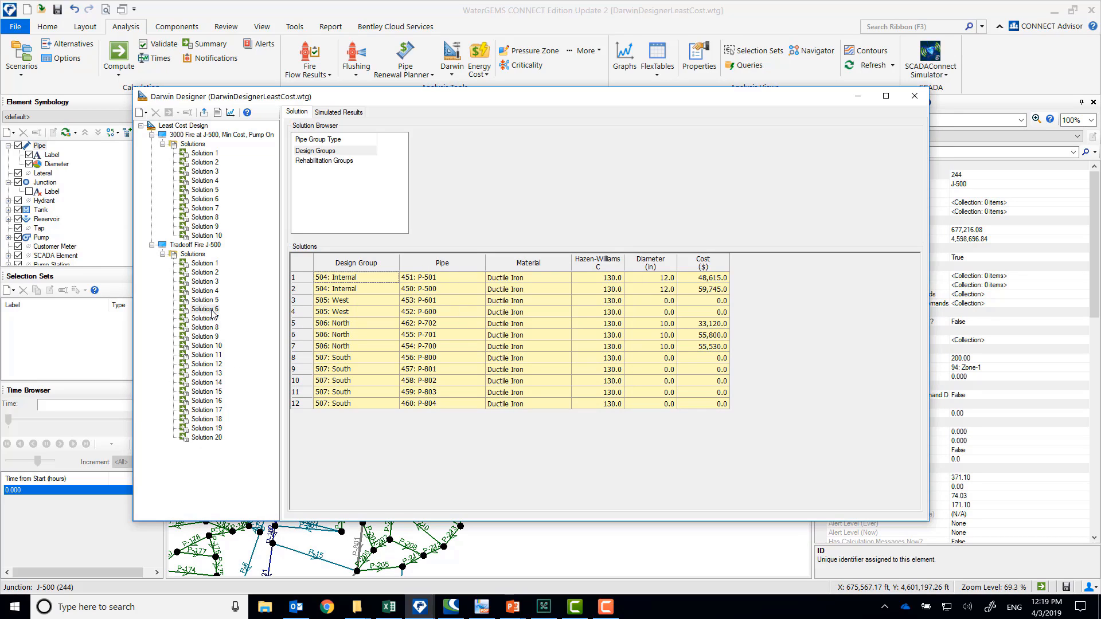
{"action": "left_click", "coordinate": [204, 113]}
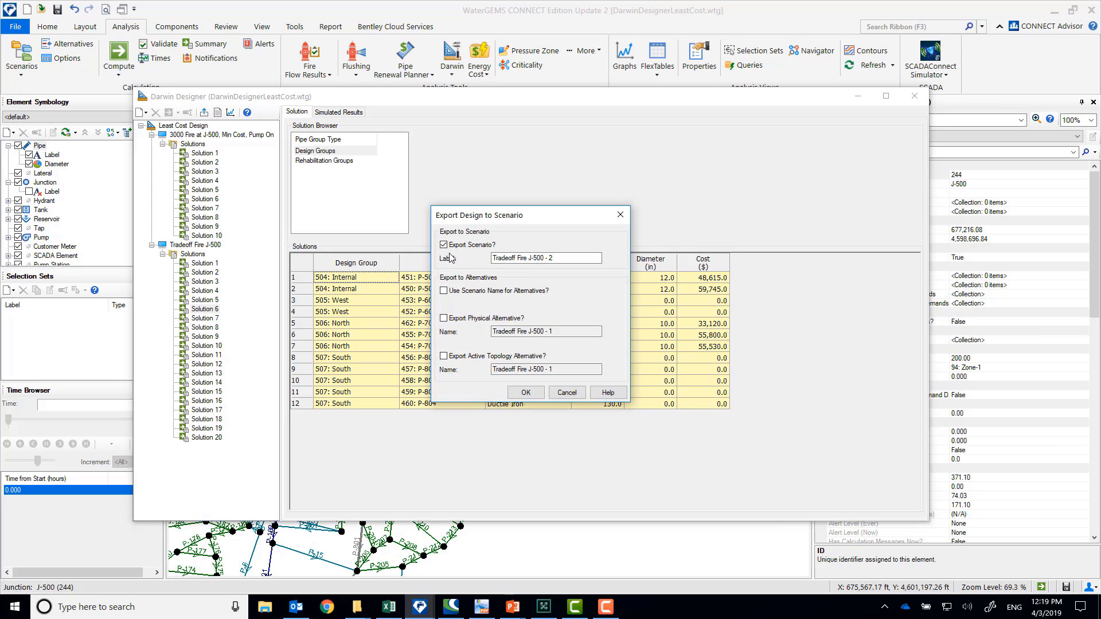
{"action": "left_click", "coordinate": [568, 258]}
{"action": "left_click", "coordinate": [554, 258]}
{"action": "key", "text": "BackSpace"}
{"action": "type", "text": "Solutio"}
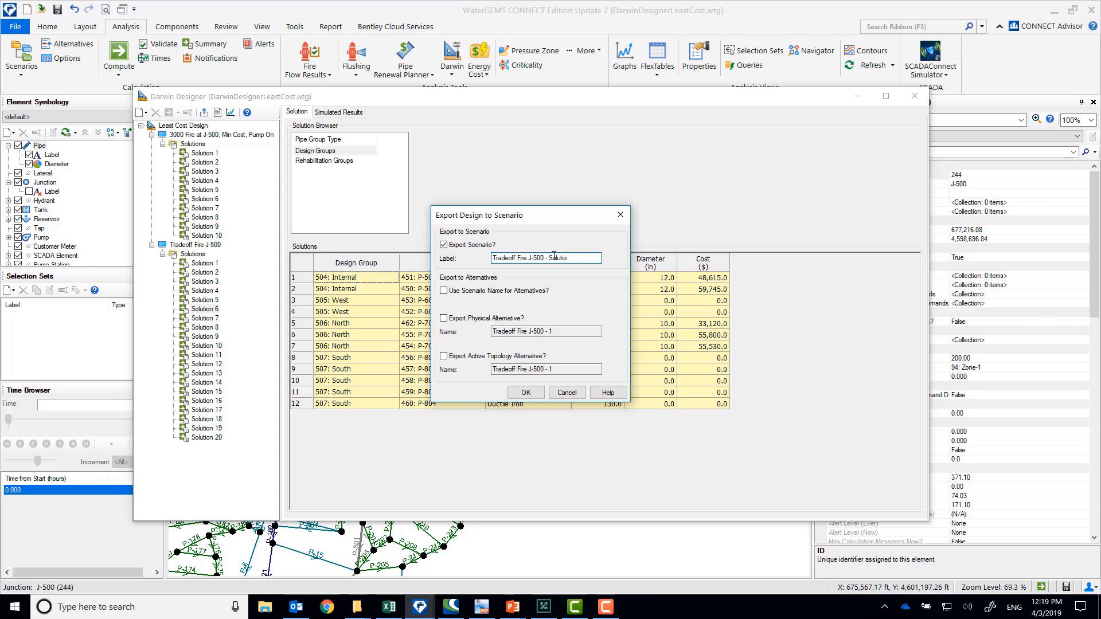
{"action": "type", "text": "n 6"}
{"action": "left_click", "coordinate": [444, 291]}
{"action": "left_click", "coordinate": [444, 318]}
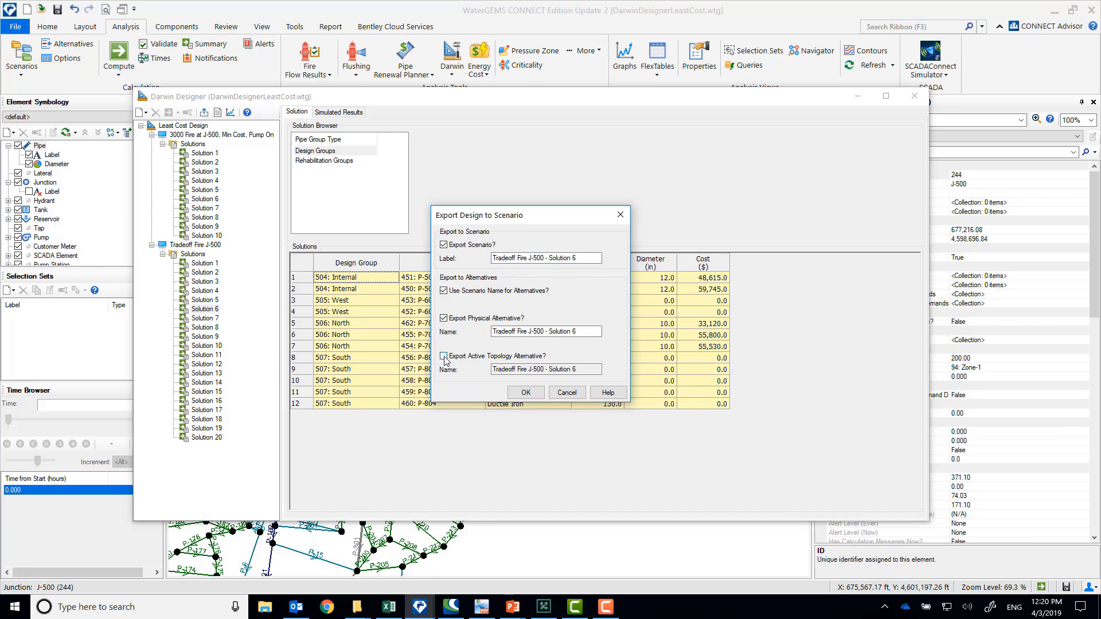
{"action": "left_click", "coordinate": [525, 393]}
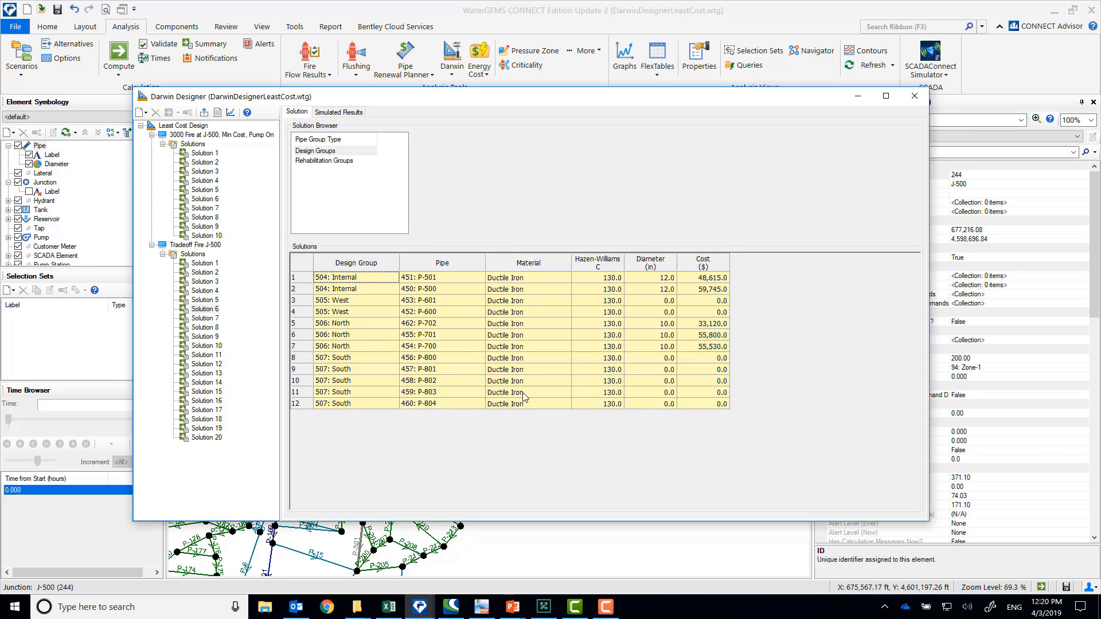
{"action": "left_click", "coordinate": [857, 97]}
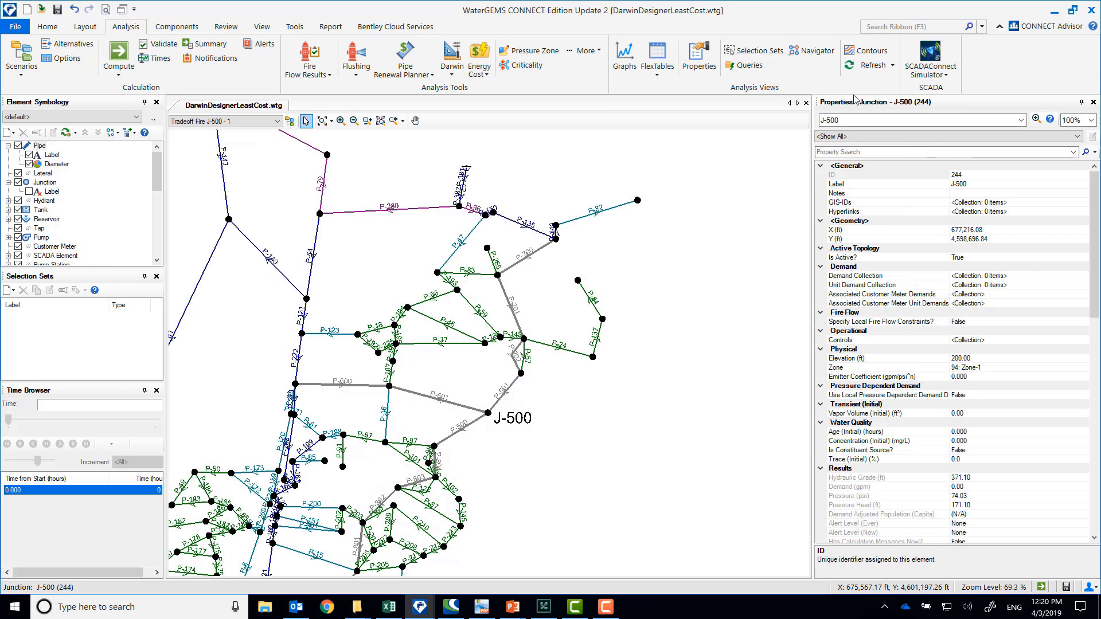
{"action": "left_click", "coordinate": [452, 62]}
{"action": "left_click", "coordinate": [449, 91]}
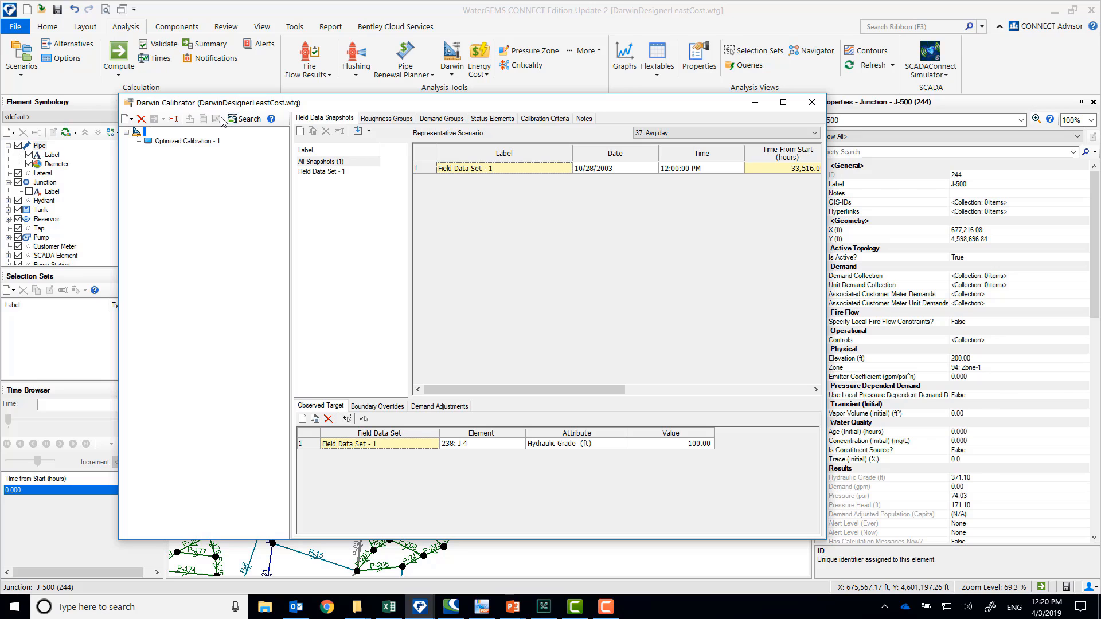
{"action": "left_click", "coordinate": [812, 102]}
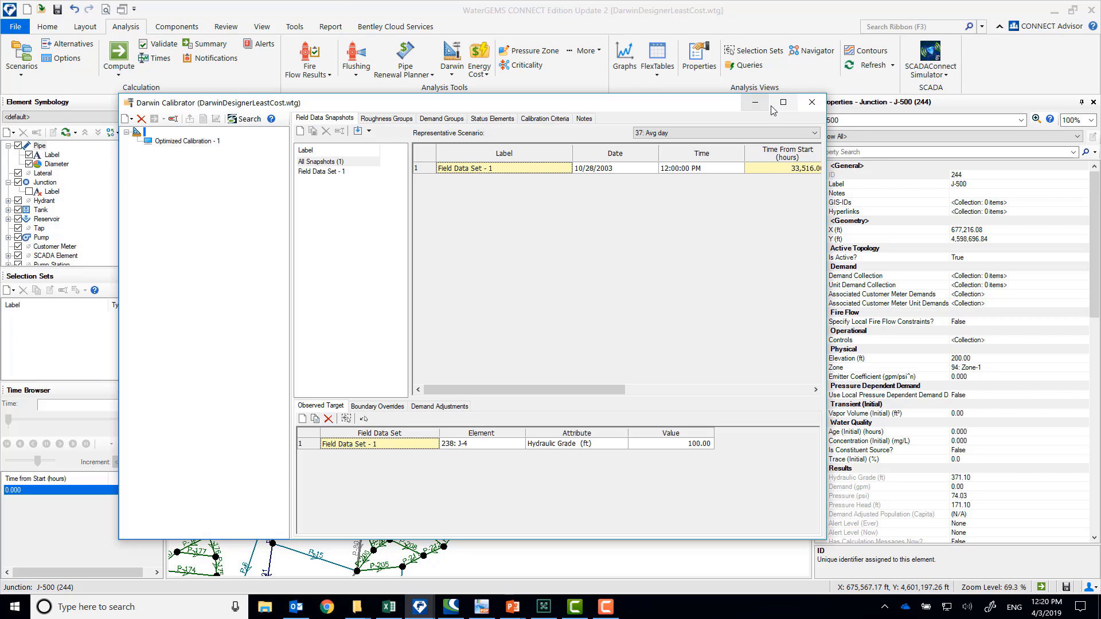
Make the exported scenario 3000 Fire at J-500, Min Cost, Pump On - 1 the current scenario
{"action": "left_click", "coordinate": [217, 121]}
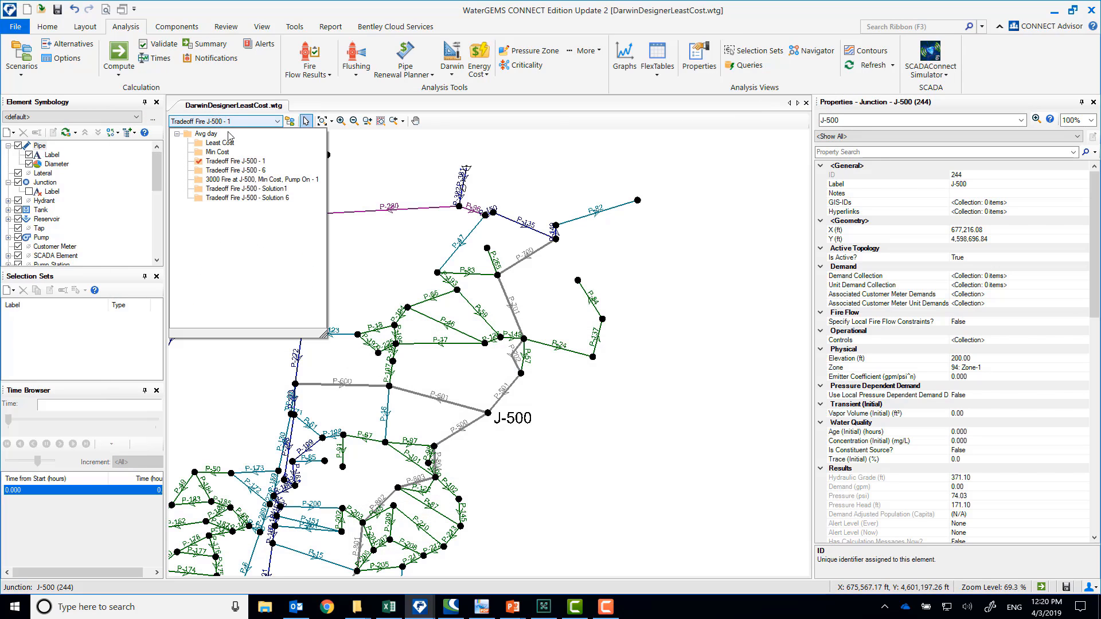
{"action": "left_click", "coordinate": [255, 180]}
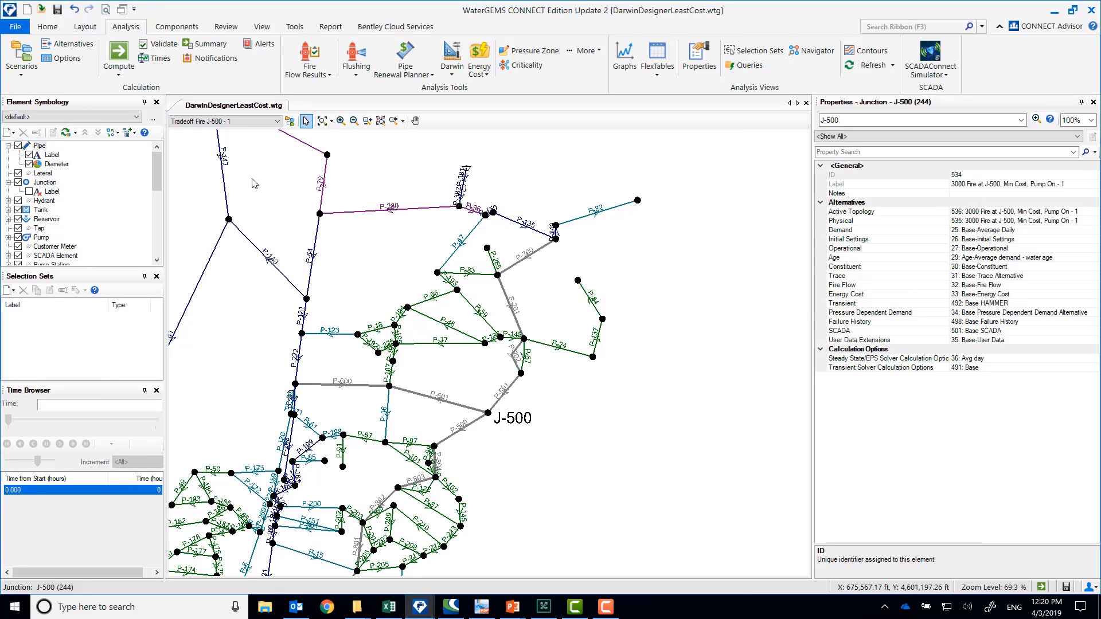
{"action": "left_click", "coordinate": [250, 123]}
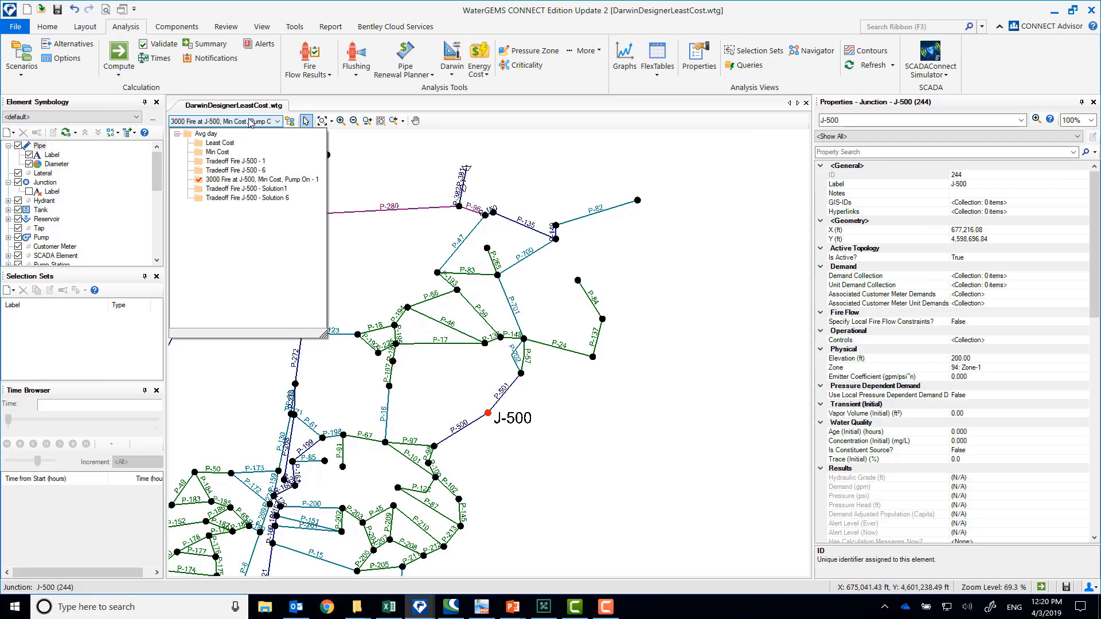
{"action": "left_click", "coordinate": [263, 176]}
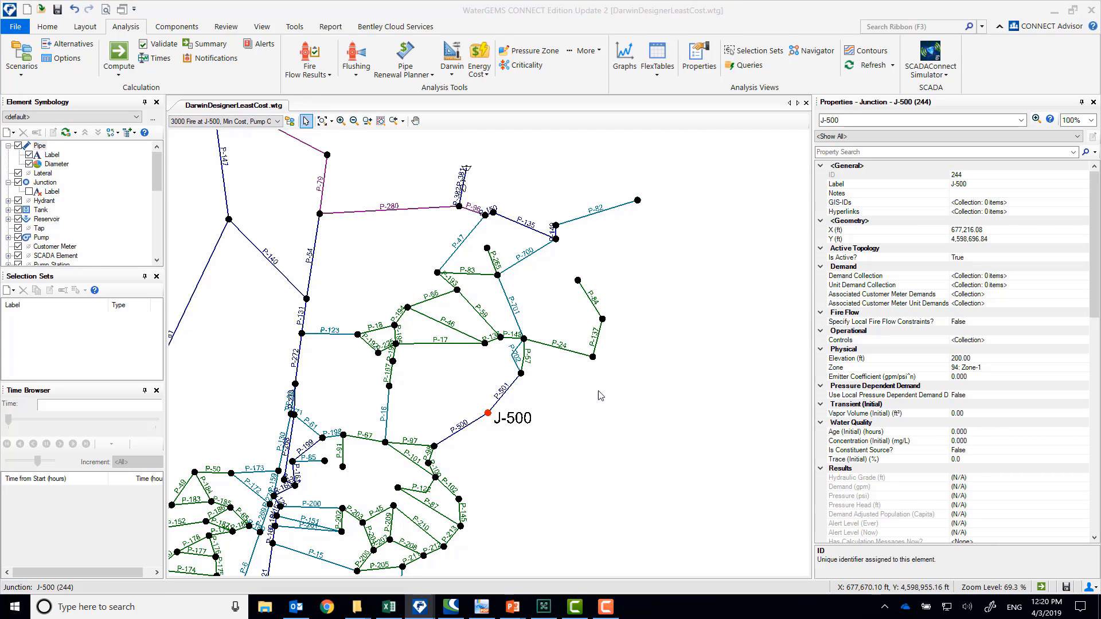
Inspect the diameters of new pipes P-501 and P-700 in the minimum-cost scenario
{"action": "left_click", "coordinate": [627, 409]}
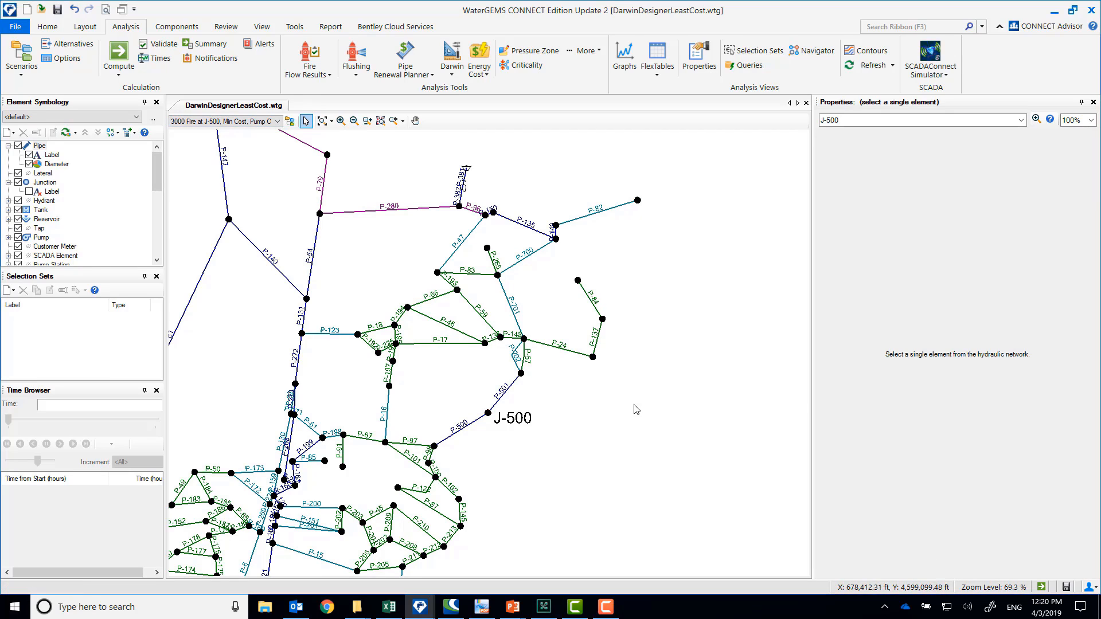
{"action": "scroll", "coordinate": [607, 437], "scroll_direction": "down", "scroll_amount": 3}
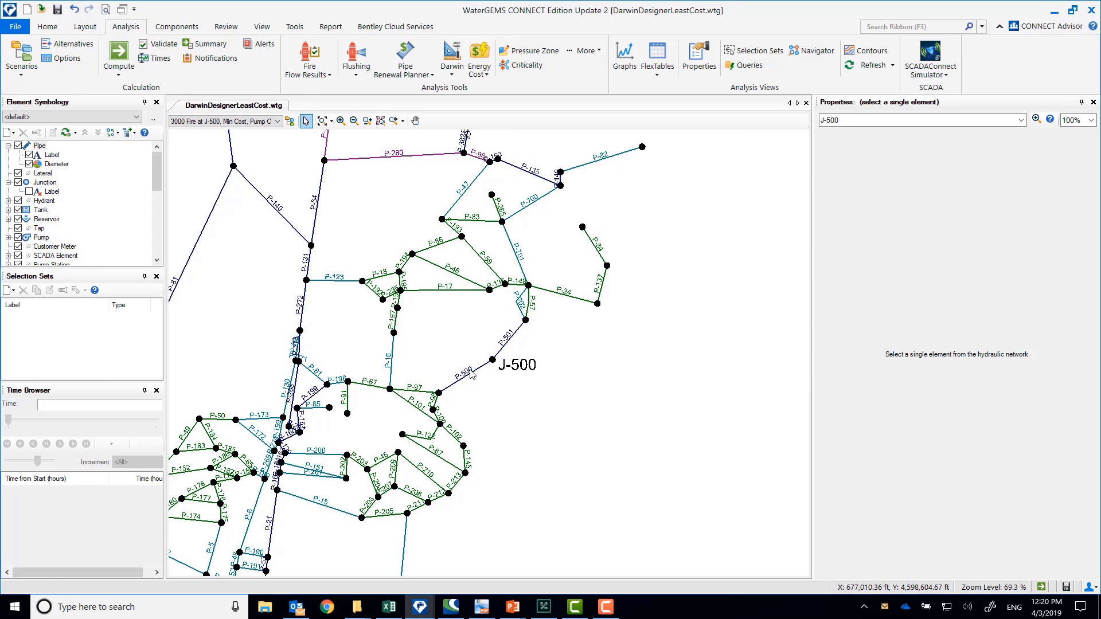
{"action": "left_click", "coordinate": [507, 344]}
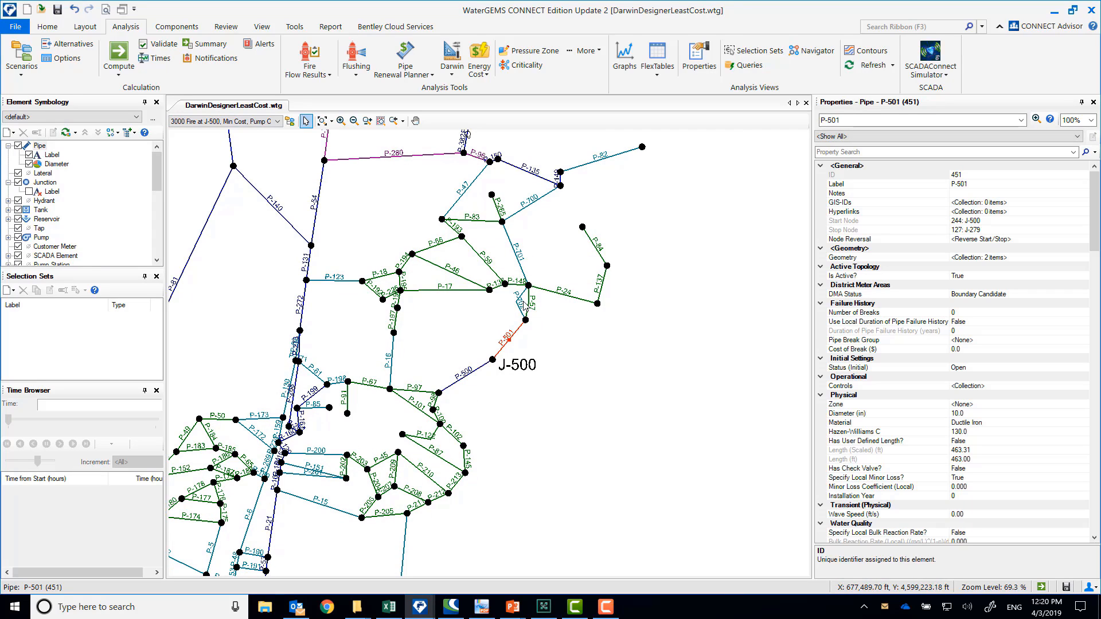
{"action": "left_click", "coordinate": [529, 205]}
Compute the minimum-cost scenario without the fire demand and check the calculated pressure at junction J-500
{"action": "left_click", "coordinate": [119, 53]}
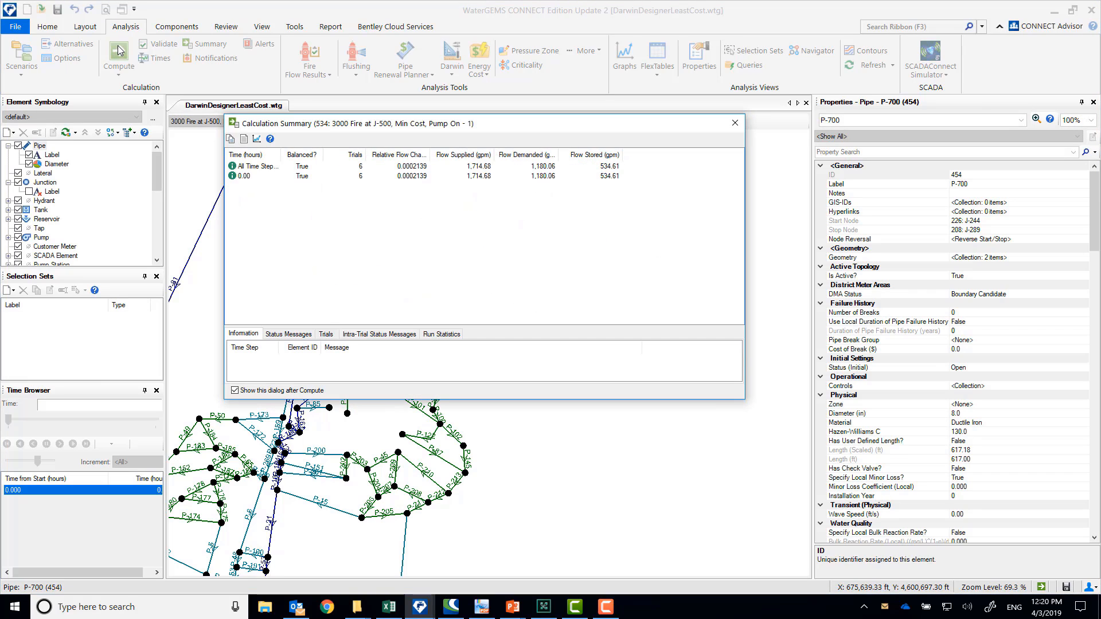
{"action": "left_click", "coordinate": [736, 123]}
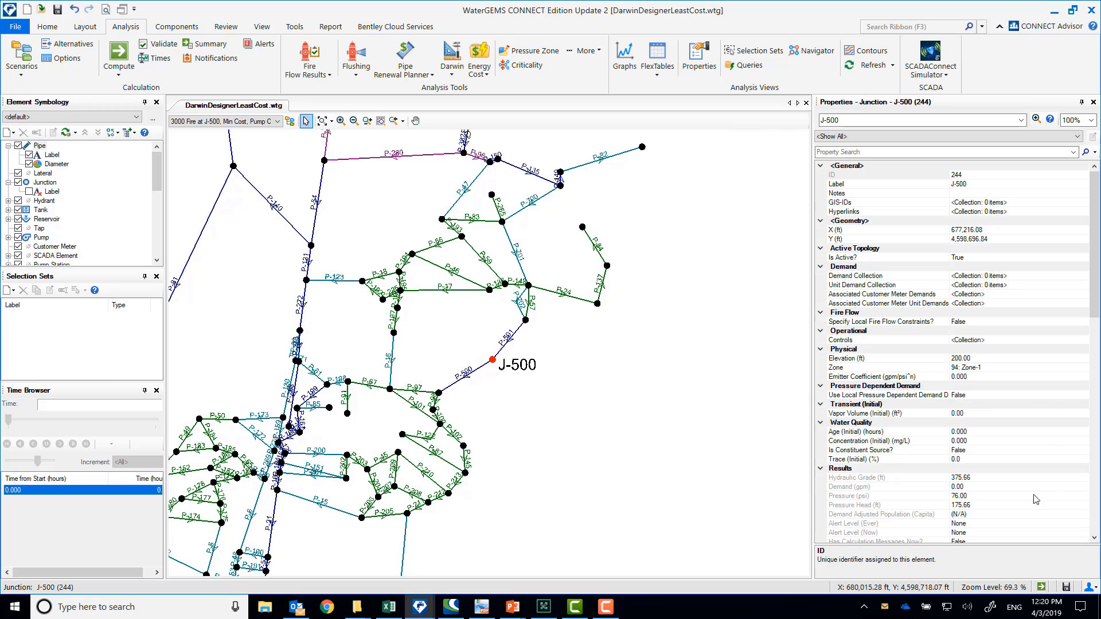
{"action": "left_click", "coordinate": [990, 497]}
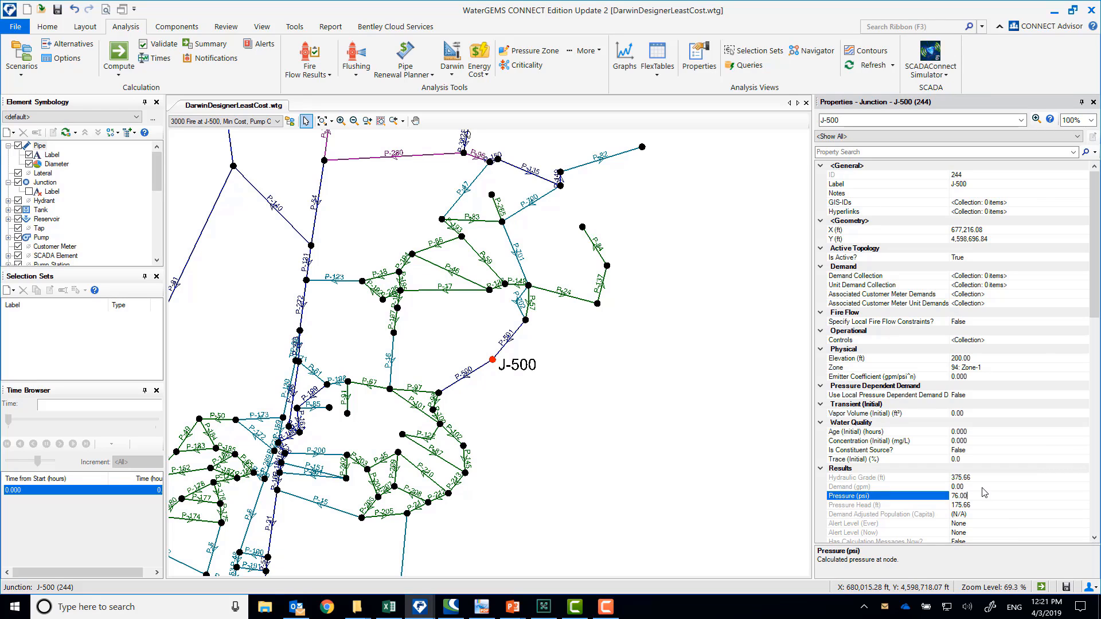
Add a base demand of 3,000 gpm with a Fixed pattern to junction J-500's demand collection
{"action": "left_click", "coordinate": [1037, 275]}
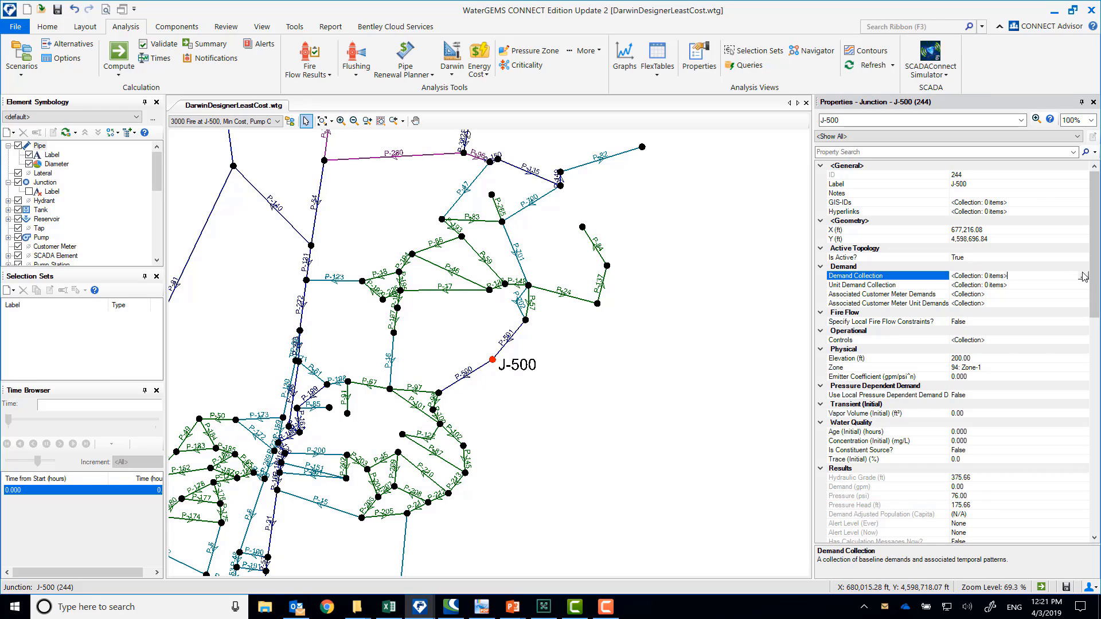
{"action": "left_click", "coordinate": [1083, 277]}
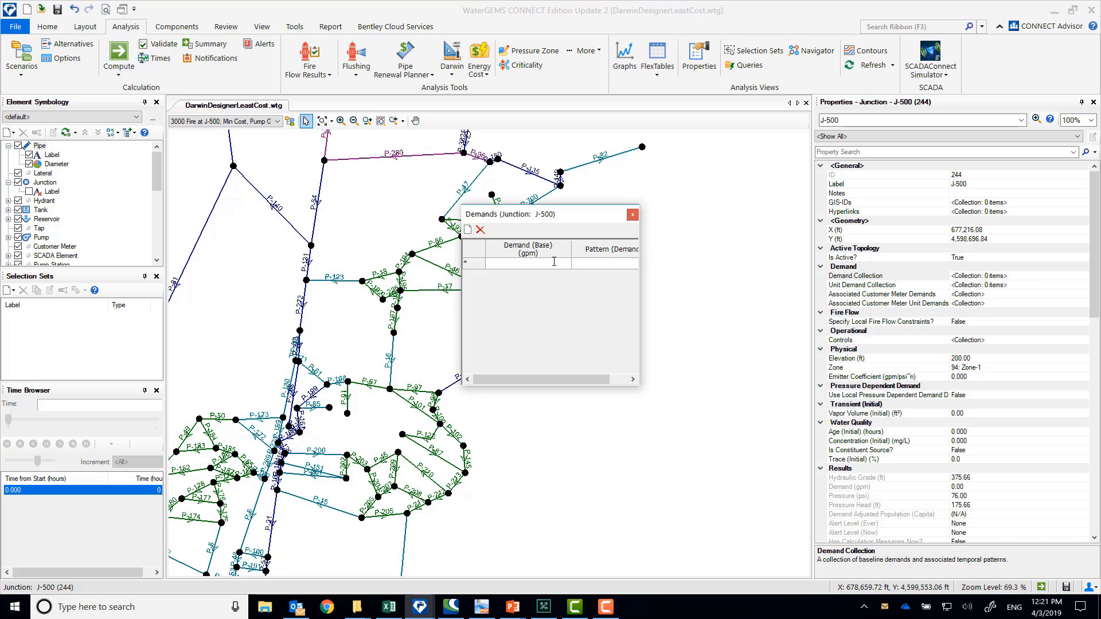
{"action": "type", "text": "3,00"}
{"action": "type", "text": "000"}
{"action": "left_click", "coordinate": [595, 266]}
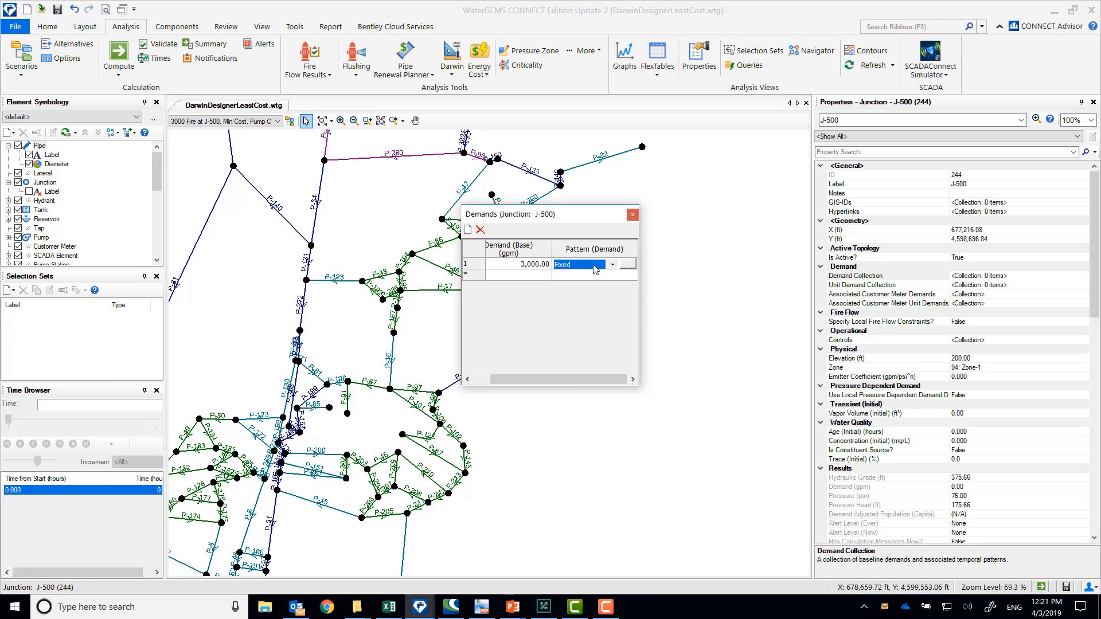
{"action": "left_click", "coordinate": [632, 214]}
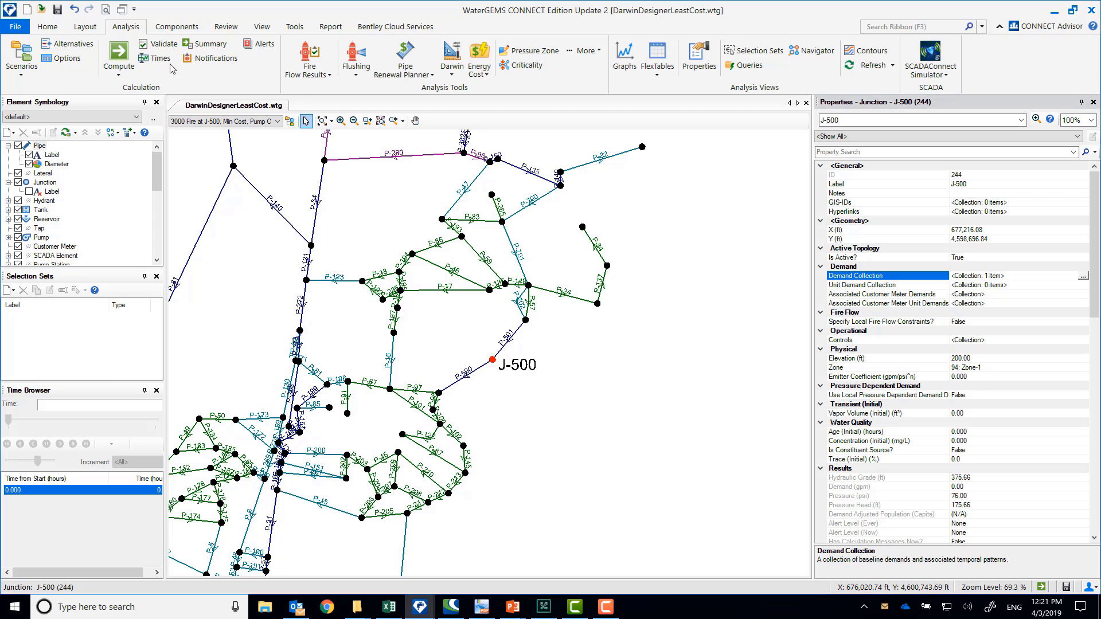
Recompute the minimum-cost scenario with the fire demand, dismiss the notifications and summary, and check the pressure at J-500
{"action": "left_click", "coordinate": [117, 51]}
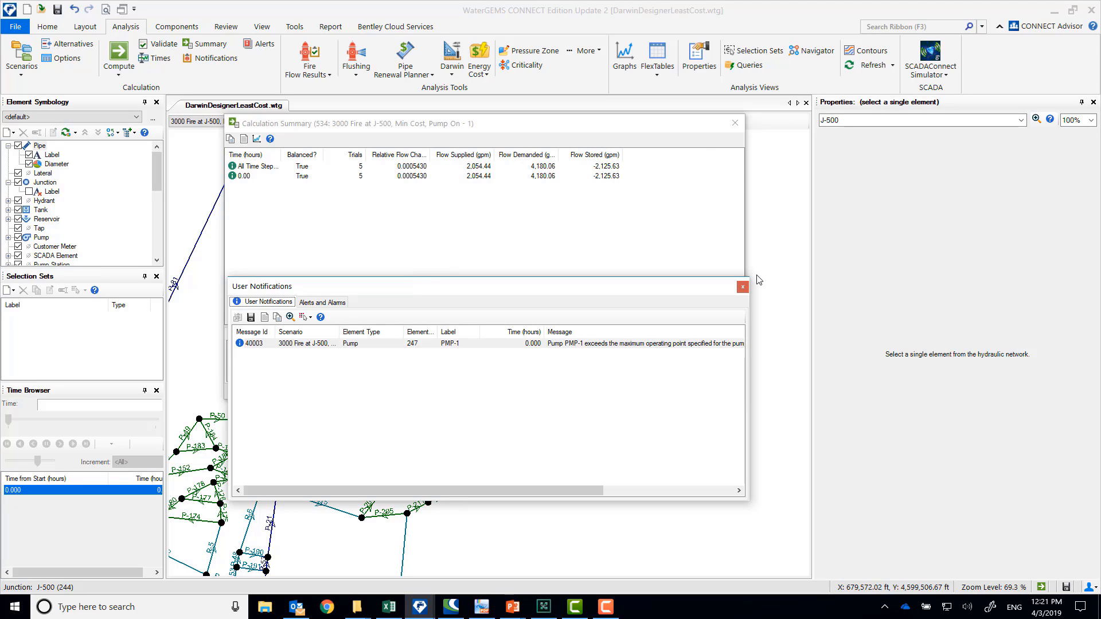
{"action": "left_click", "coordinate": [743, 287]}
{"action": "left_click", "coordinate": [733, 124]}
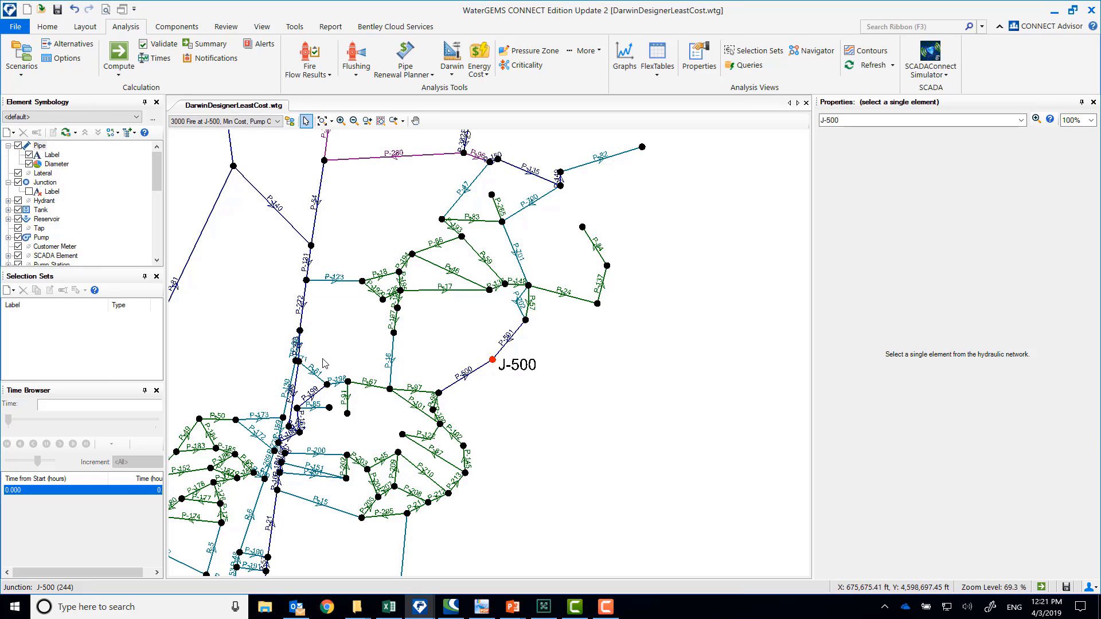
{"action": "left_click", "coordinate": [492, 360]}
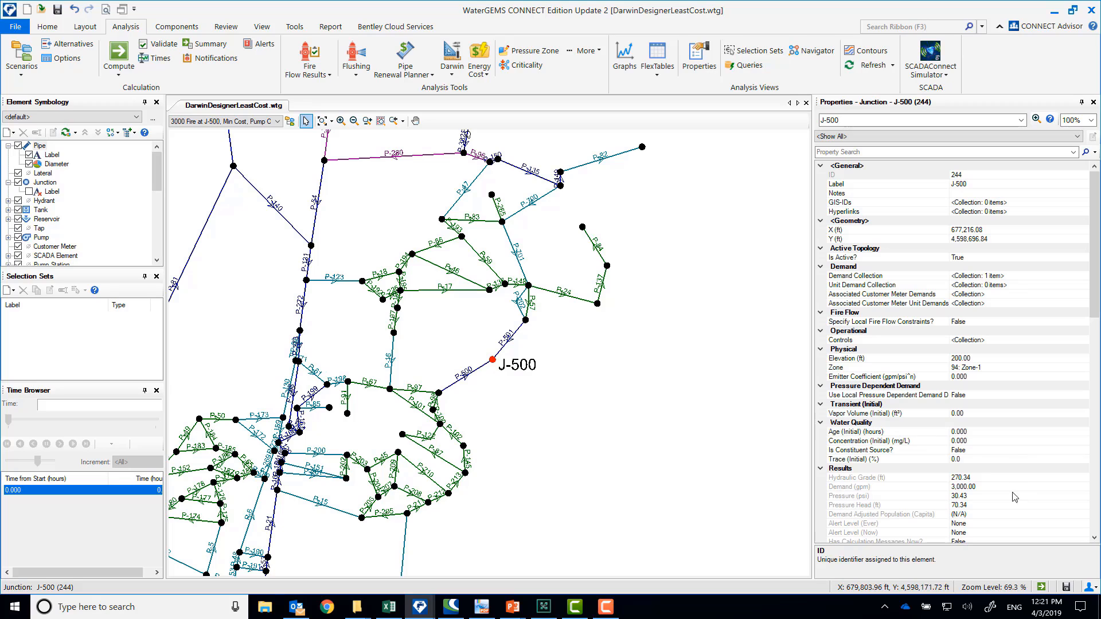
{"action": "left_click", "coordinate": [989, 496]}
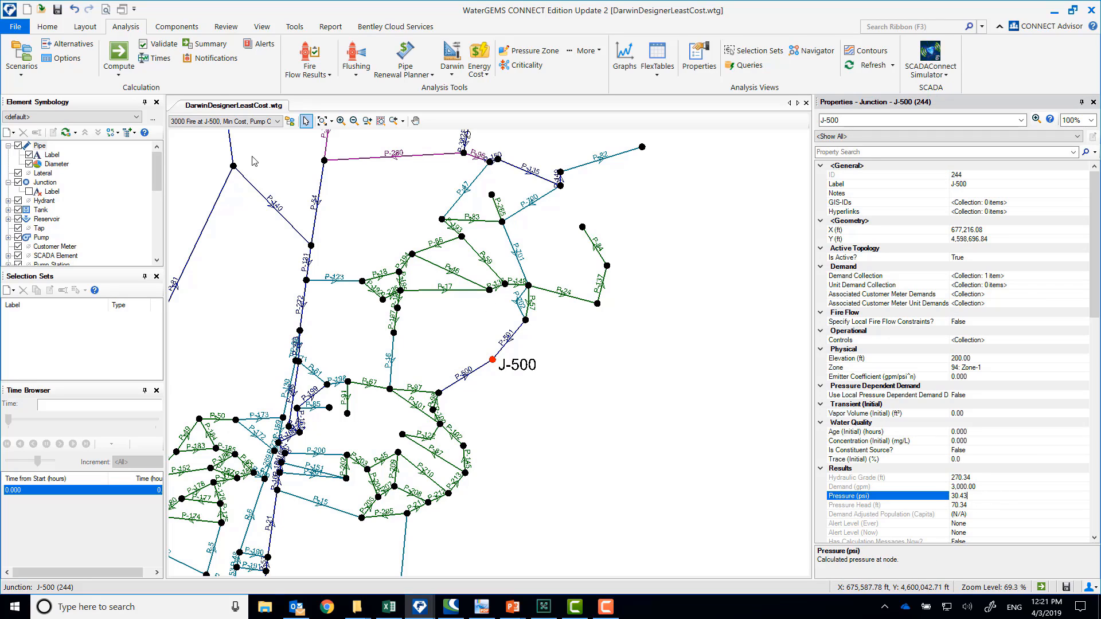
{"action": "left_click", "coordinate": [176, 26]}
{"action": "left_click", "coordinate": [293, 27]}
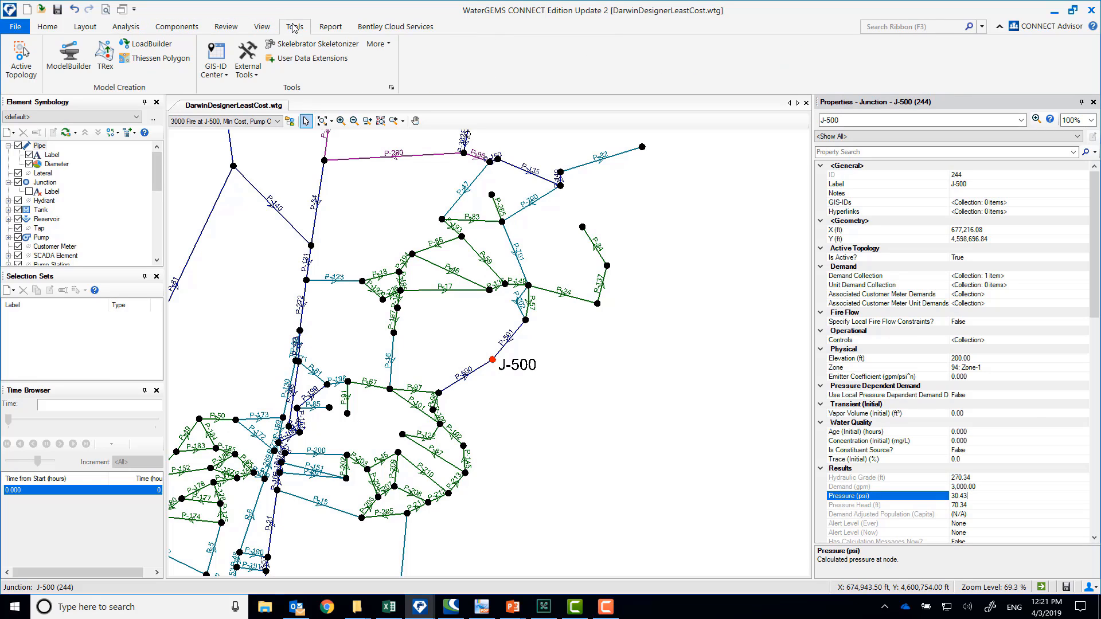
{"action": "left_click", "coordinate": [262, 27]}
{"action": "left_click", "coordinate": [226, 27]}
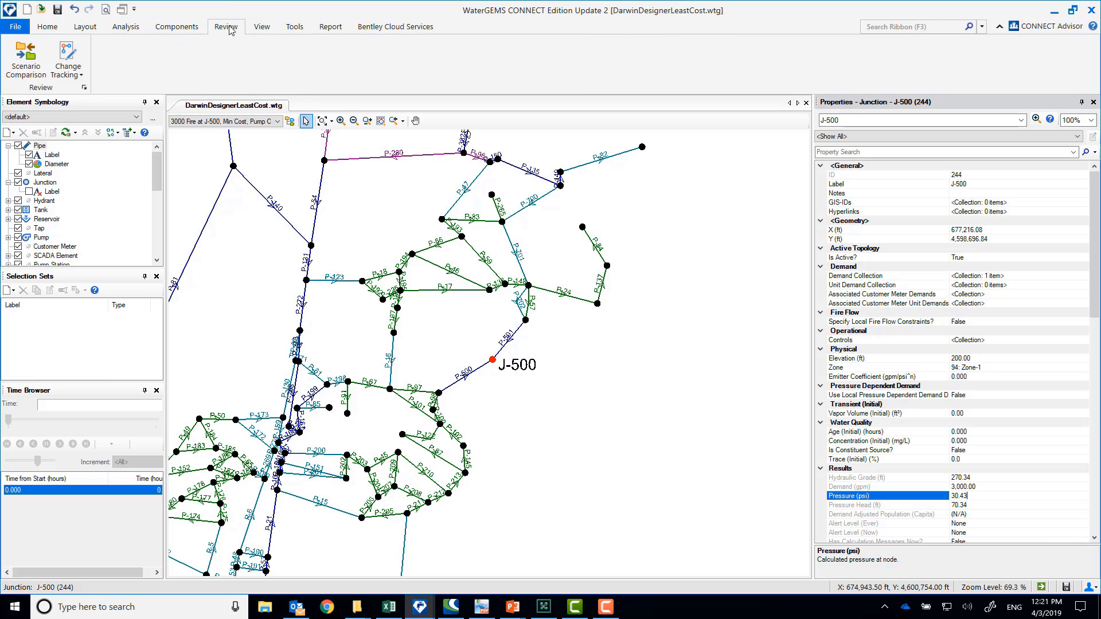
{"action": "left_click", "coordinate": [180, 27]}
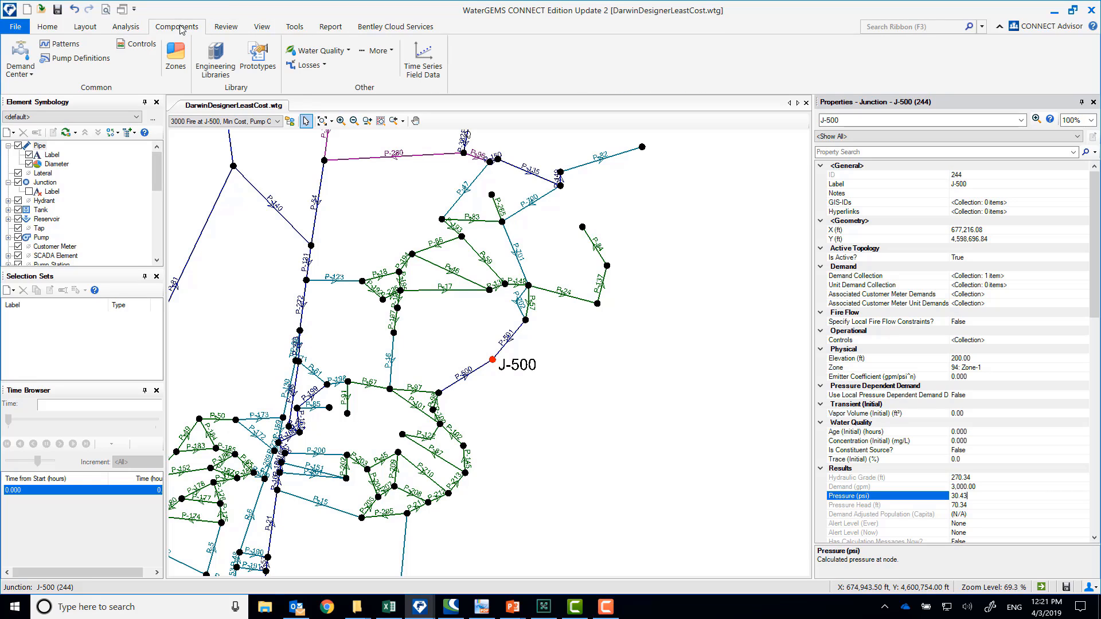
{"action": "left_click", "coordinate": [128, 29]}
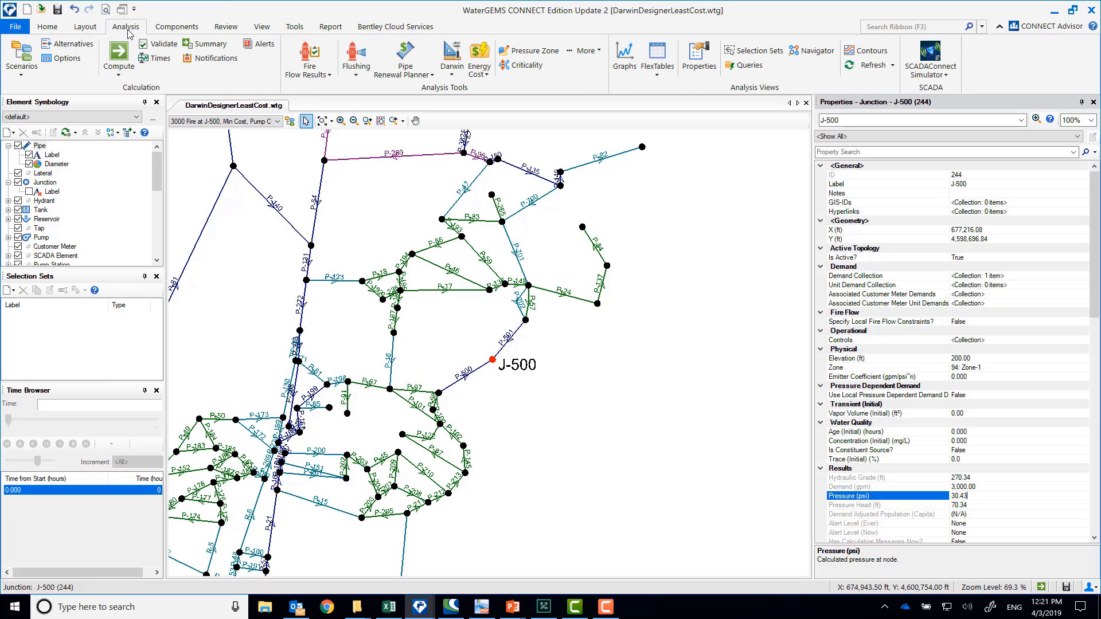
Multiply the base demand of all junctions by 1.5 with a global edit in the Demand Control Center
{"action": "left_click", "coordinate": [174, 29]}
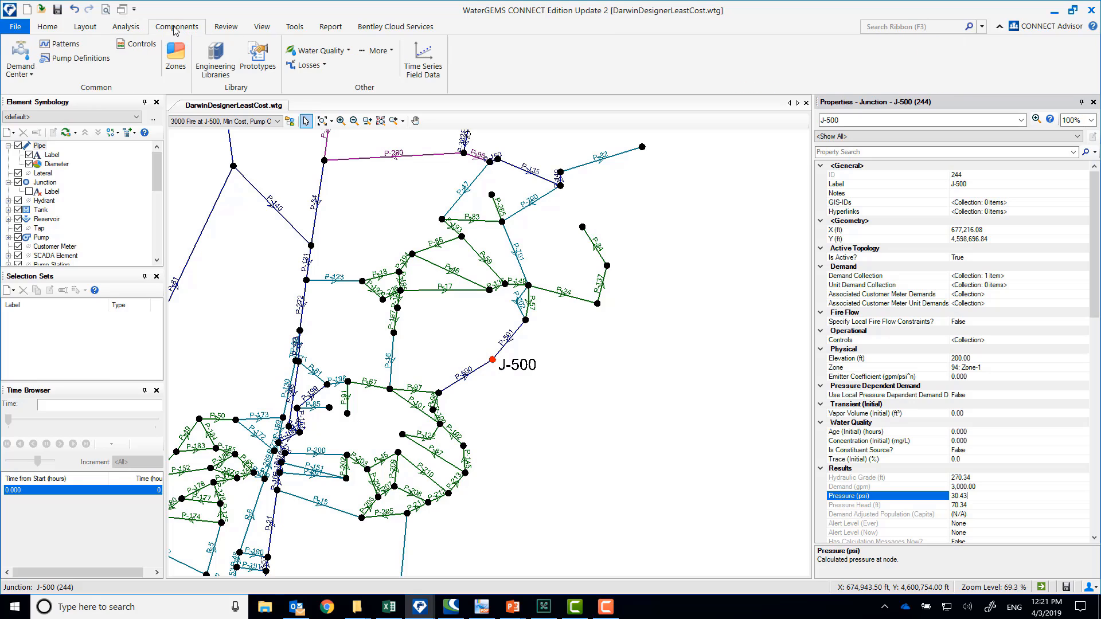
{"action": "left_click", "coordinate": [26, 66]}
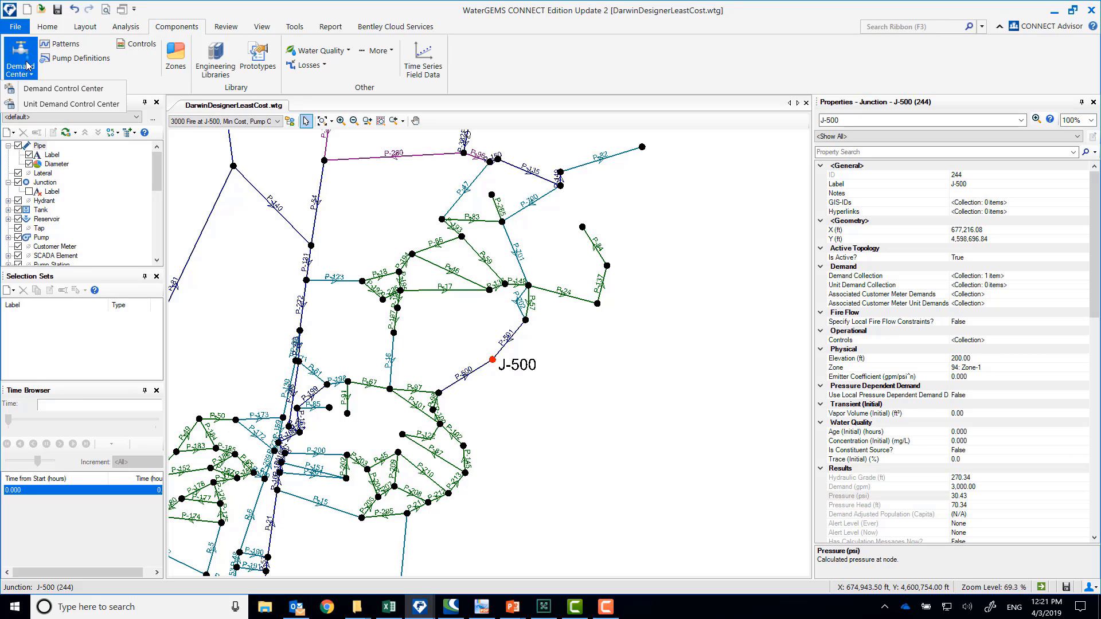
{"action": "left_click", "coordinate": [38, 89]}
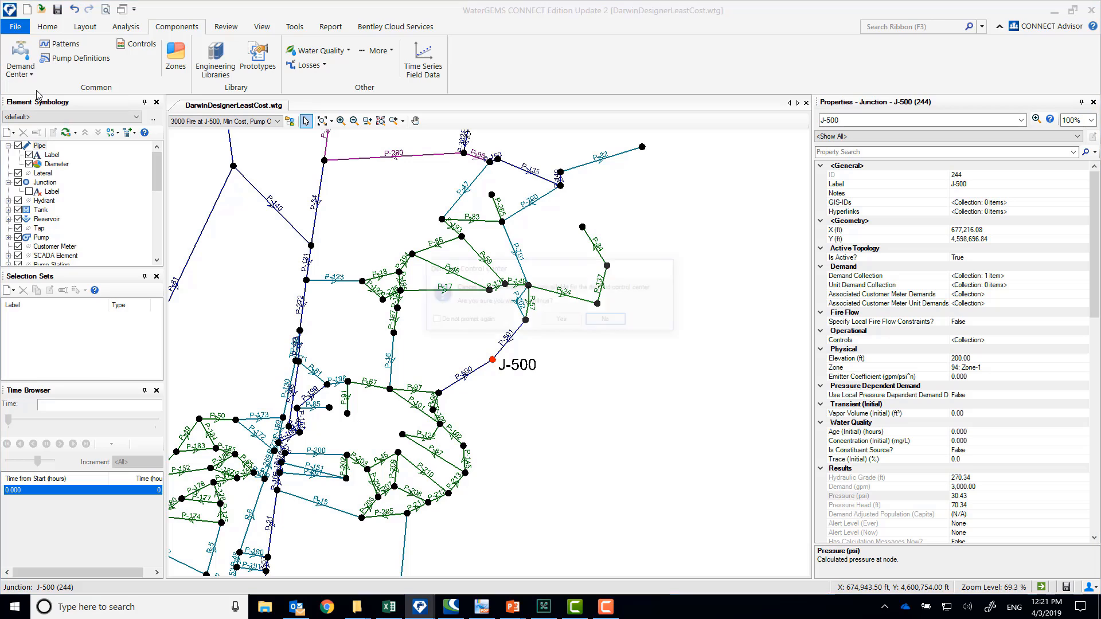
{"action": "left_click", "coordinate": [563, 319]}
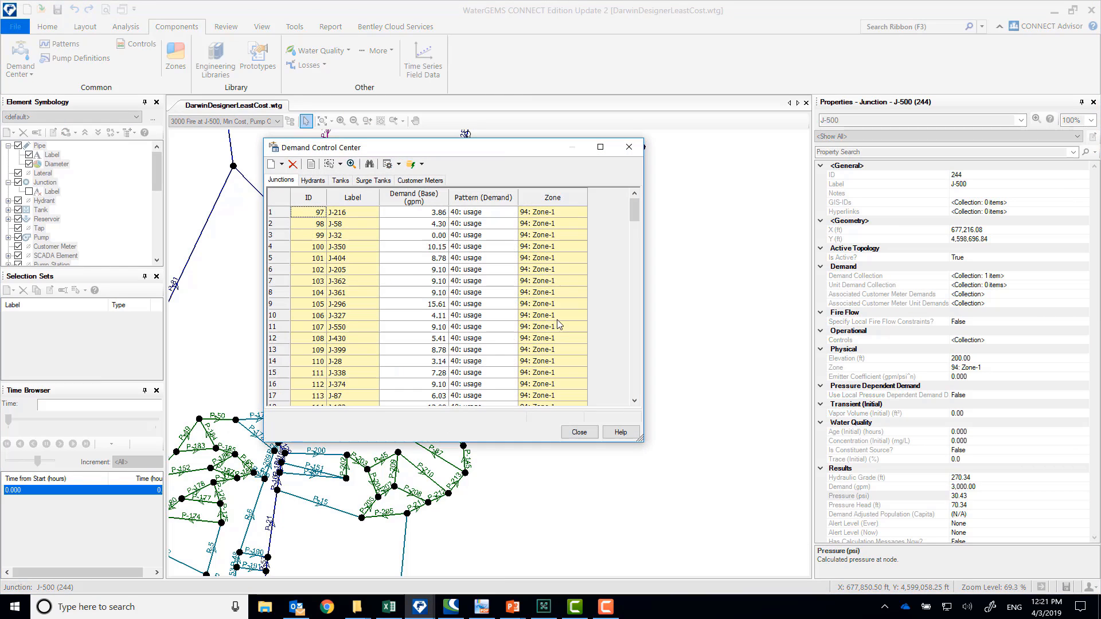
{"action": "right_click", "coordinate": [418, 198]}
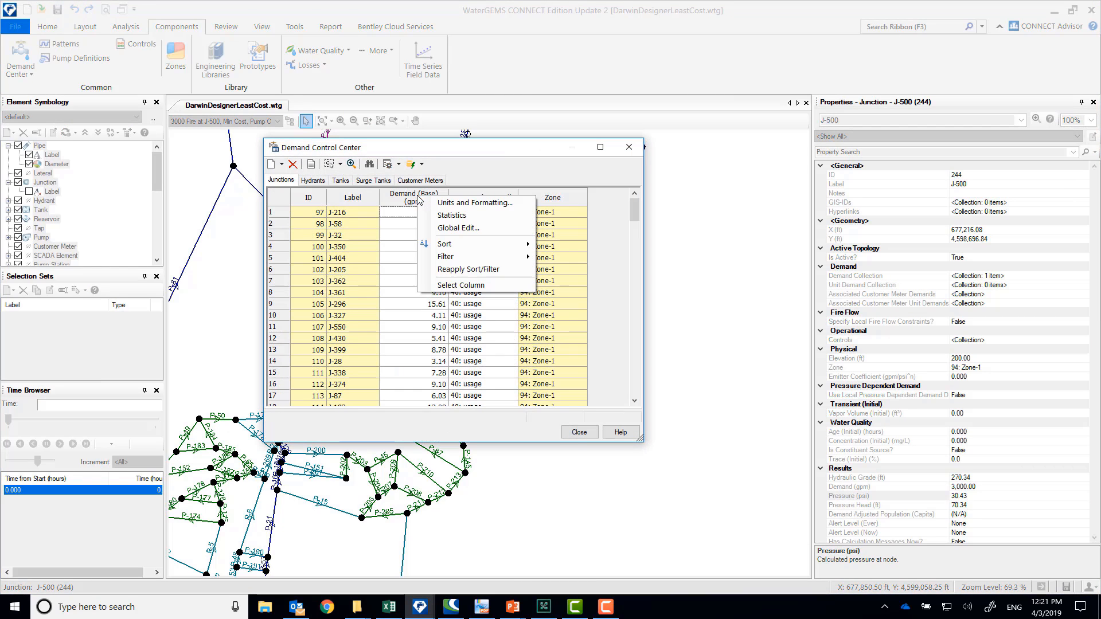
{"action": "left_click", "coordinate": [466, 229]}
{"action": "left_click", "coordinate": [436, 254]}
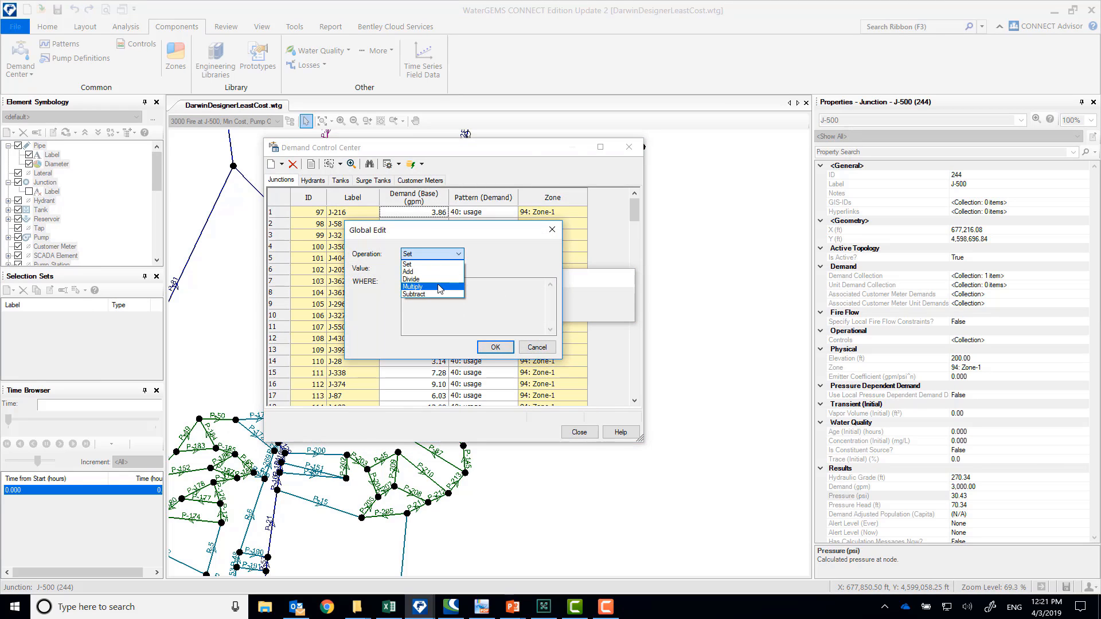
{"action": "left_click", "coordinate": [440, 286]}
{"action": "left_click", "coordinate": [444, 269]}
{"action": "type", "text": "1"}
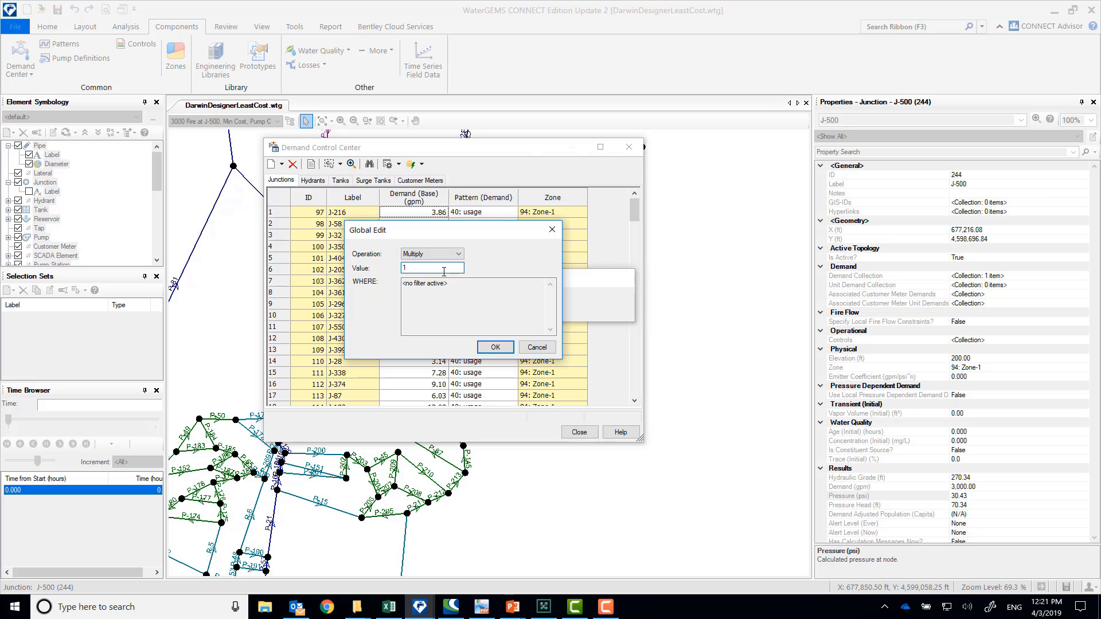
{"action": "type", "text": ".5"}
{"action": "left_click", "coordinate": [495, 347]}
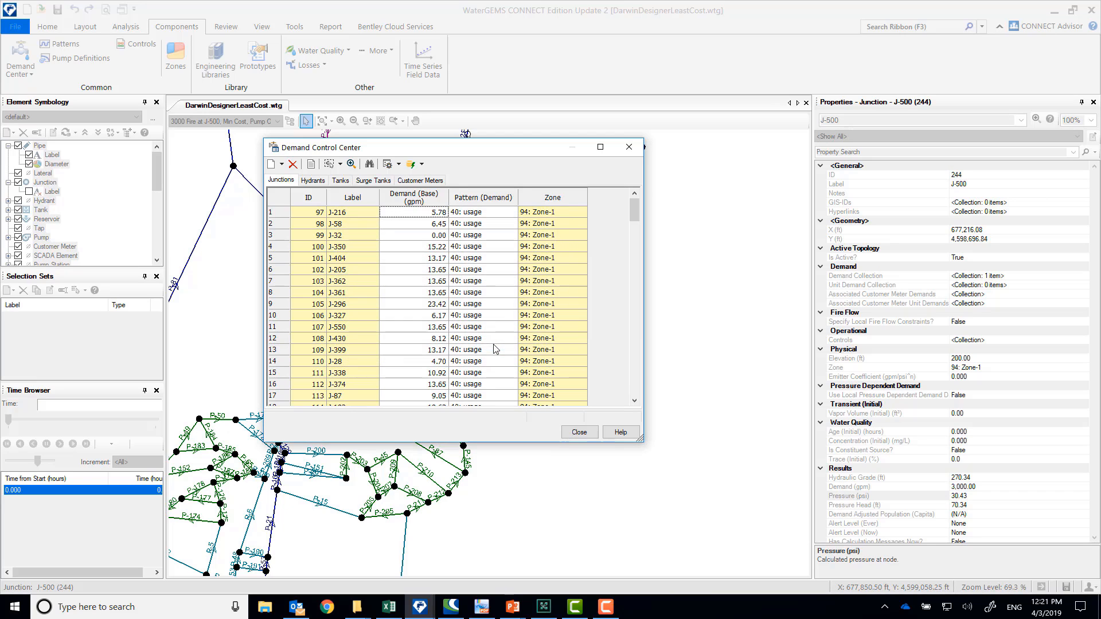
Sort the junction demands by label, set J-500's base demand to 3,000 gpm, and close the Demand Control Center
{"action": "right_click", "coordinate": [343, 199]}
{"action": "mouse_move", "coordinate": [429, 205]}
{"action": "left_click", "coordinate": [482, 206]}
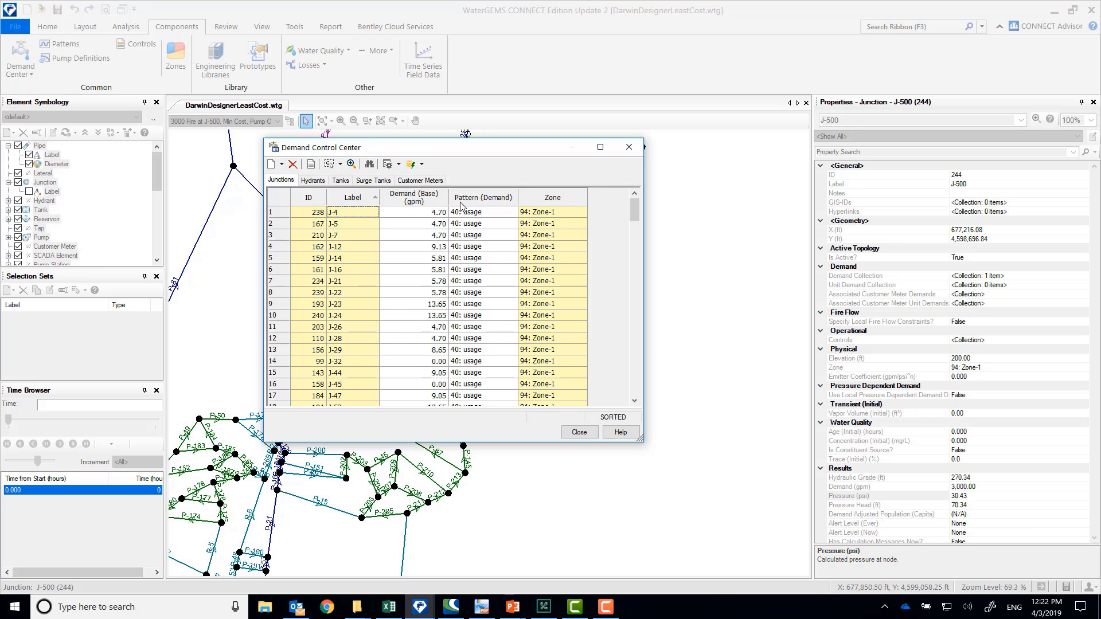
{"action": "left_click_drag", "start_coordinate": [634, 215], "coordinate": [632, 384]}
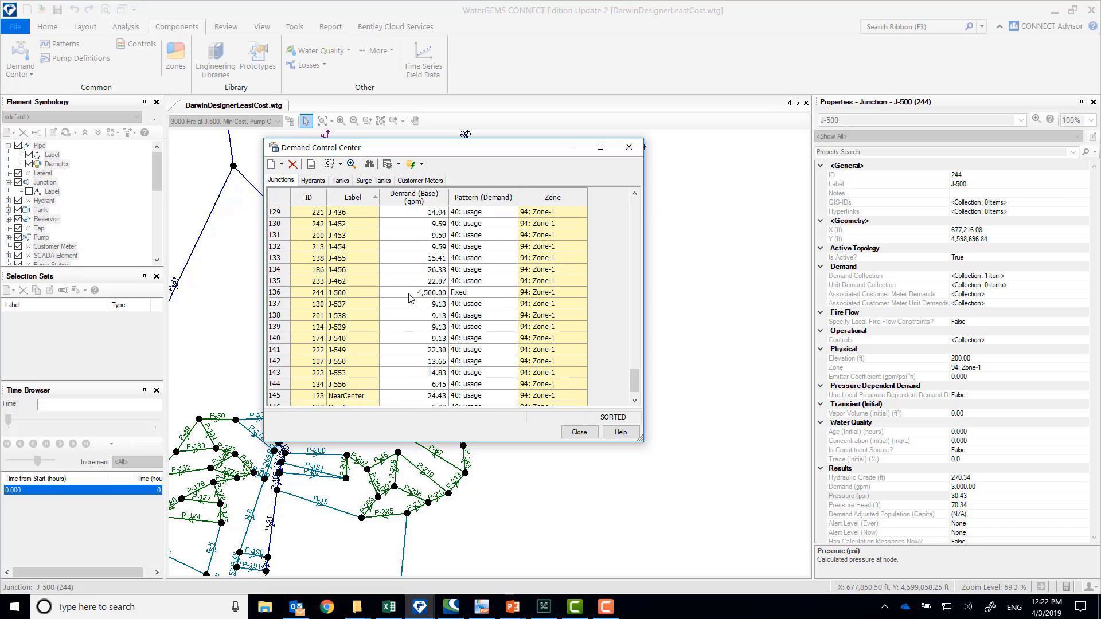
{"action": "left_click", "coordinate": [408, 294]}
{"action": "type", "text": "3000"}
{"action": "left_click", "coordinate": [436, 278]}
{"action": "left_click", "coordinate": [580, 433]}
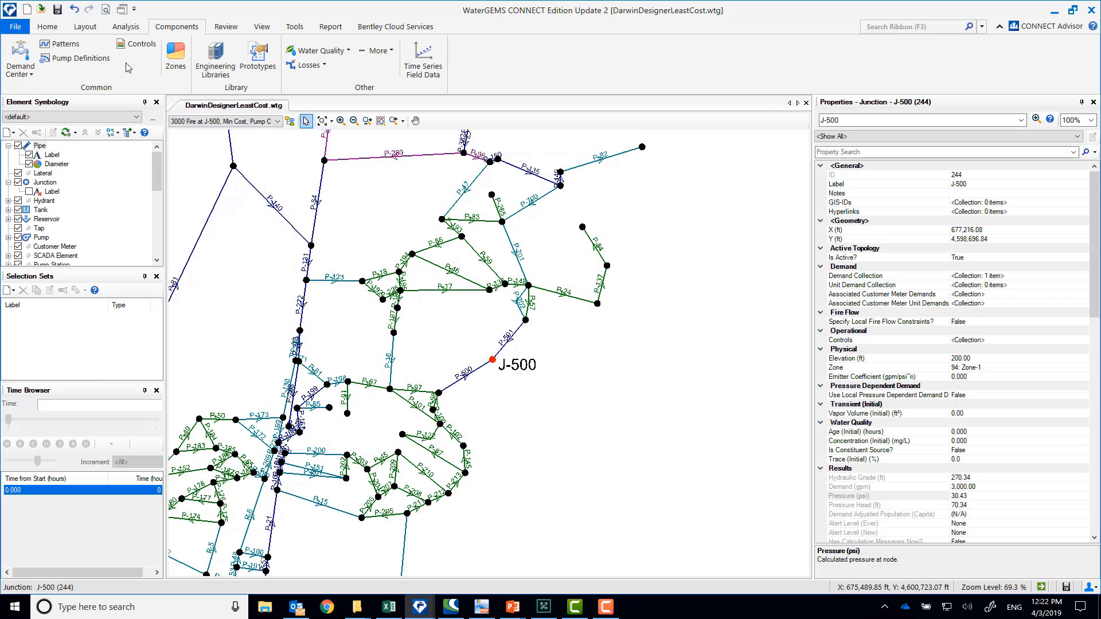
Recompute the minimum-cost scenario with the increased demands, read the pump notification, and dismiss the results windows
{"action": "left_click", "coordinate": [48, 26]}
{"action": "left_click", "coordinate": [127, 54]}
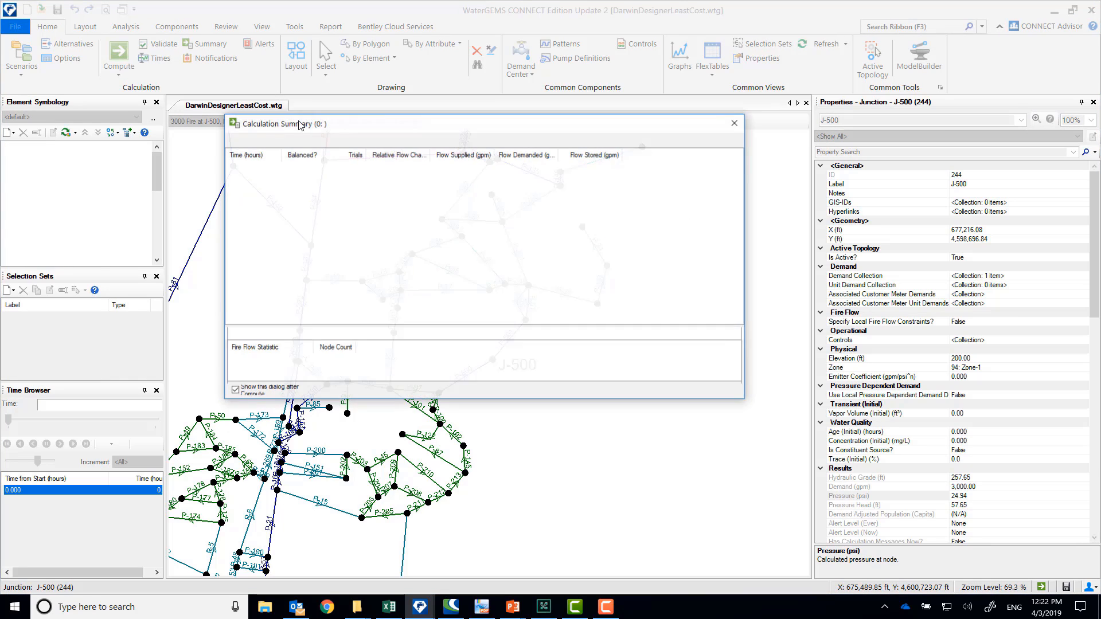
{"action": "left_click", "coordinate": [735, 124]}
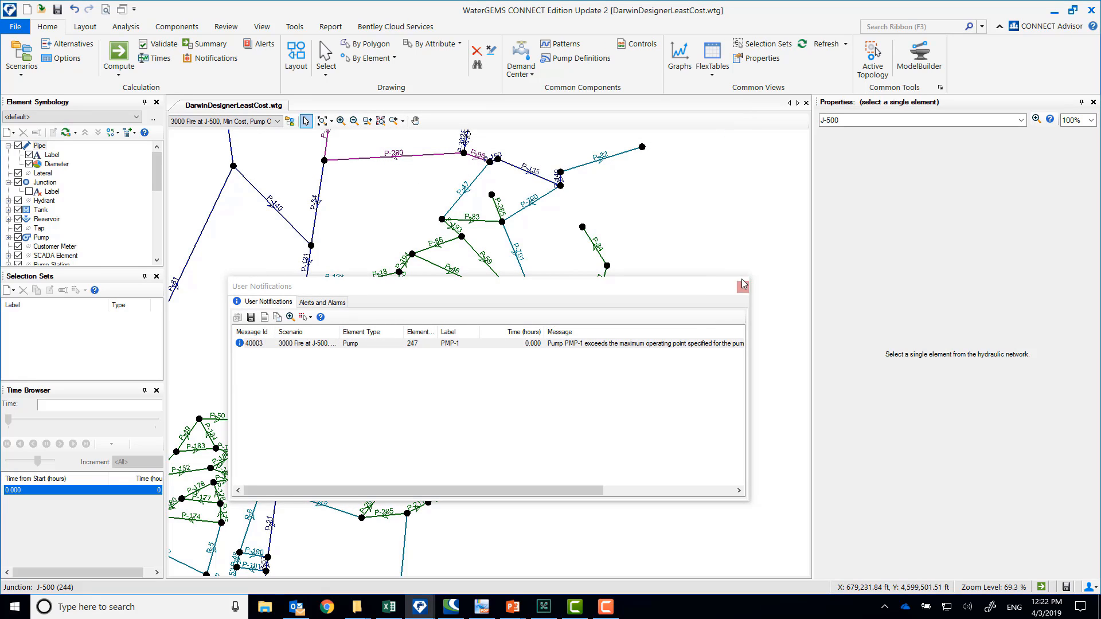
{"action": "left_click_drag", "start_coordinate": [376, 490], "coordinate": [600, 491]}
{"action": "left_click", "coordinate": [423, 344]}
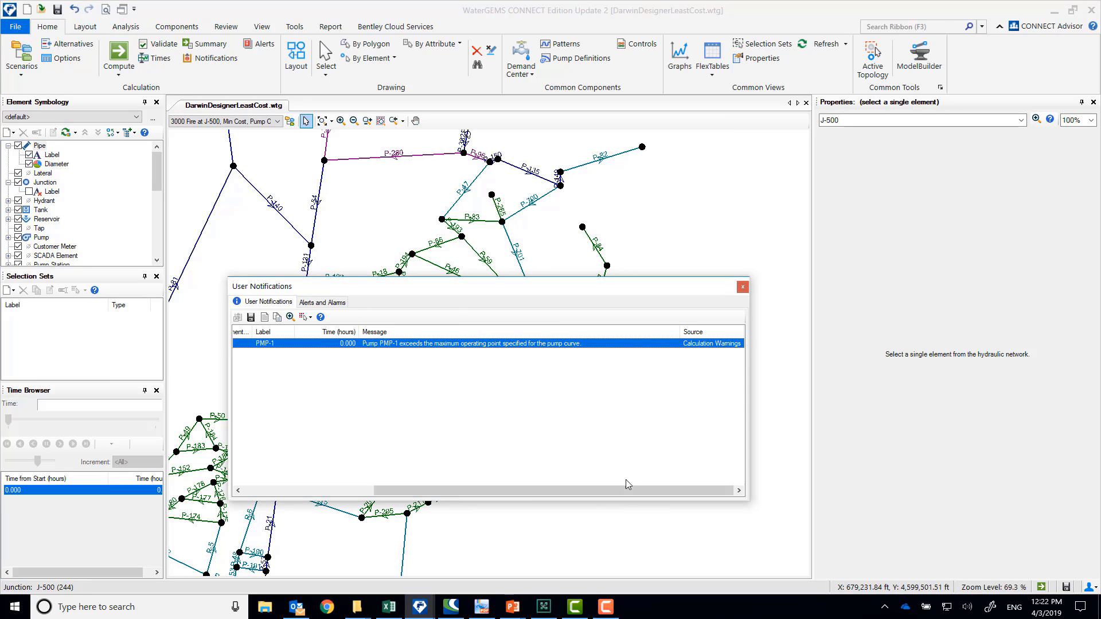
{"action": "left_click_drag", "start_coordinate": [625, 490], "coordinate": [496, 491]}
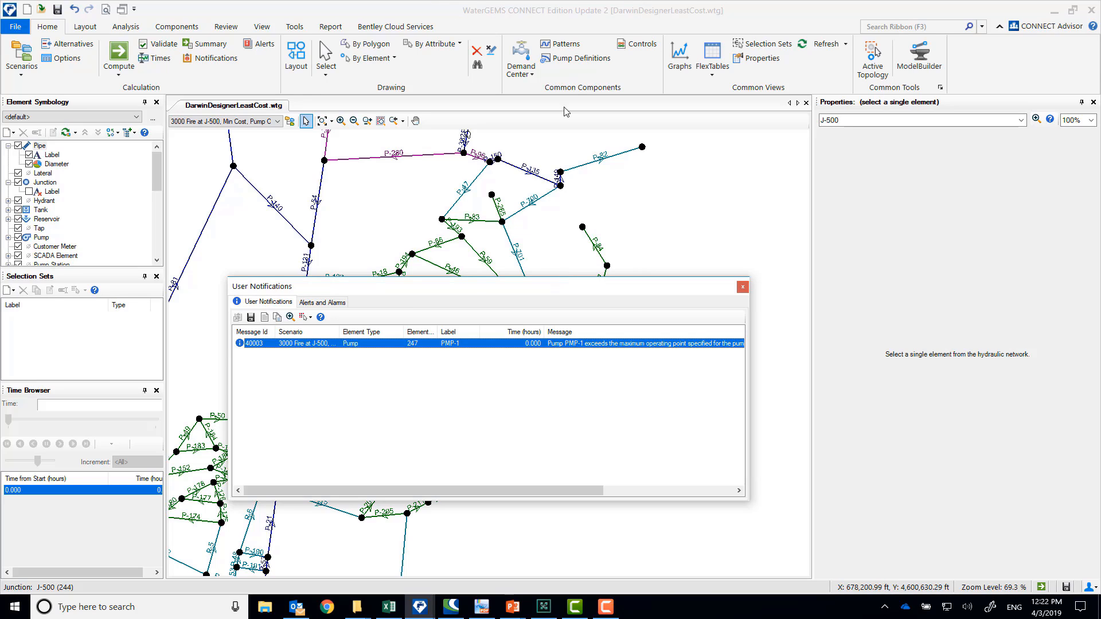
{"action": "left_click", "coordinate": [743, 287]}
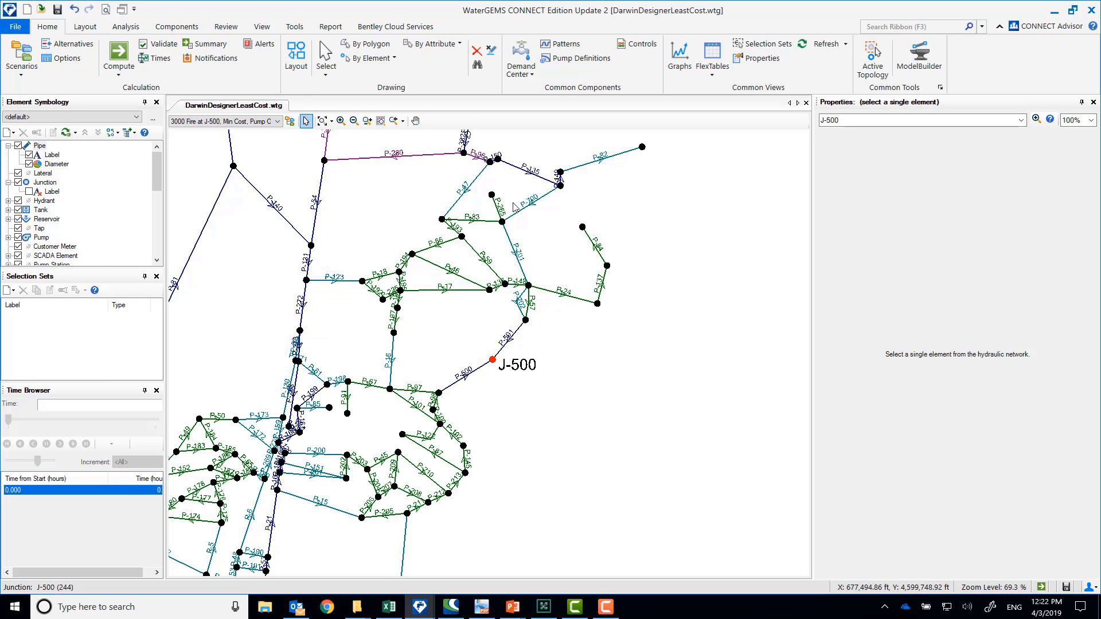
Inspect the properties of reservoir R-1 and pump PMP-1, and check the calculated pressure at junction J-500
{"action": "left_click_drag", "start_coordinate": [562, 196], "coordinate": [573, 244]}
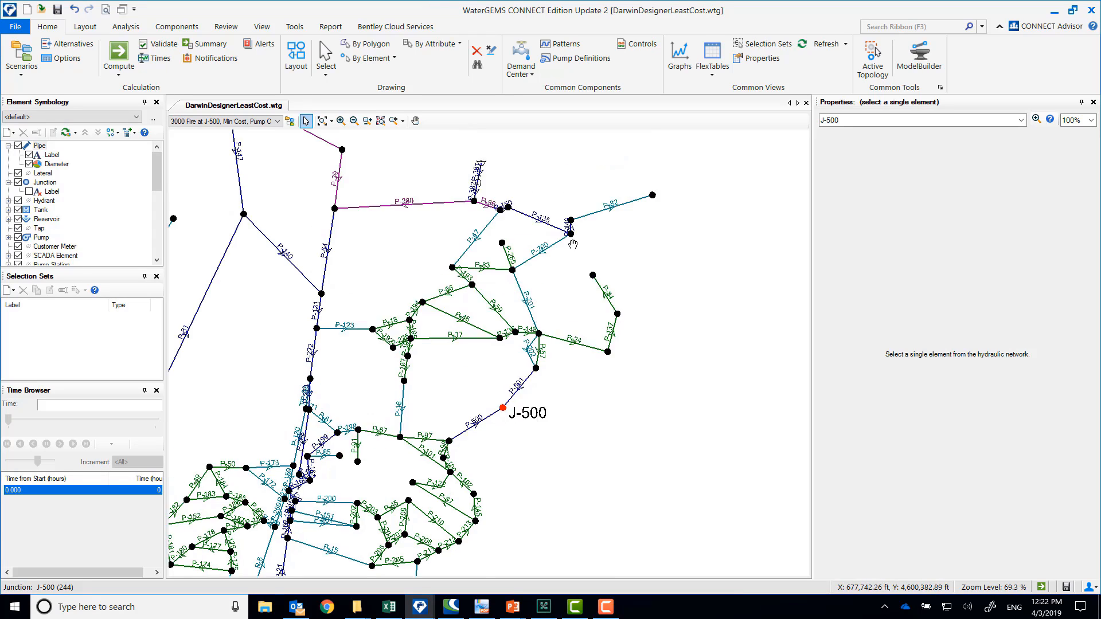
{"action": "scroll", "coordinate": [514, 232], "scroll_direction": "up", "scroll_amount": 2}
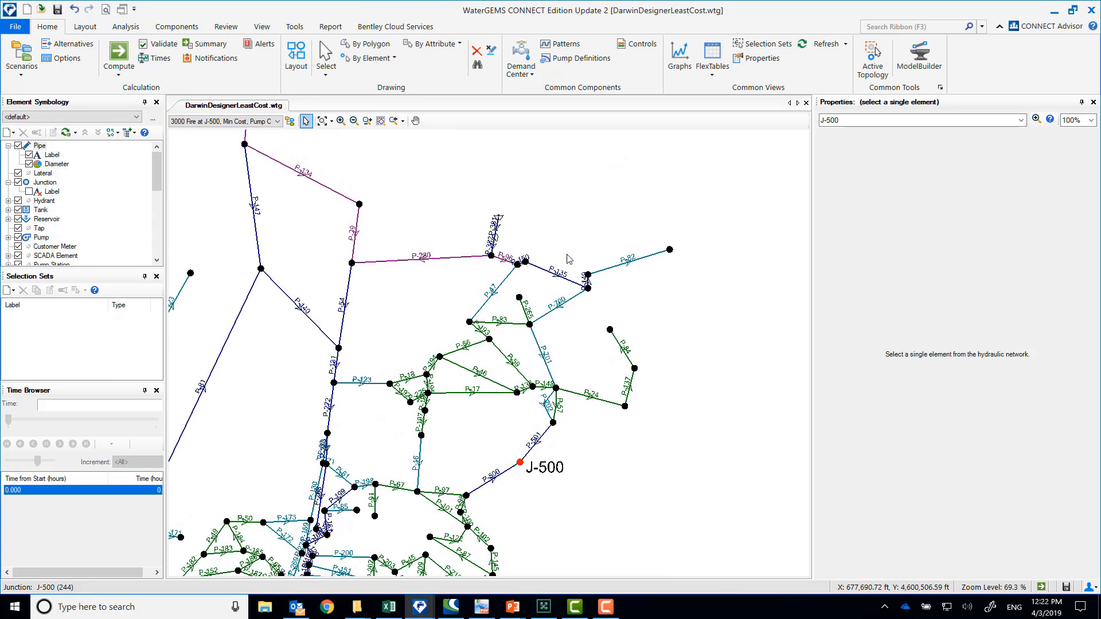
{"action": "left_click", "coordinate": [498, 218]}
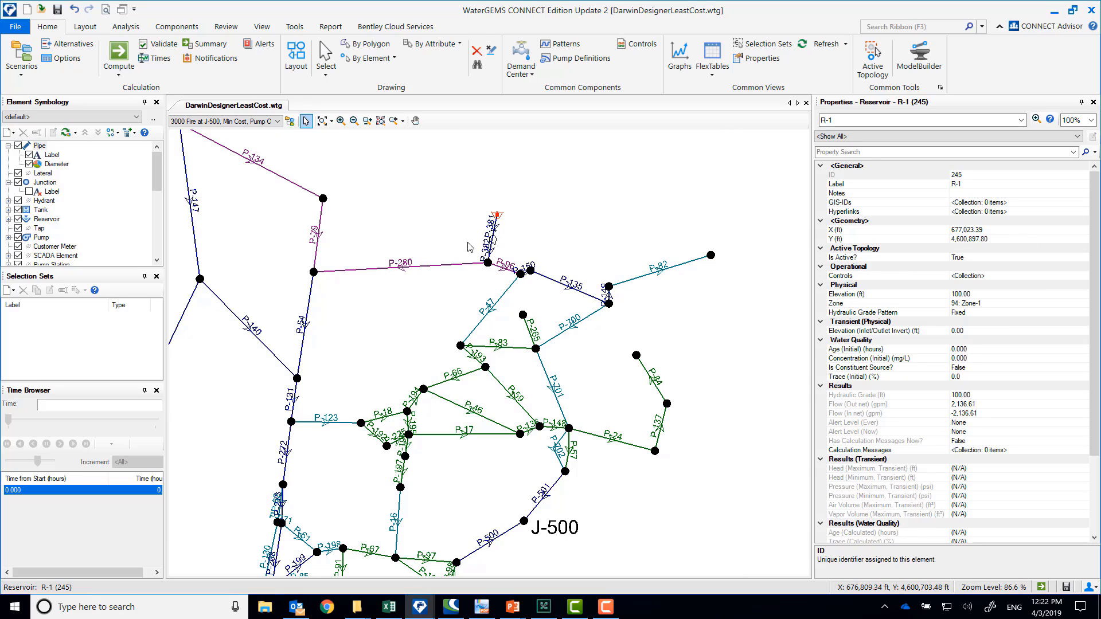
{"action": "left_click", "coordinate": [492, 240]}
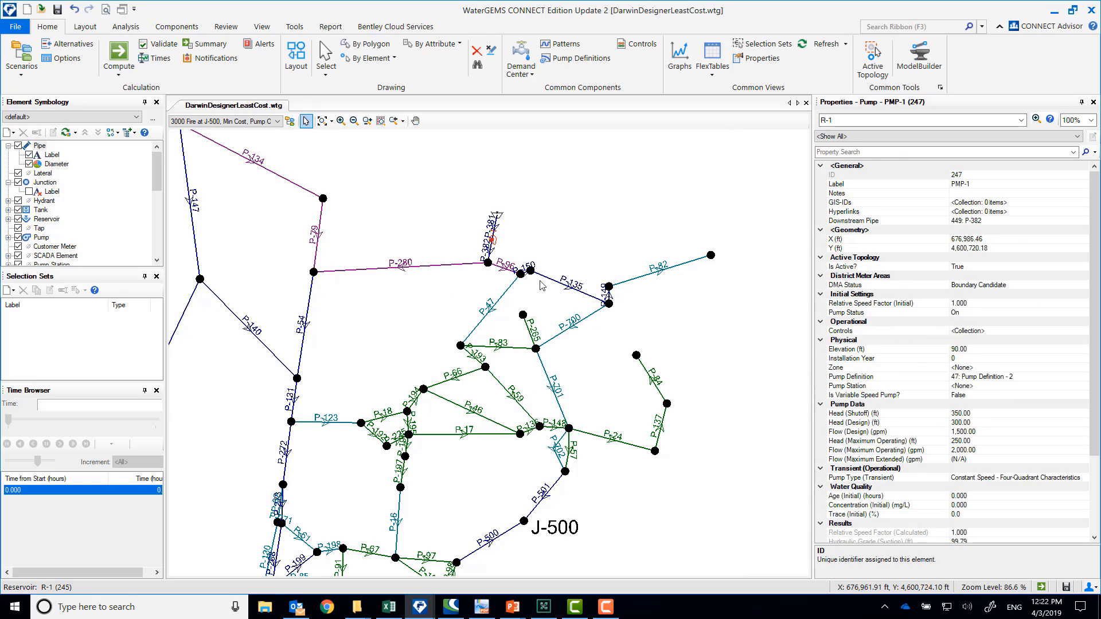
{"action": "left_click_drag", "start_coordinate": [549, 552], "coordinate": [472, 440]}
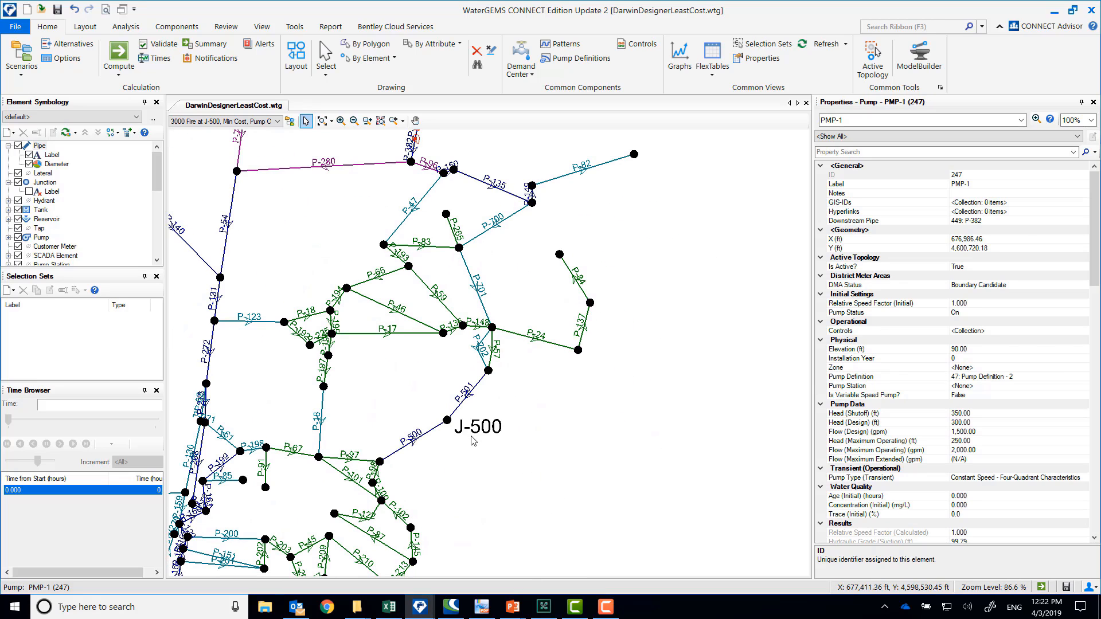
{"action": "left_click", "coordinate": [447, 421]}
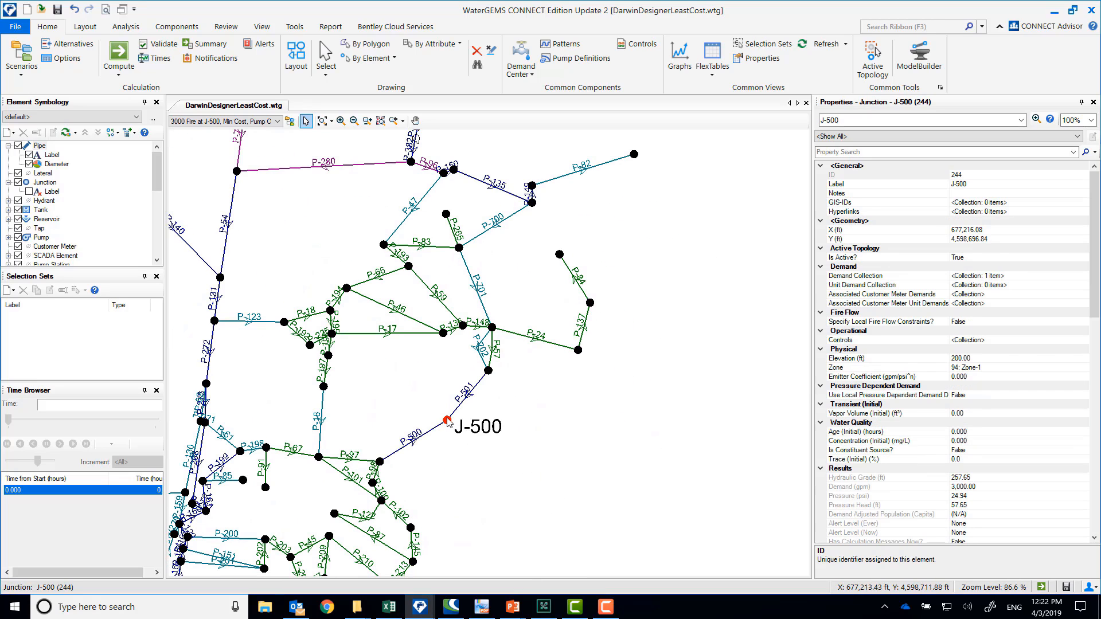
{"action": "left_click", "coordinate": [994, 495]}
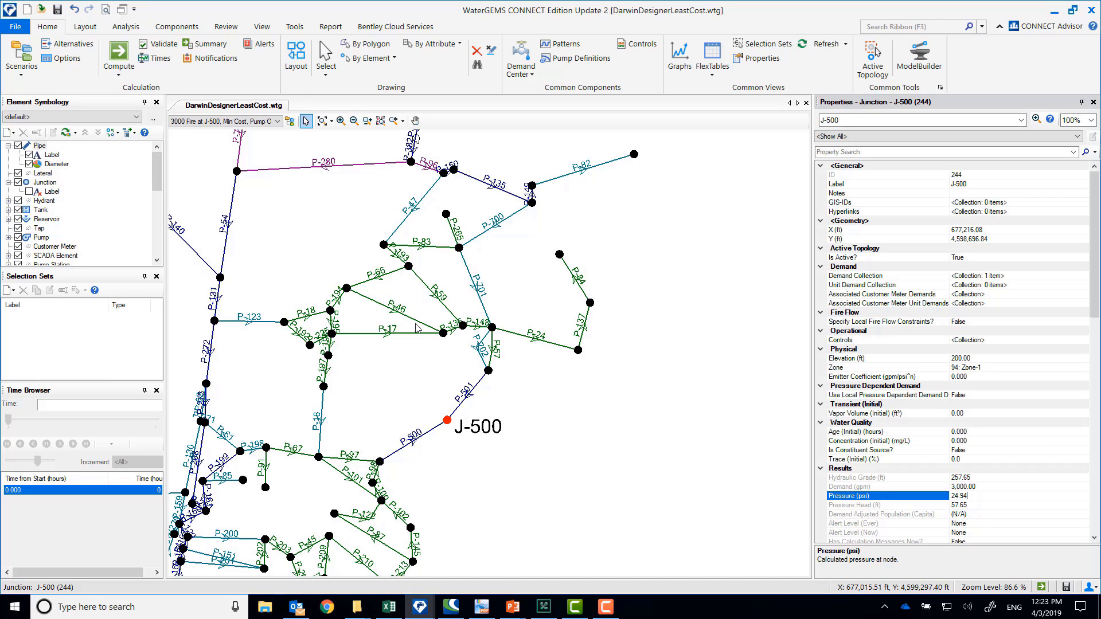
View the Tradeoff Fire J-500 Solution1 and Solution 6 scenarios and check the Solution 6 diameters of pipes P-501 and P-701
{"action": "left_click", "coordinate": [261, 122]}
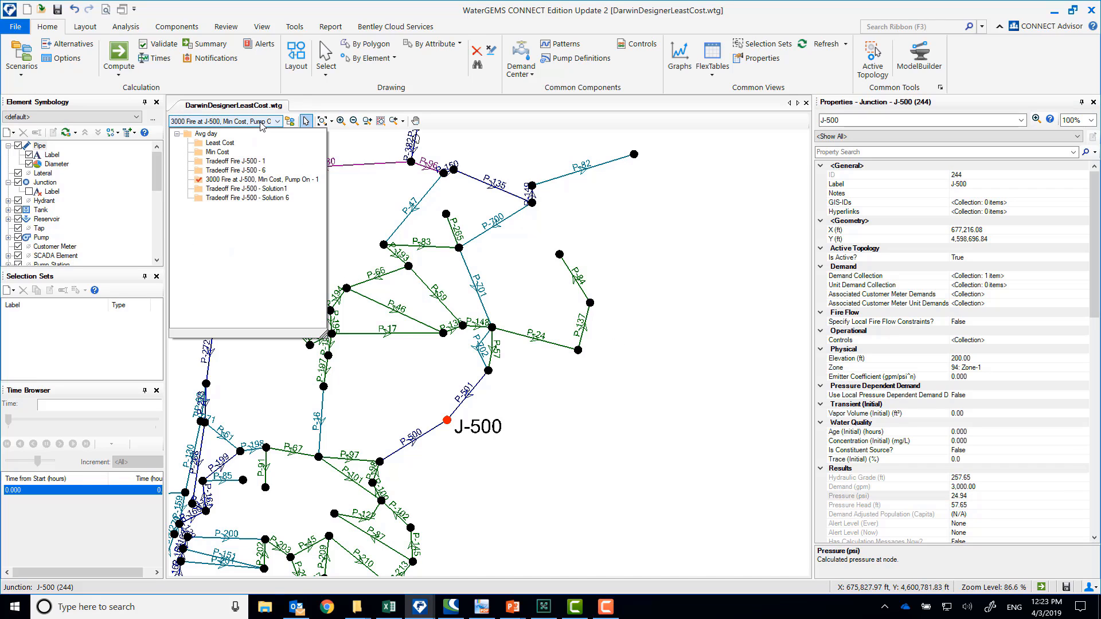
{"action": "left_click", "coordinate": [279, 189]}
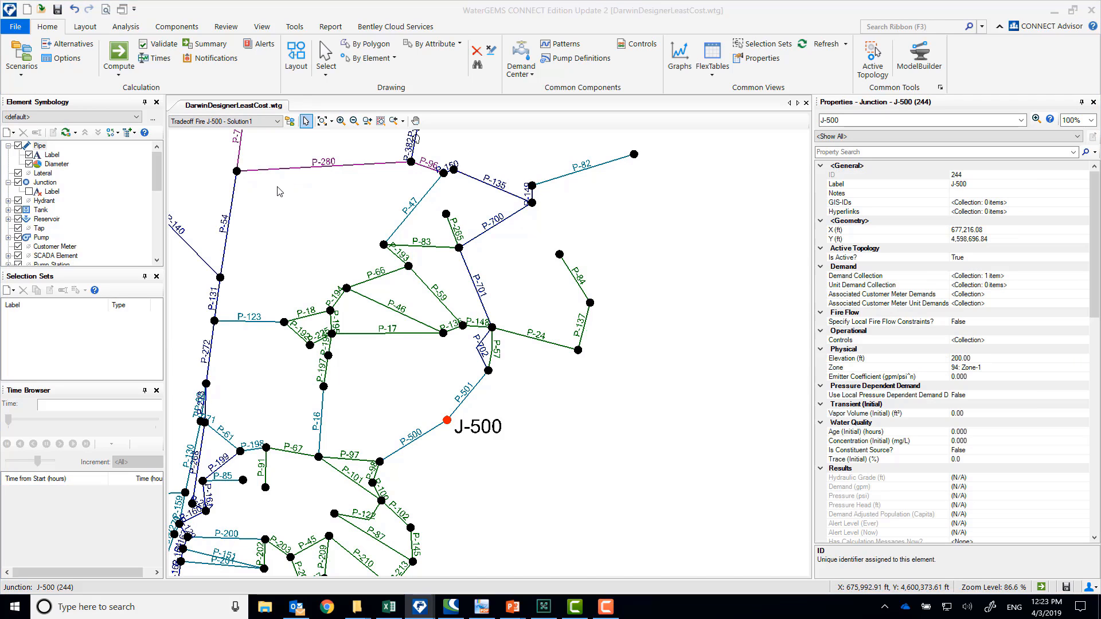
{"action": "left_click", "coordinate": [253, 124]}
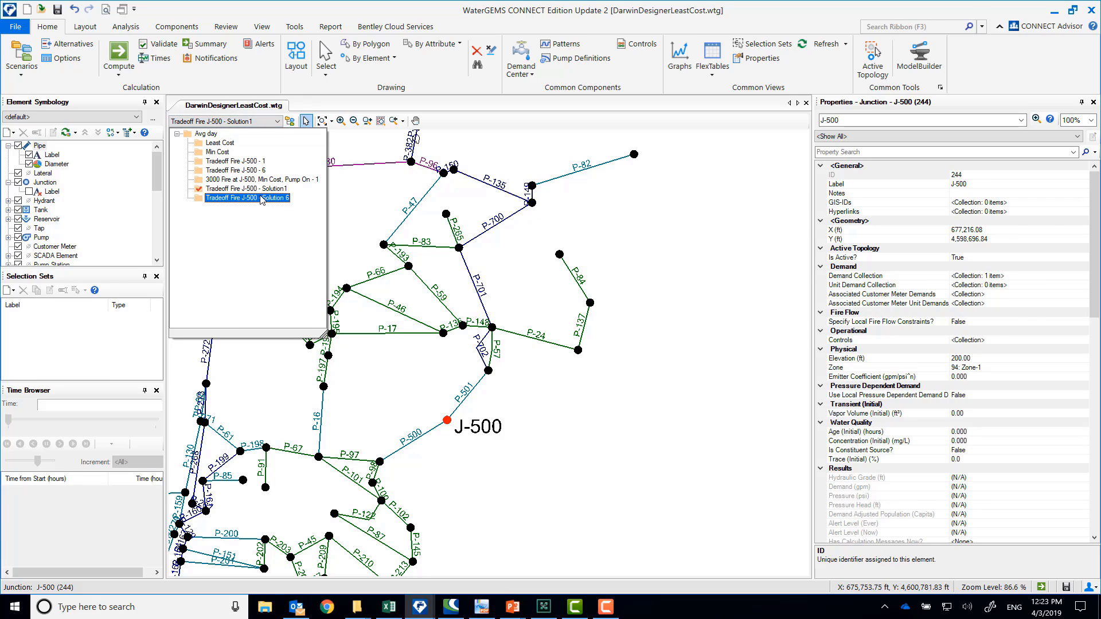
{"action": "left_click", "coordinate": [261, 198]}
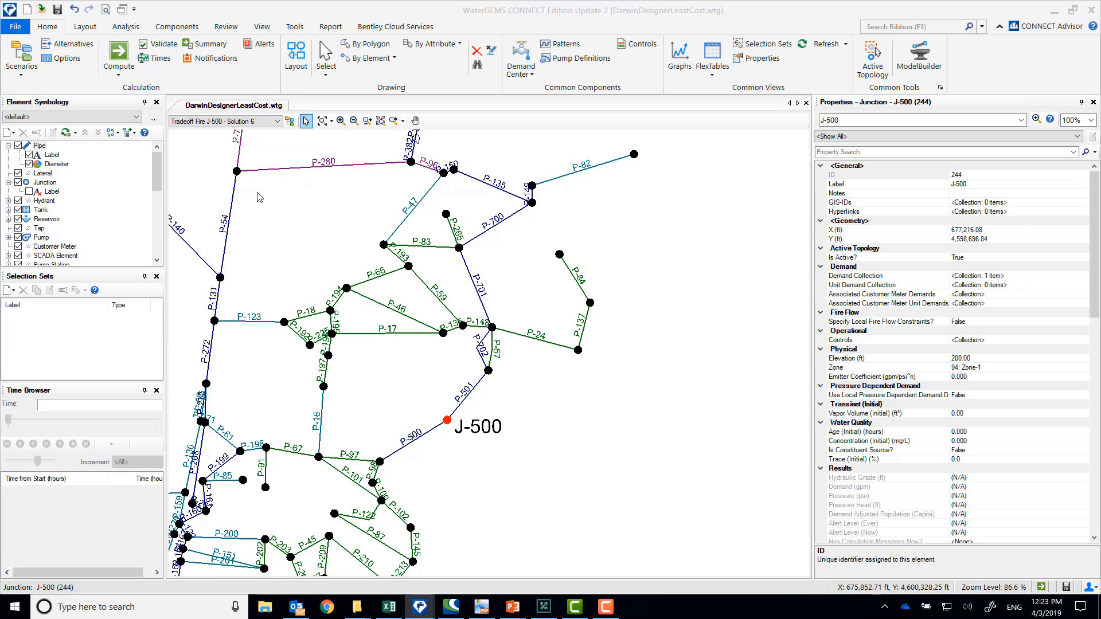
{"action": "left_click", "coordinate": [472, 391]}
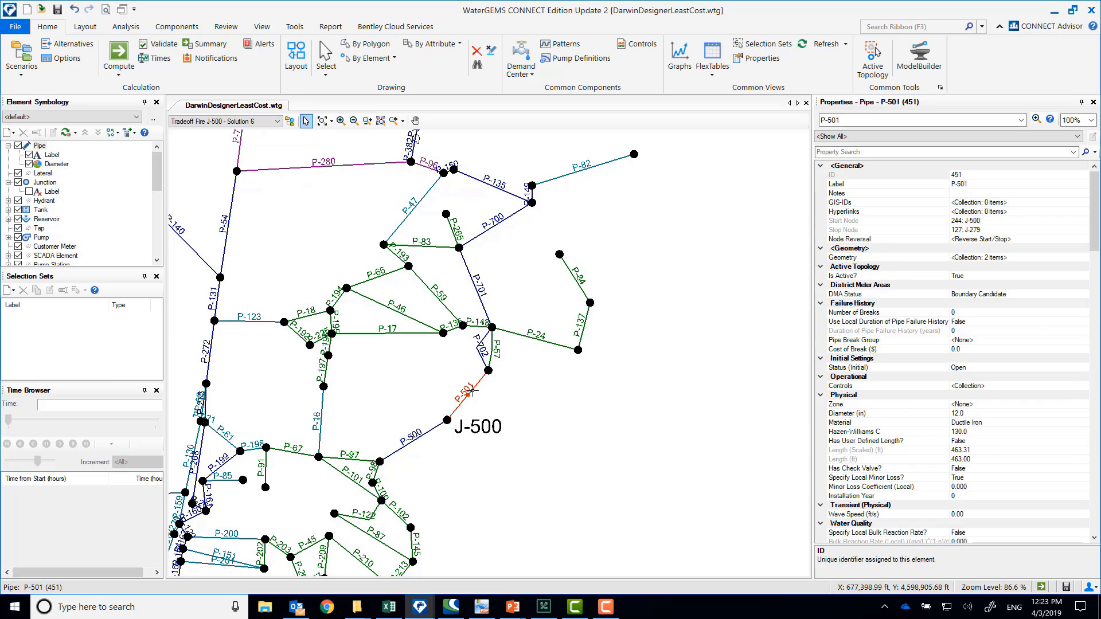
{"action": "left_click", "coordinate": [479, 294]}
Make Tradeoff Fire J-500 - Solution1 the active scenario and check junction J-500's demand collection
{"action": "left_click", "coordinate": [208, 121]}
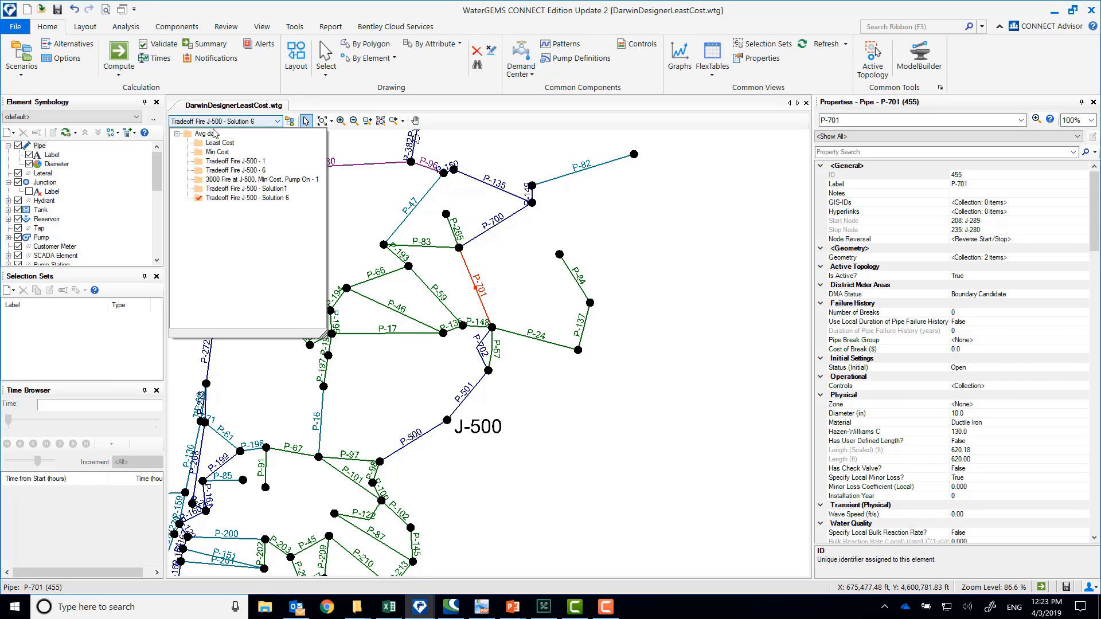
{"action": "left_click", "coordinate": [232, 189]}
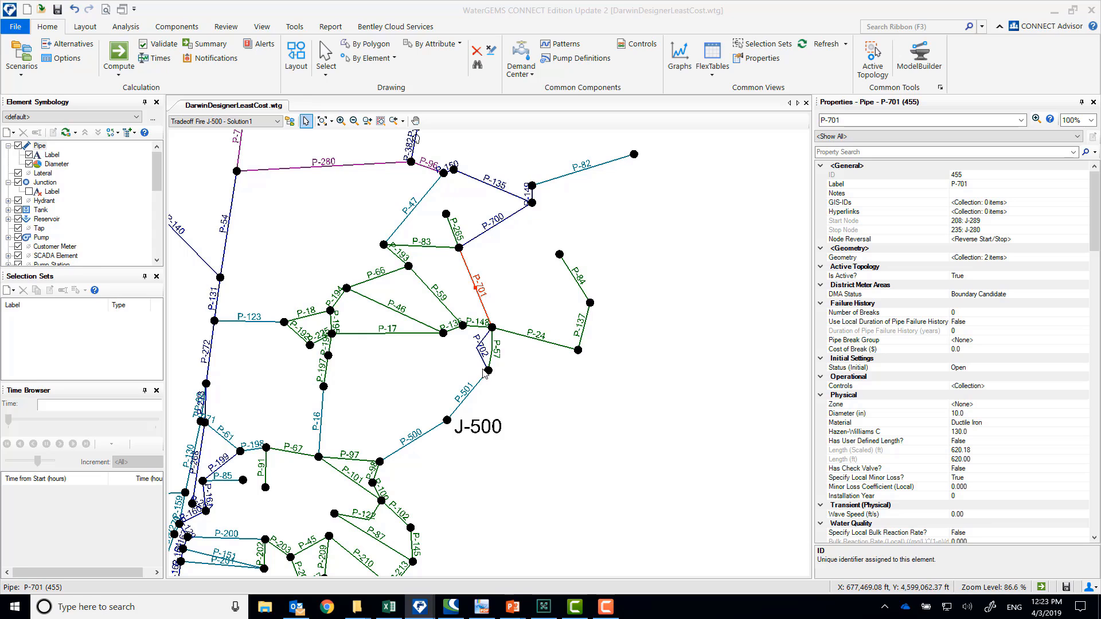
{"action": "left_click", "coordinate": [448, 422]}
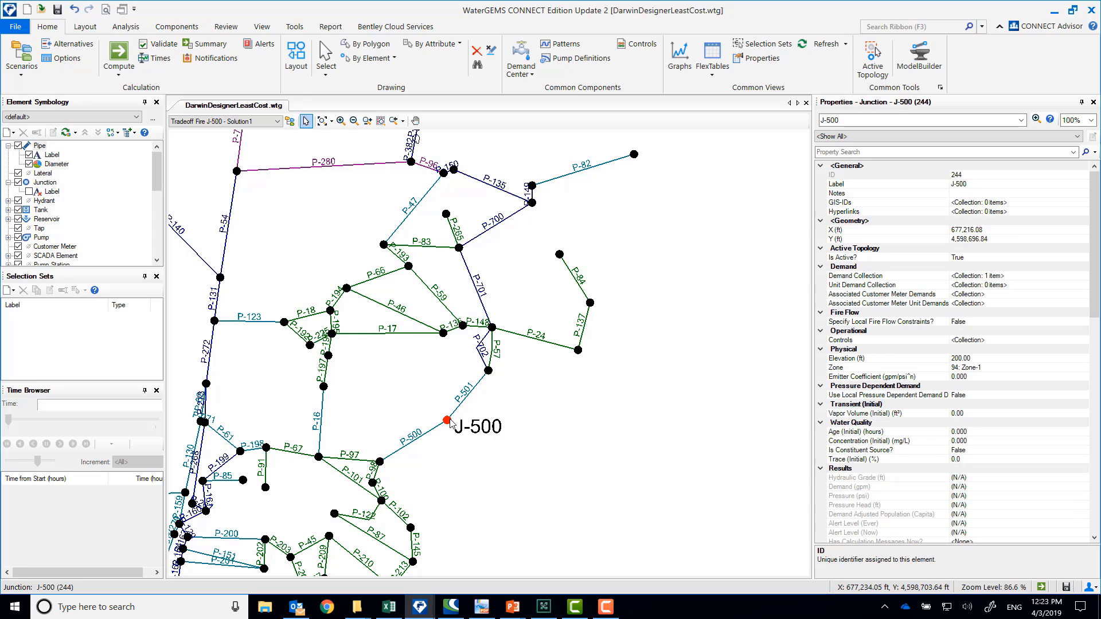
{"action": "left_click", "coordinate": [1084, 278]}
{"action": "left_click", "coordinate": [1084, 278]}
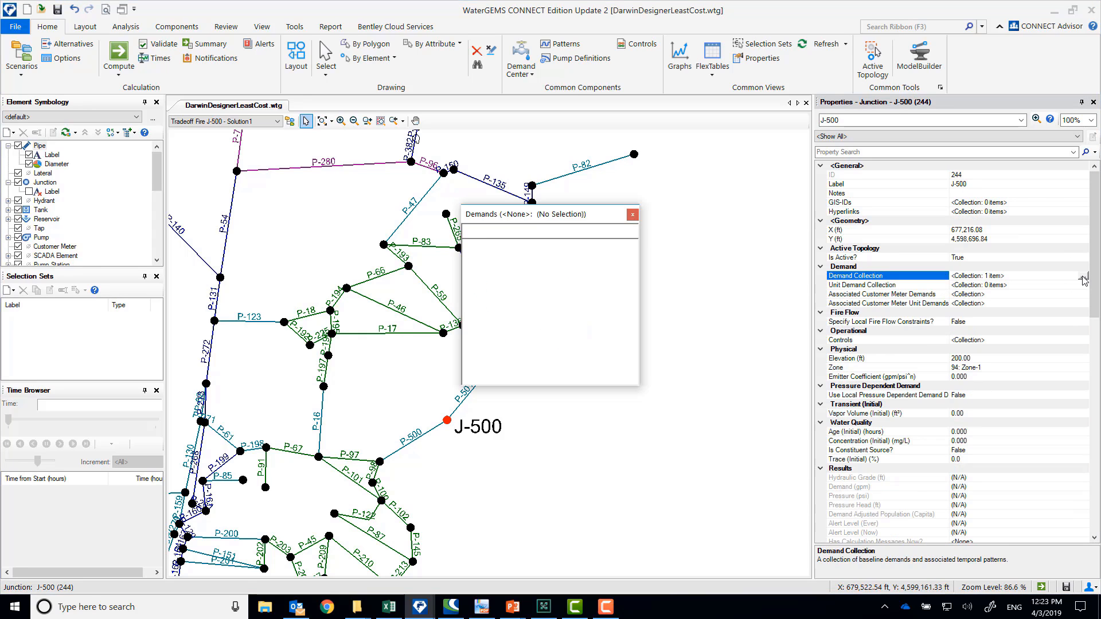
{"action": "left_click", "coordinate": [634, 215]}
Compute the Tradeoff Fire J-500 - Solution1 scenario and dismiss the notifications and calculation summary
{"action": "left_click", "coordinate": [120, 52]}
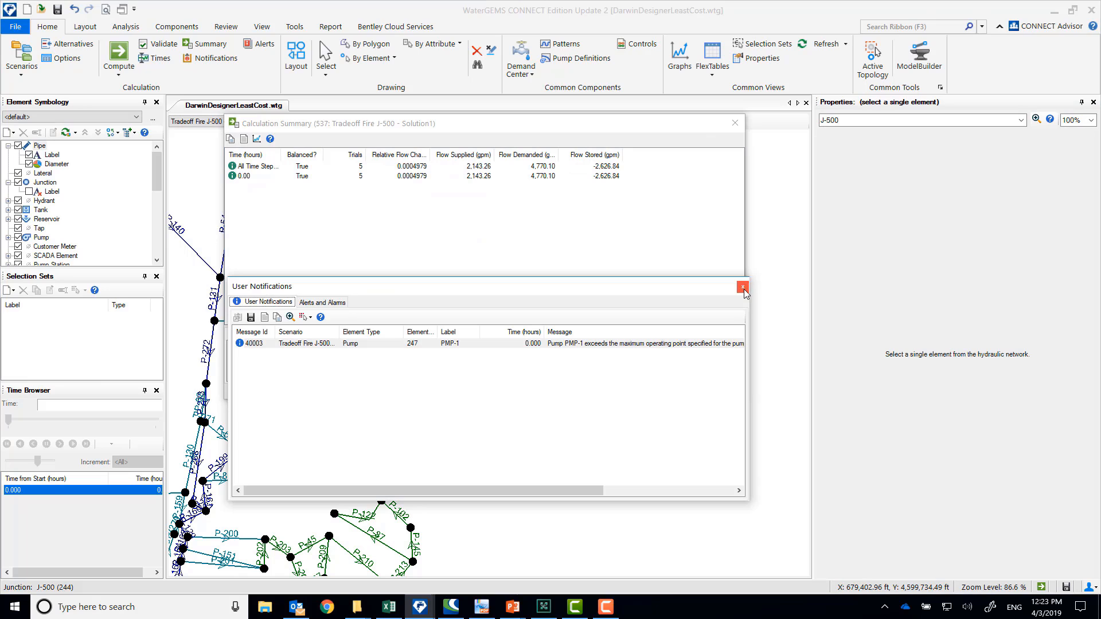
{"action": "left_click", "coordinate": [743, 287]}
{"action": "left_click", "coordinate": [735, 126]}
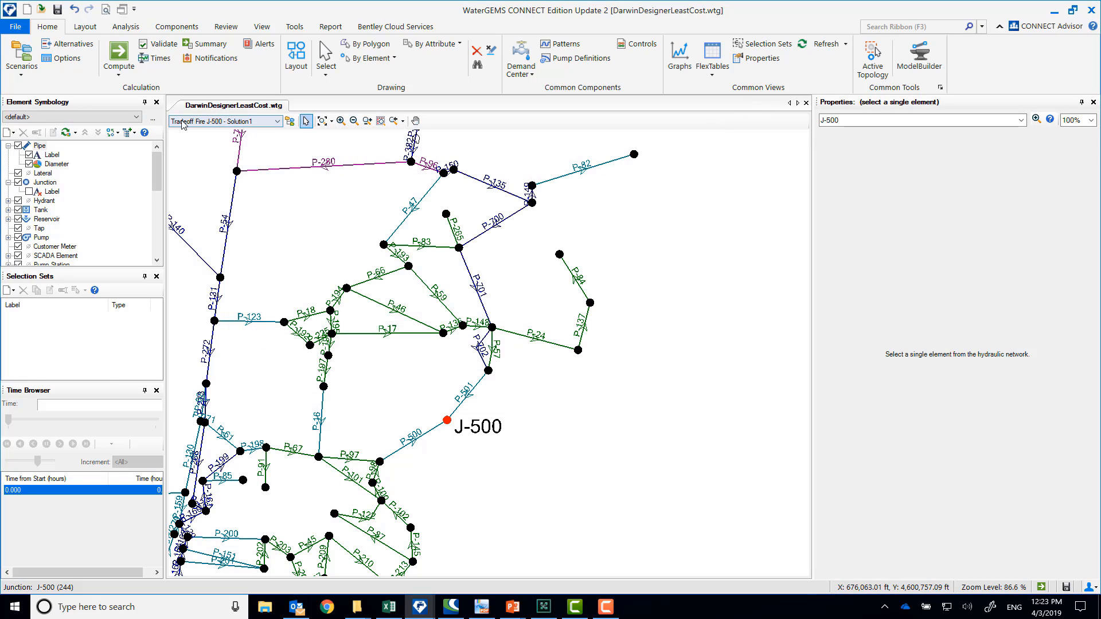
Make Tradeoff Fire J-500 - Solution 6 the active scenario, compute it, and dismiss the calculation summary and notifications
{"action": "left_click", "coordinate": [277, 121]}
{"action": "left_click", "coordinate": [231, 198]}
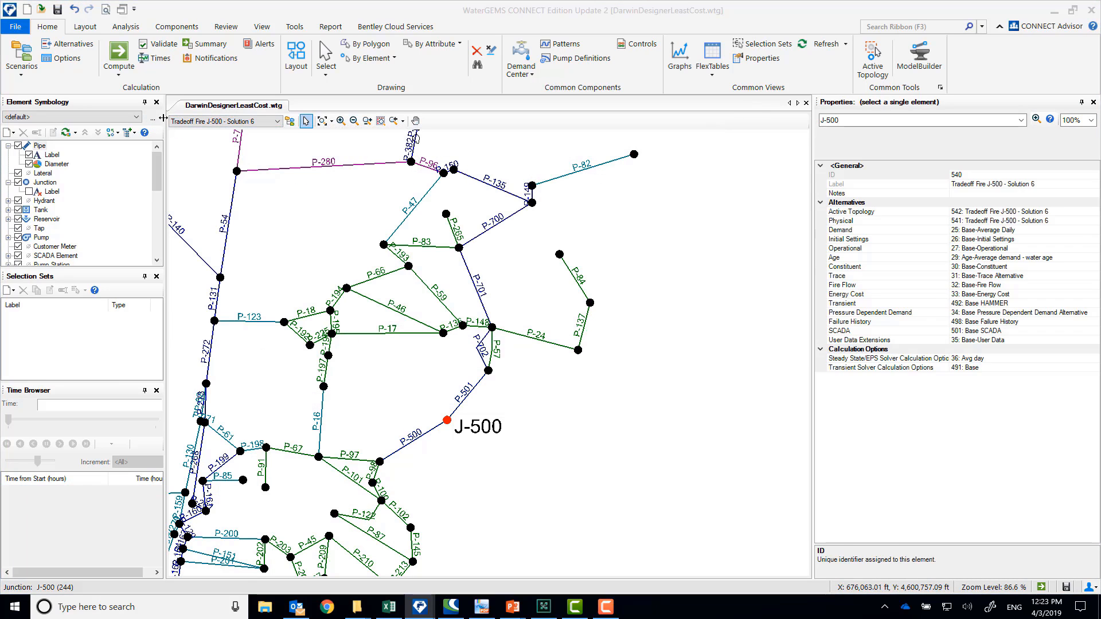
{"action": "left_click", "coordinate": [119, 58]}
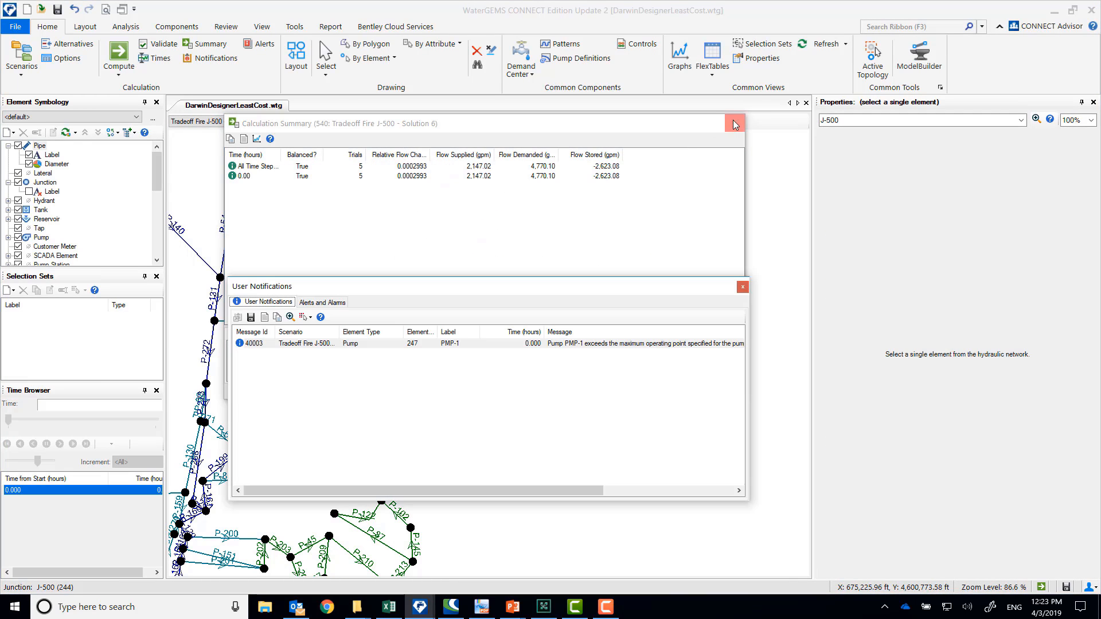
{"action": "left_click", "coordinate": [734, 122]}
{"action": "left_click", "coordinate": [742, 288]}
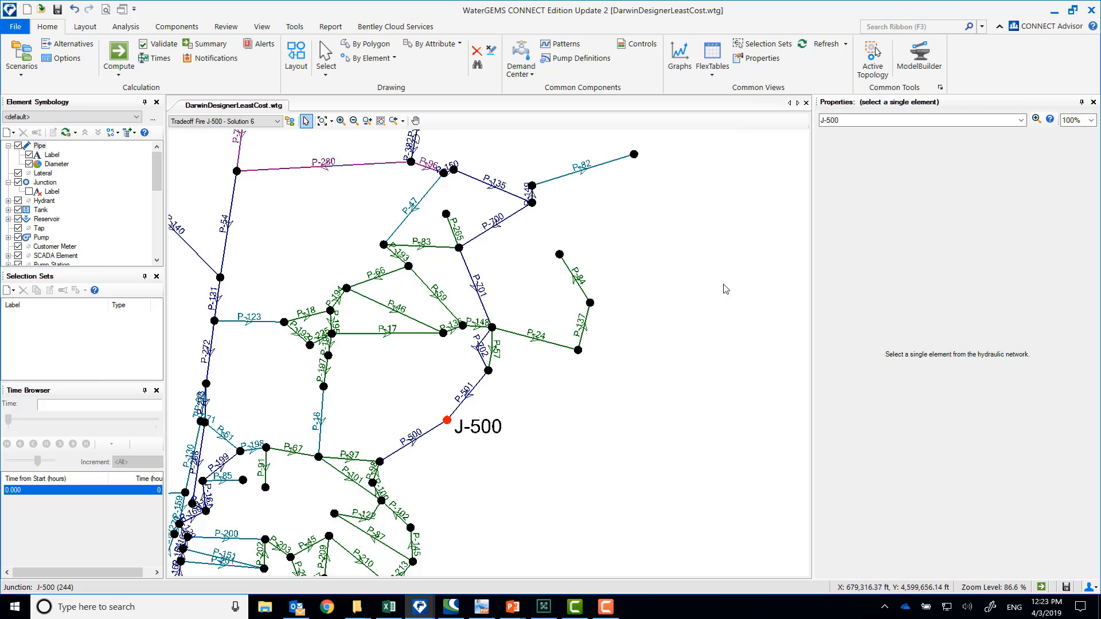
Create a data table of junction J-500's pressure for the 3000 Fire Min Cost, Tradeoff Fire Solution1 and Tradeoff Fire Solution 6 scenarios
{"action": "right_click", "coordinate": [448, 420]}
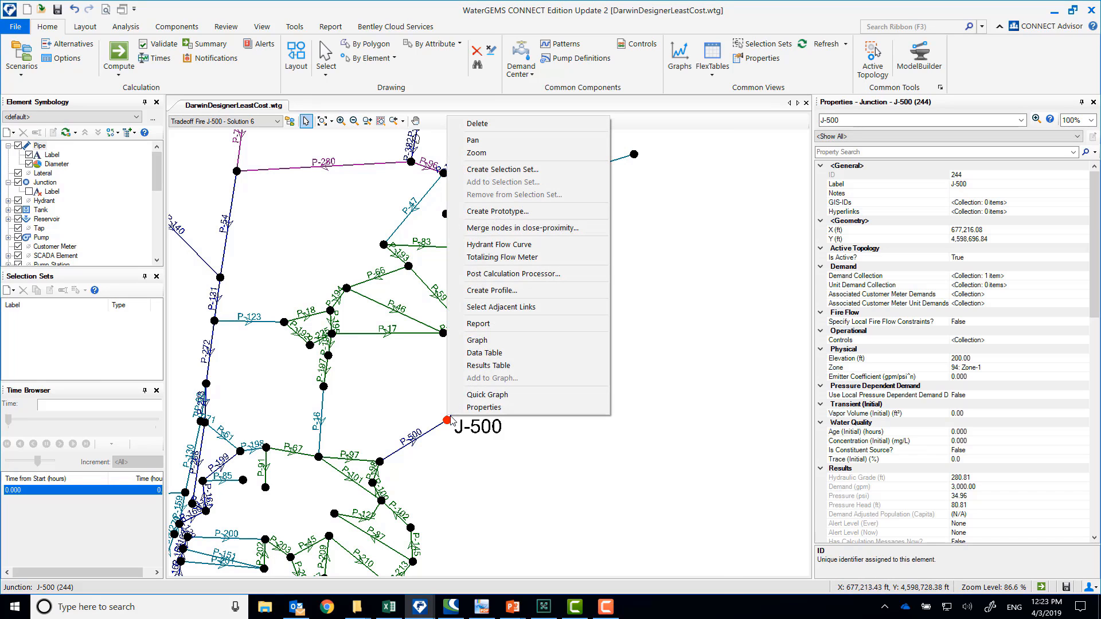
{"action": "left_click", "coordinate": [485, 353]}
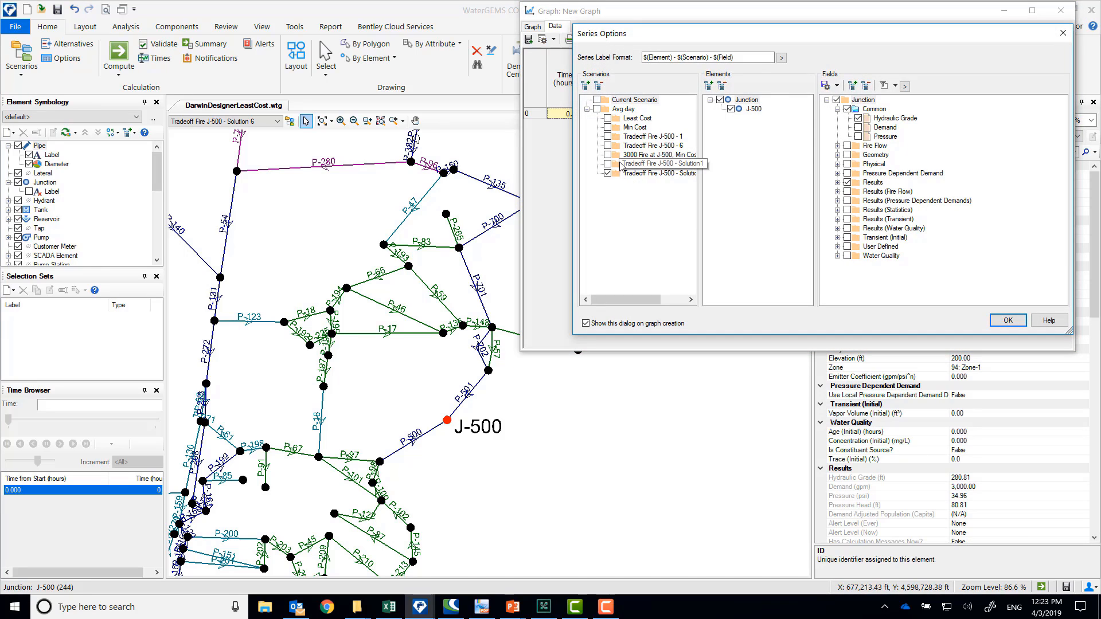
{"action": "left_click", "coordinate": [608, 167]}
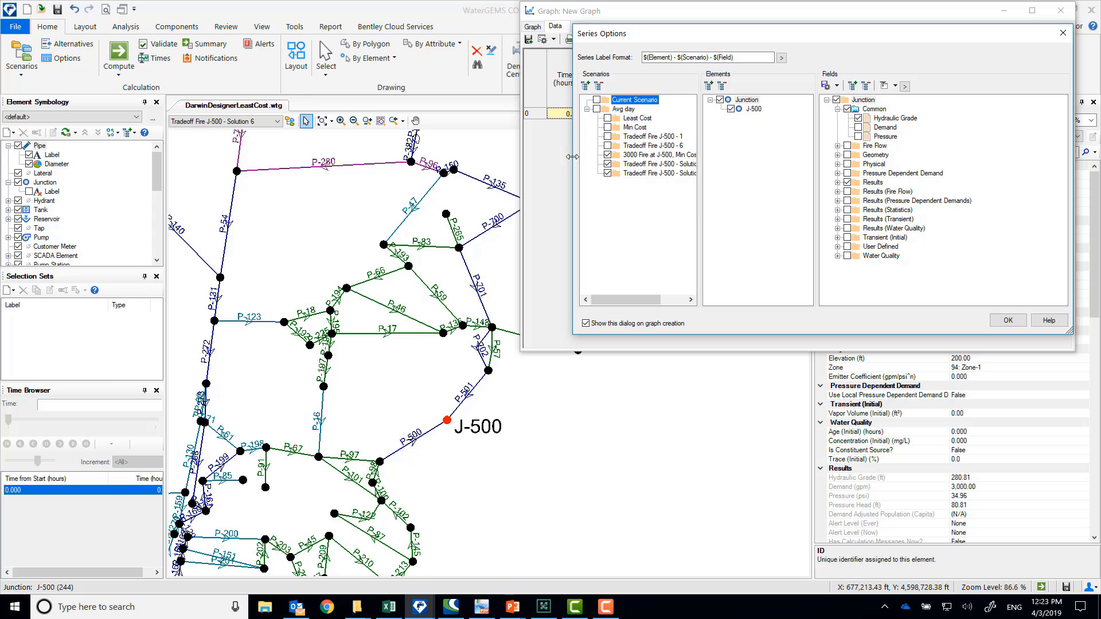
{"action": "left_click_drag", "start_coordinate": [572, 157], "coordinate": [394, 158]}
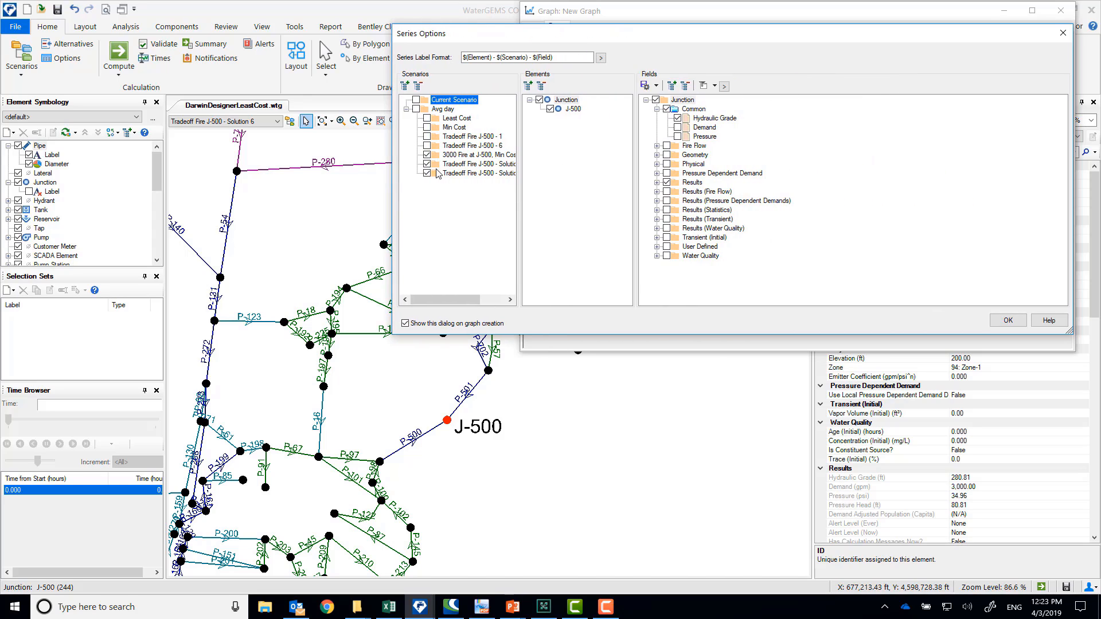
{"action": "left_click_drag", "start_coordinate": [521, 192], "coordinate": [593, 200]}
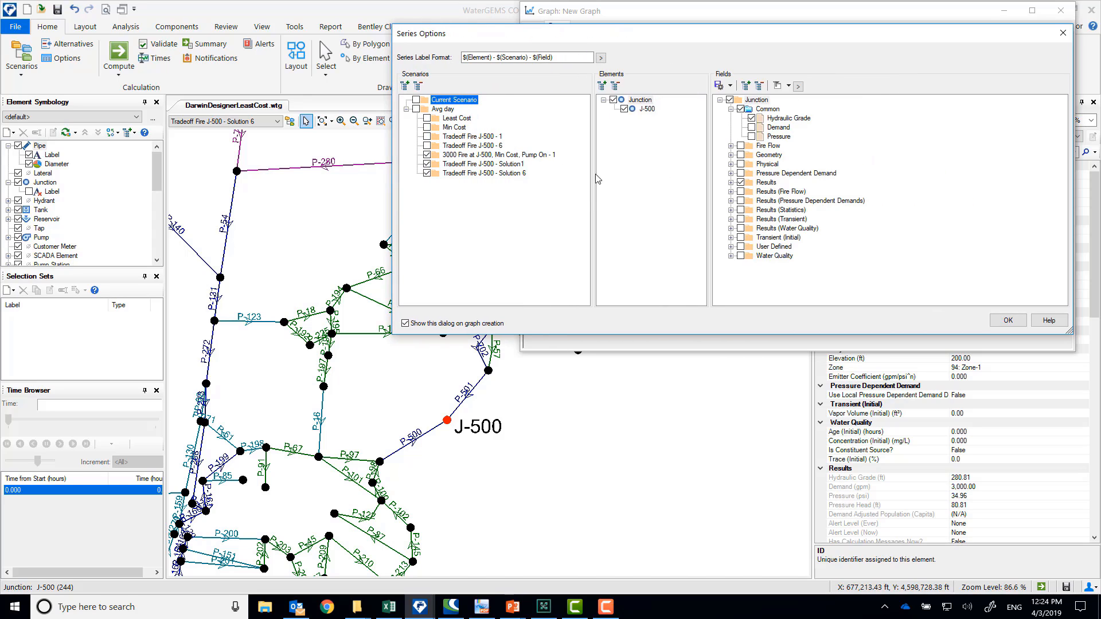
{"action": "left_click", "coordinate": [752, 118]}
{"action": "left_click", "coordinate": [751, 136]}
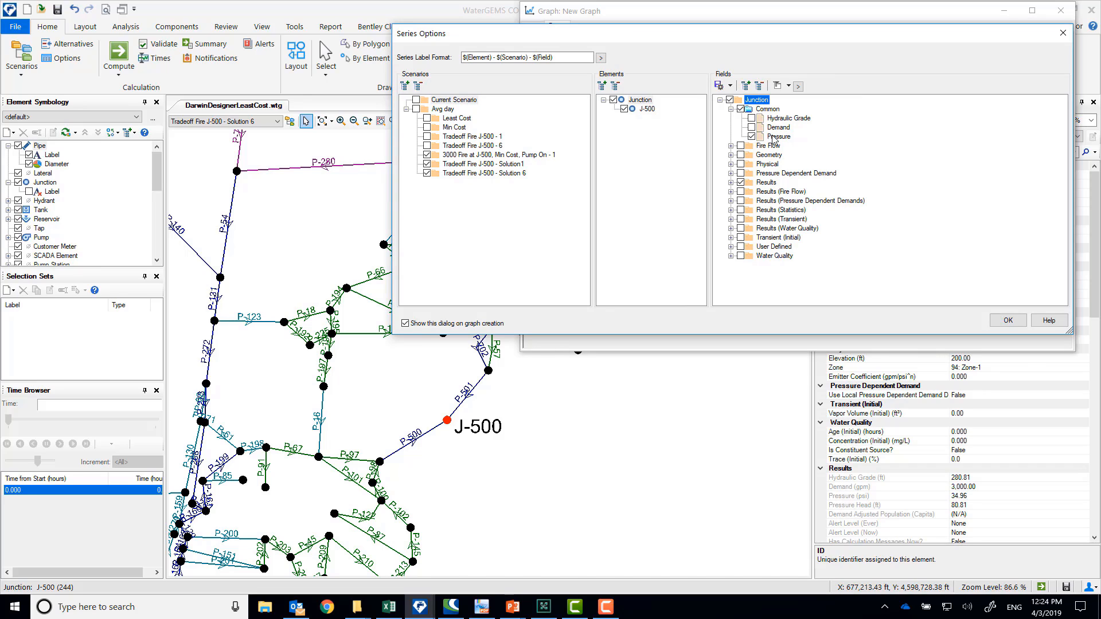
{"action": "left_click", "coordinate": [1008, 320]}
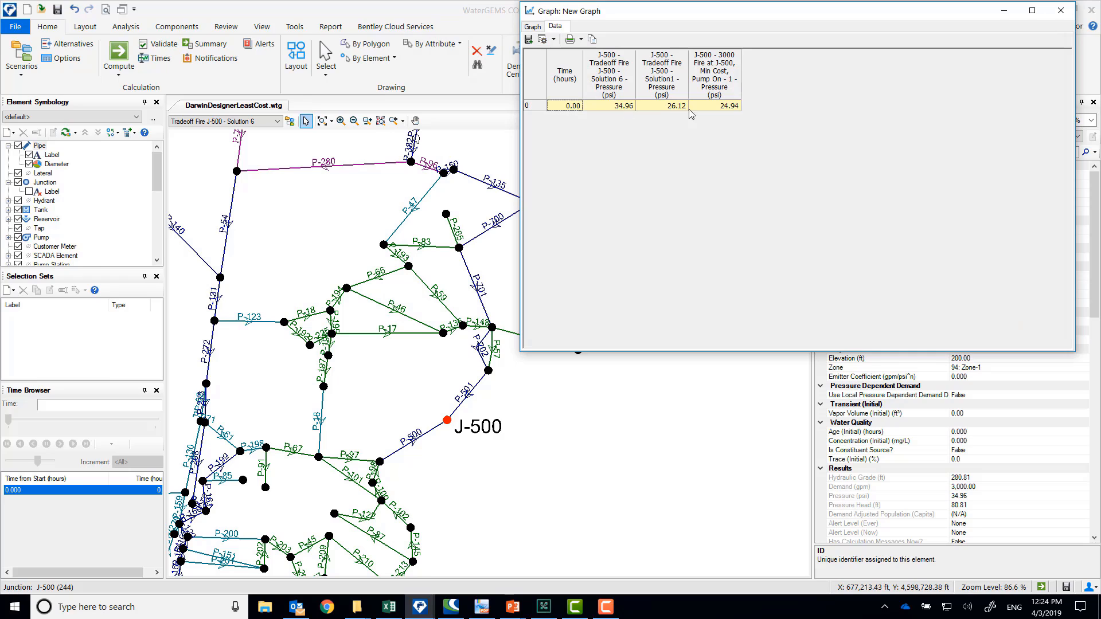
Compare the J-500 pressures of the three scenarios in the data table and close it without saving
{"action": "left_click", "coordinate": [733, 109]}
{"action": "left_click", "coordinate": [668, 109]}
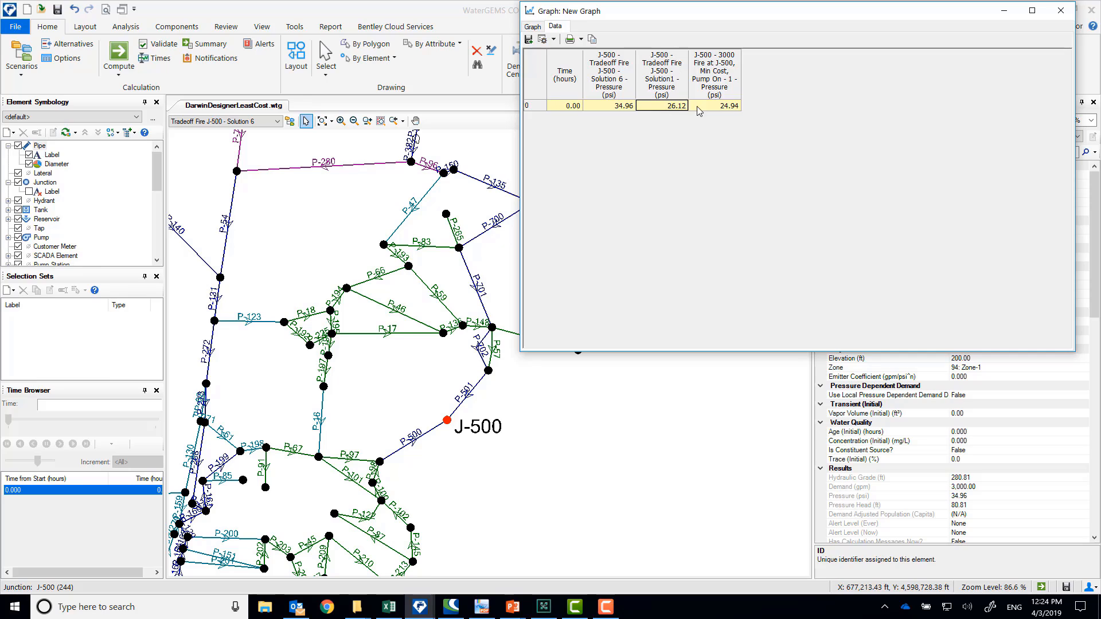
{"action": "left_click", "coordinate": [622, 108]}
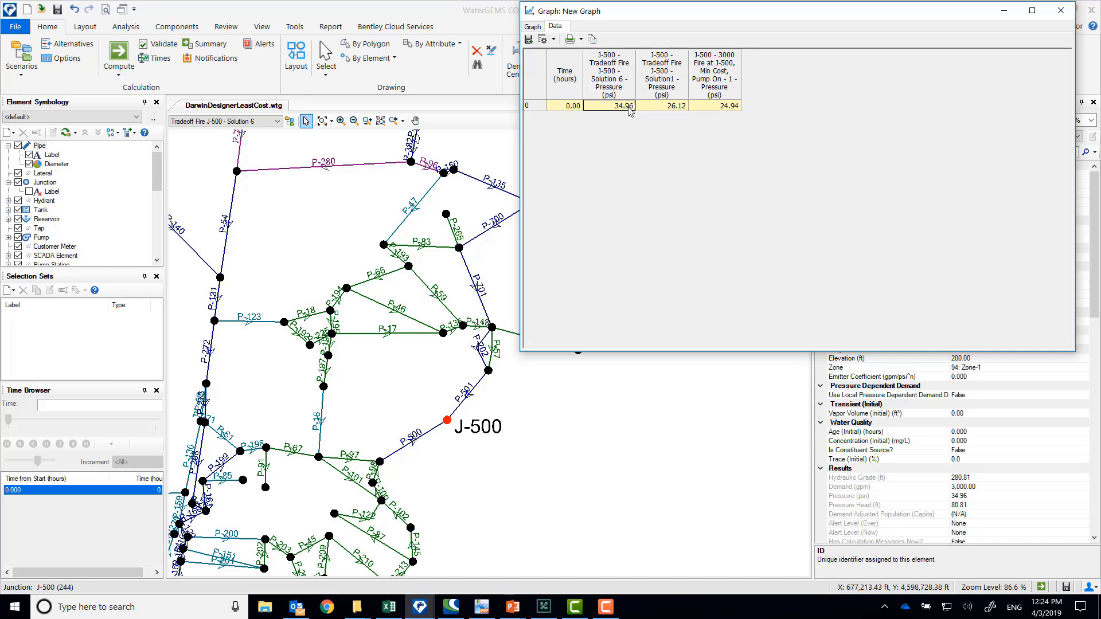
{"action": "left_click", "coordinate": [1060, 10]}
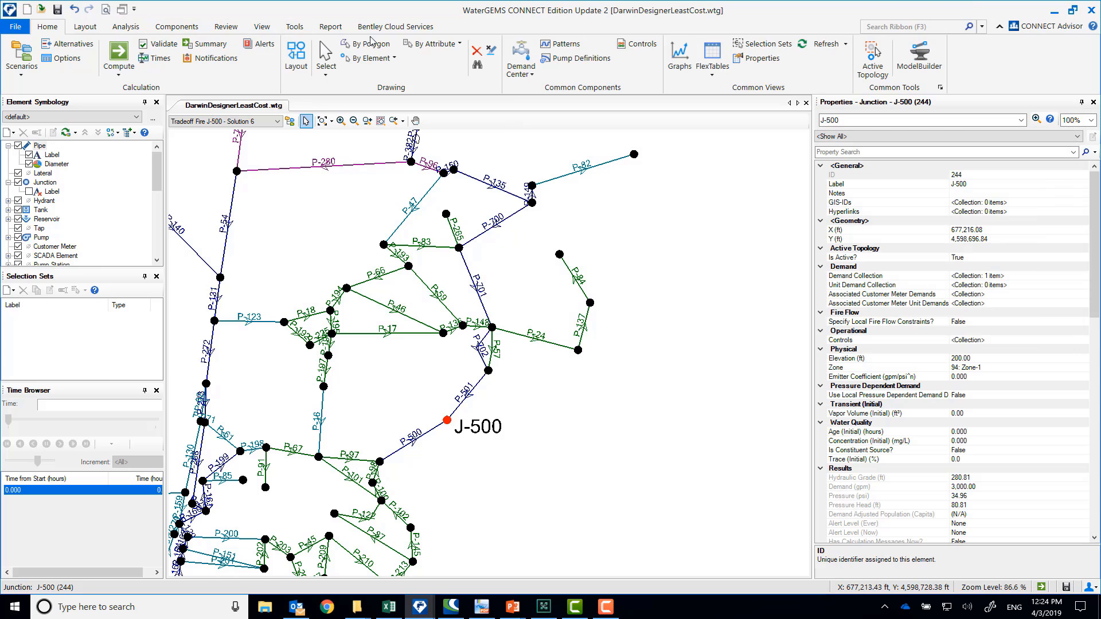
Compare the total costs of Solution 6 and Solution 1 in Darwin Designer's Tradeoff Fire J-500 solutions, and put the window away
{"action": "left_click", "coordinate": [136, 29]}
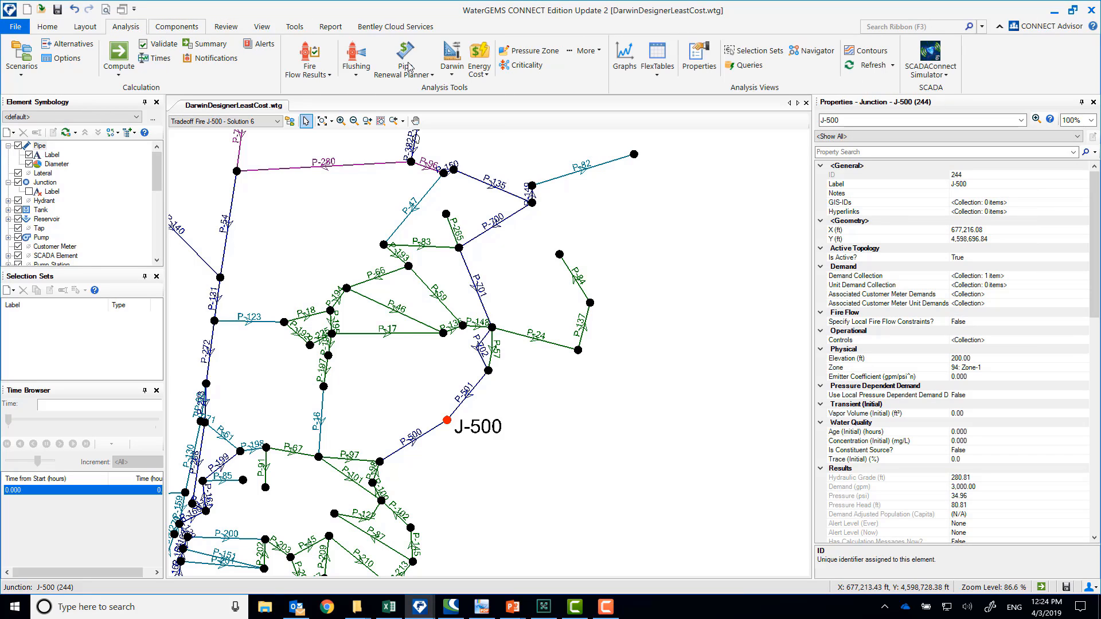
{"action": "left_click", "coordinate": [452, 60]}
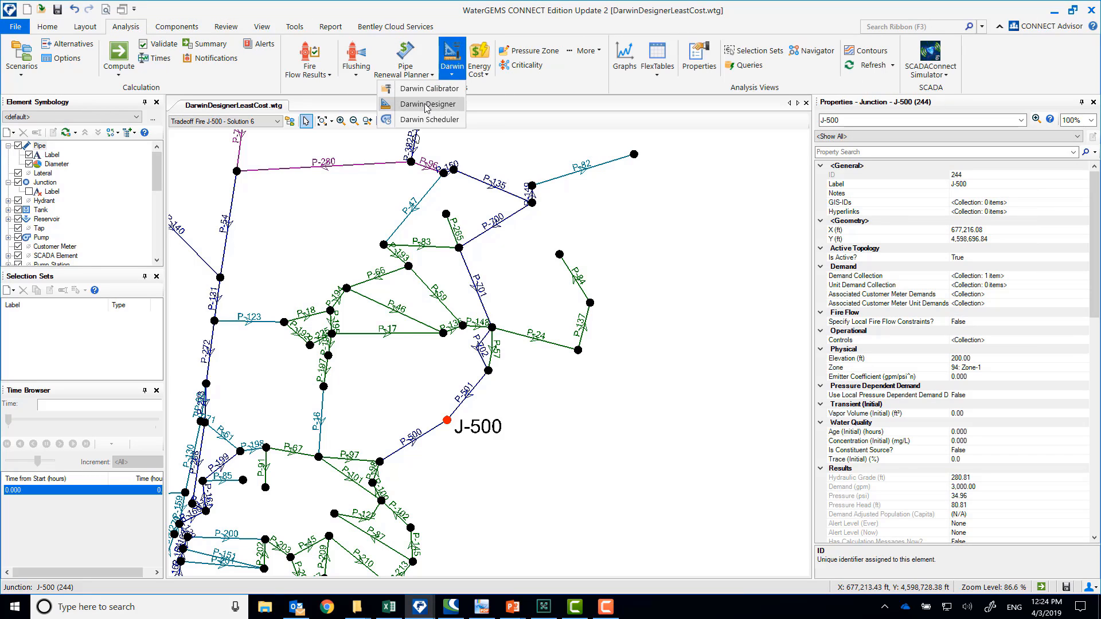
{"action": "left_click", "coordinate": [427, 103]}
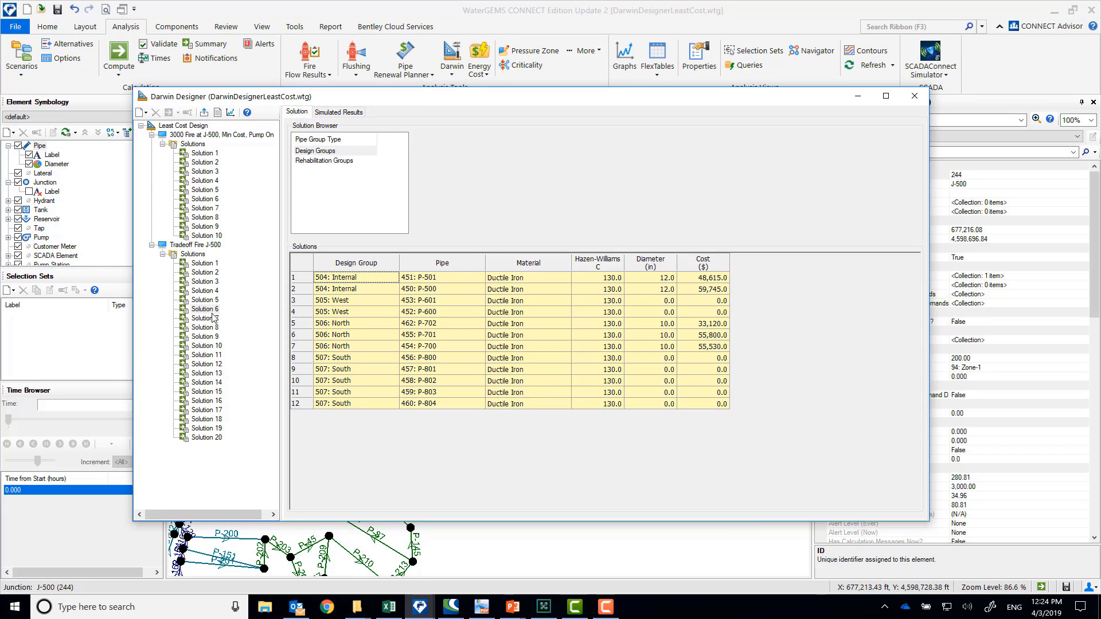
{"action": "left_click", "coordinate": [195, 256]}
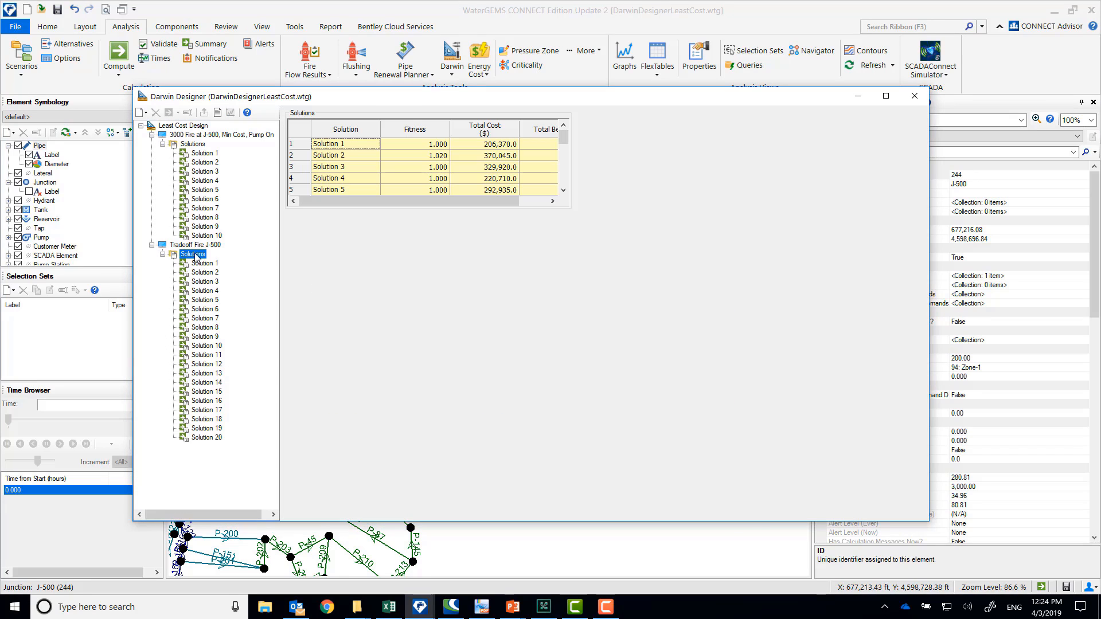
{"action": "left_click", "coordinate": [564, 190]}
{"action": "left_click", "coordinate": [497, 191]}
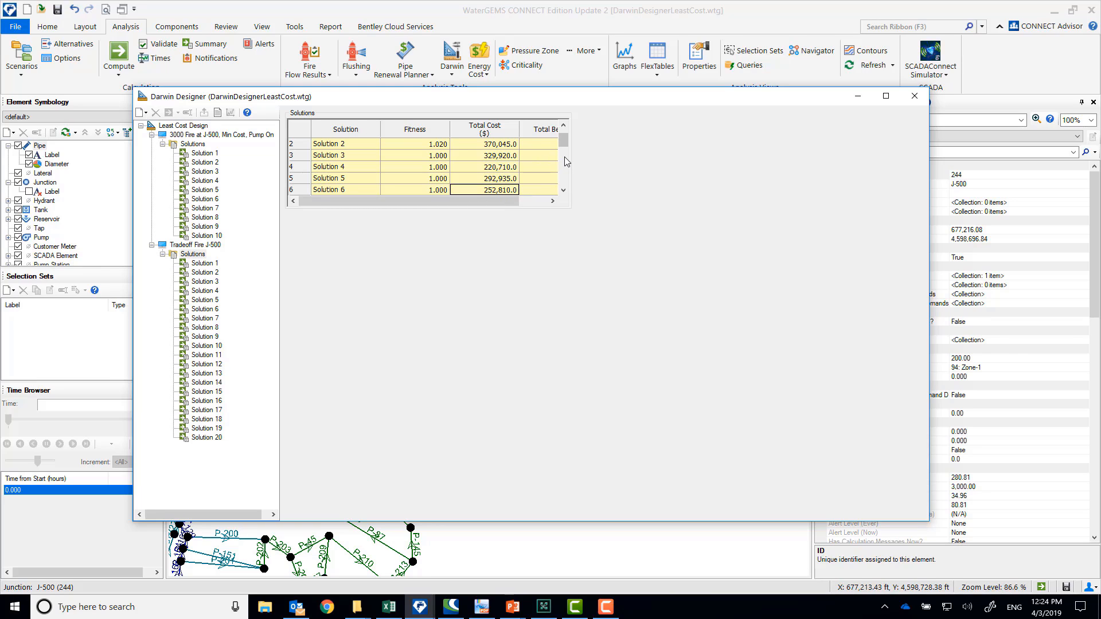
{"action": "scroll", "coordinate": [563, 143], "scroll_direction": "up", "scroll_amount": 1}
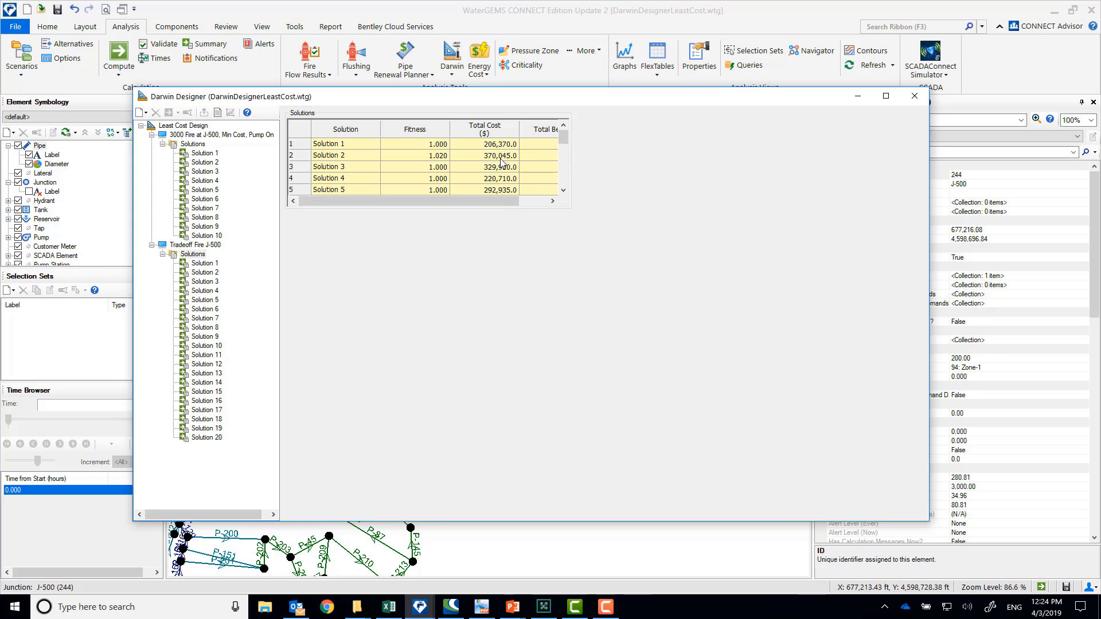
{"action": "left_click", "coordinate": [483, 145]}
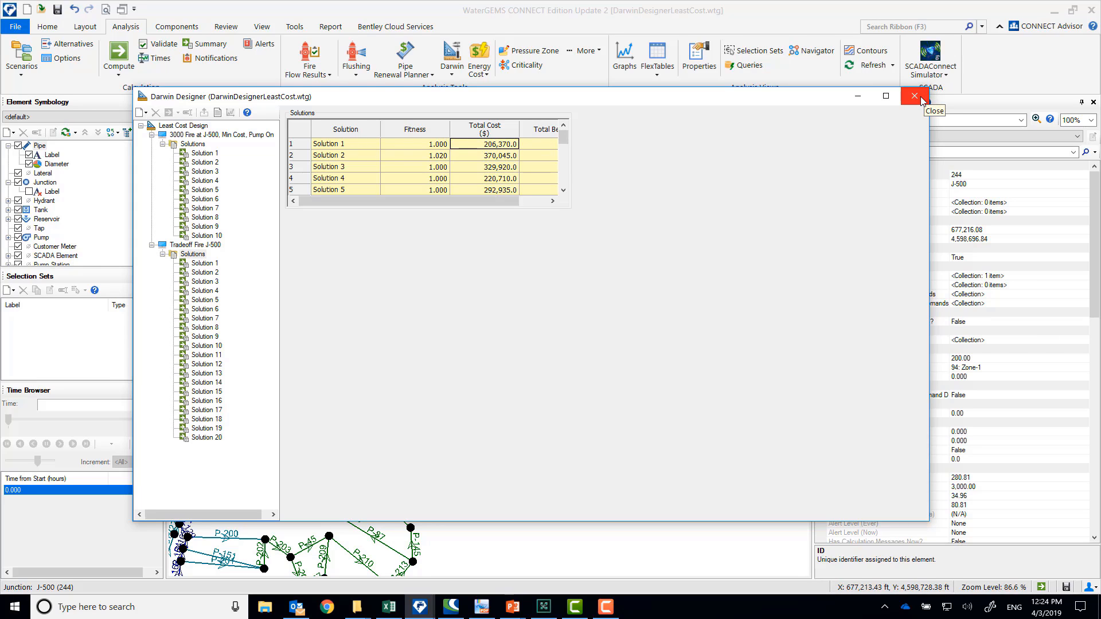
{"action": "left_click", "coordinate": [858, 98]}
{"action": "left_click", "coordinate": [552, 430]}
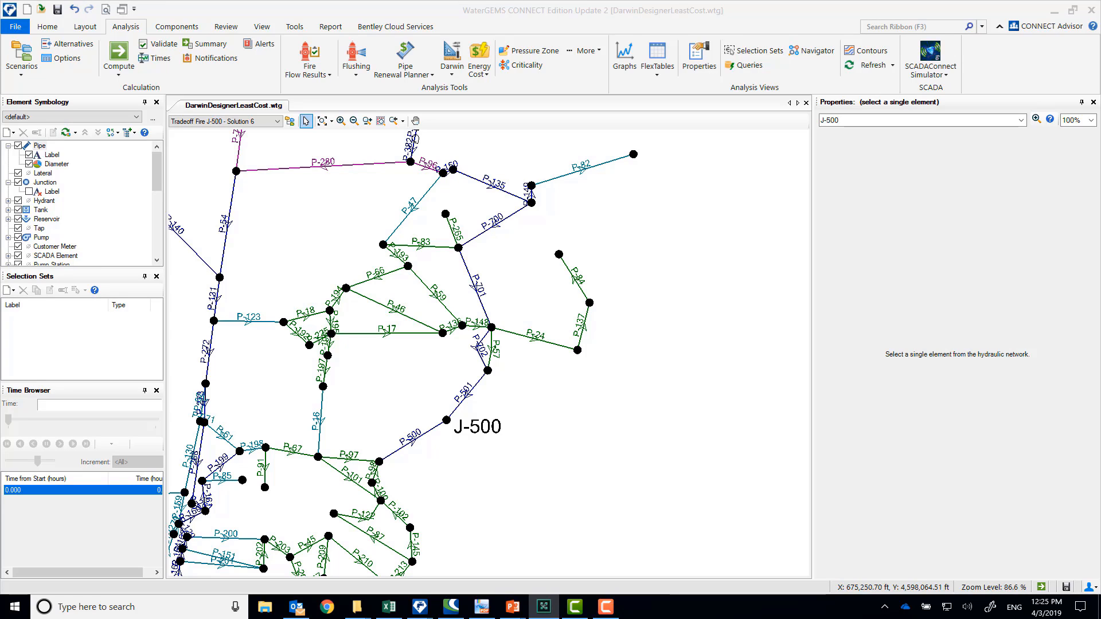
Start exporting Solution 4 of Darwin Designer's 3000 Fire at J-500, Min Cost run to a scenario, including its active topology alternative
{"action": "left_click", "coordinate": [452, 66]}
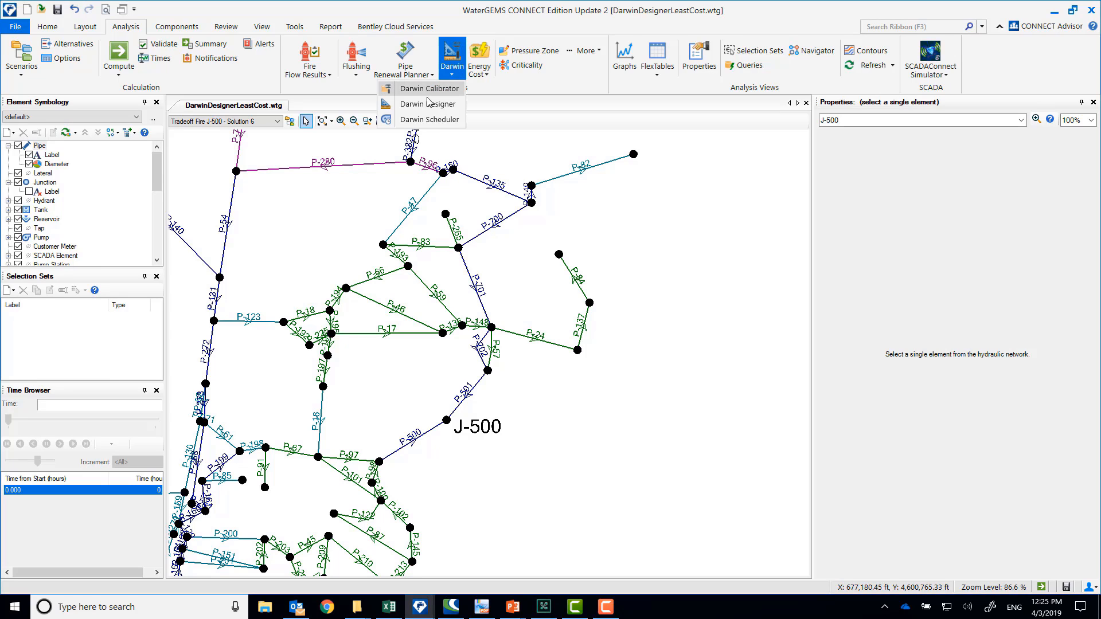
{"action": "left_click", "coordinate": [429, 104]}
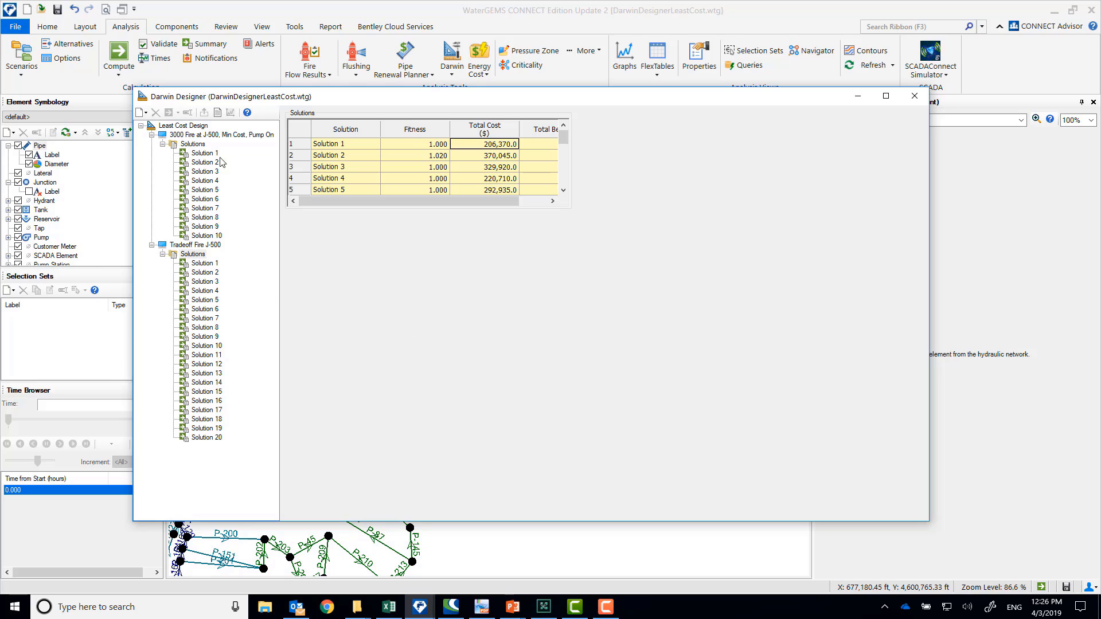
{"action": "left_click", "coordinate": [204, 181]}
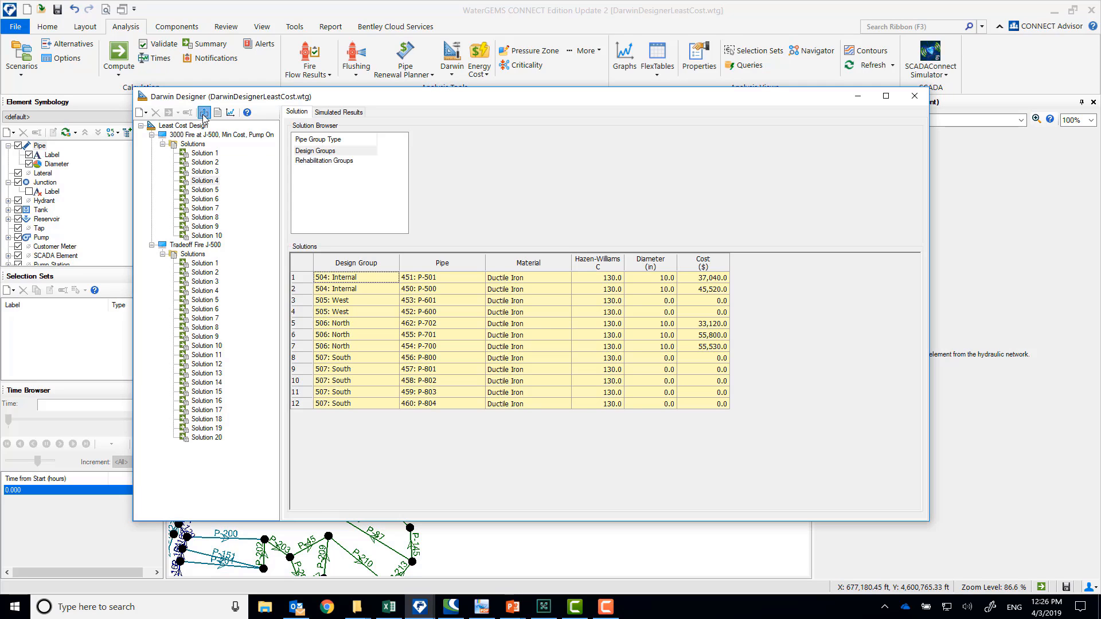
{"action": "left_click", "coordinate": [204, 113]}
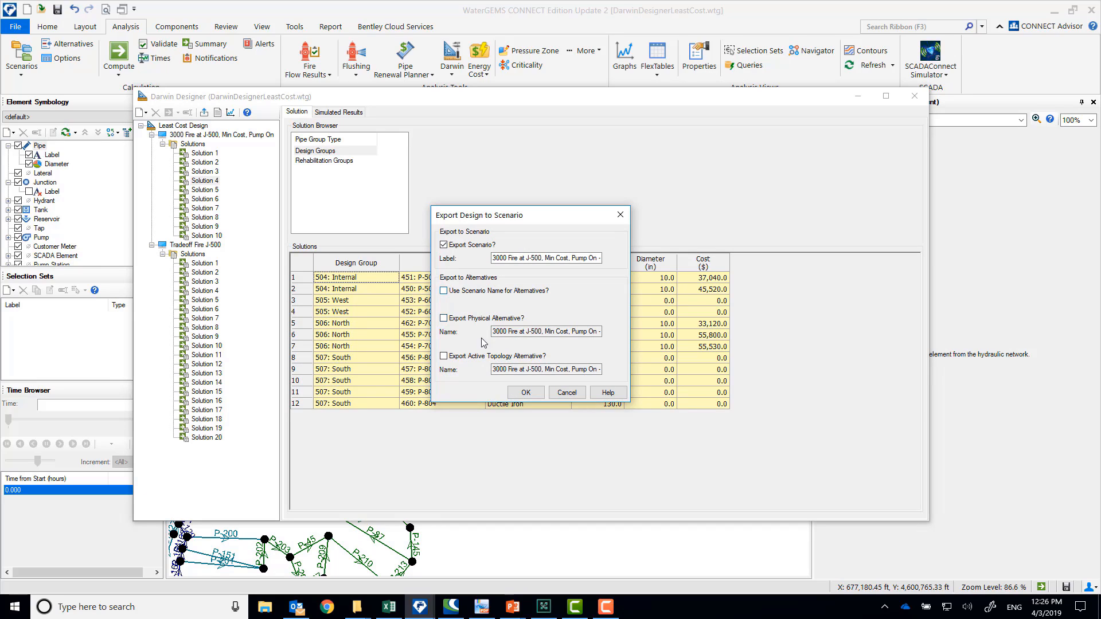
{"action": "left_click", "coordinate": [495, 358]}
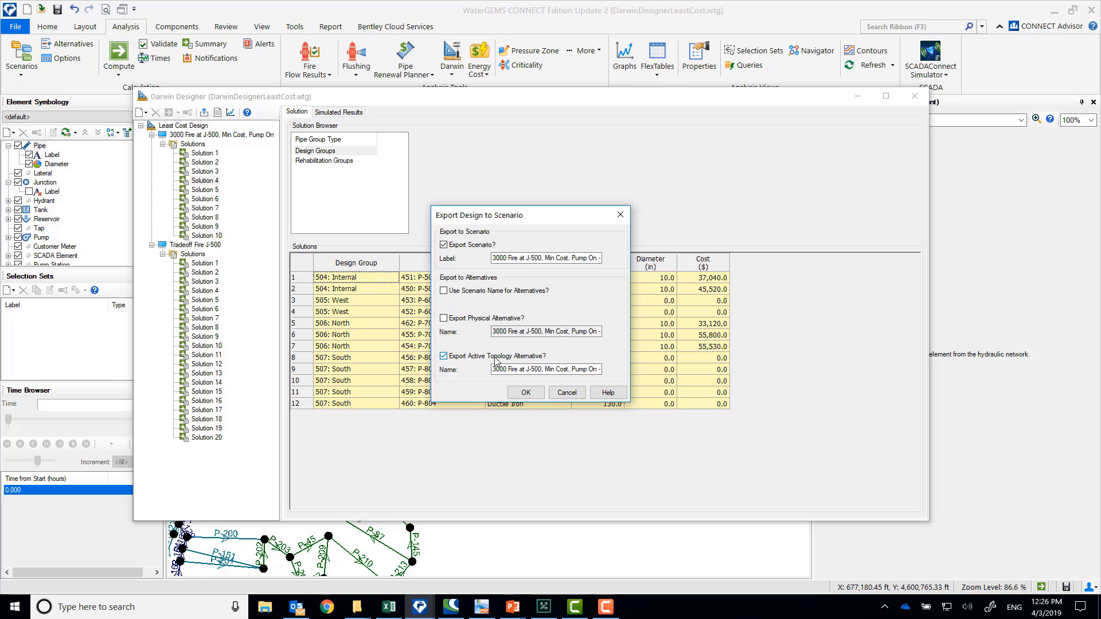